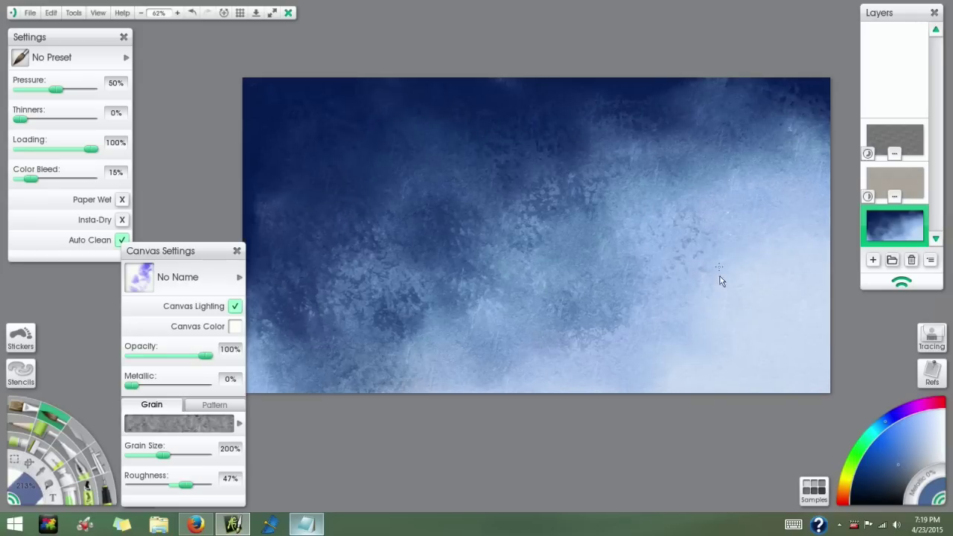
pyautogui.moveTo(204, 253); pyautogui.dragTo(203, 253)
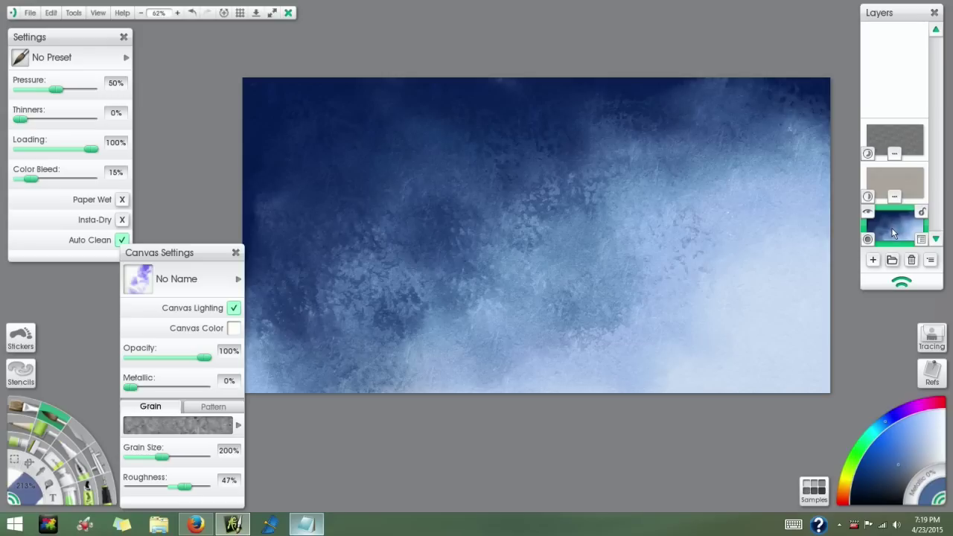
pyautogui.moveTo(643, 300); pyautogui.dragTo(658, 303)
pyautogui.rightClick(658, 302)
pyautogui.click(693, 379)
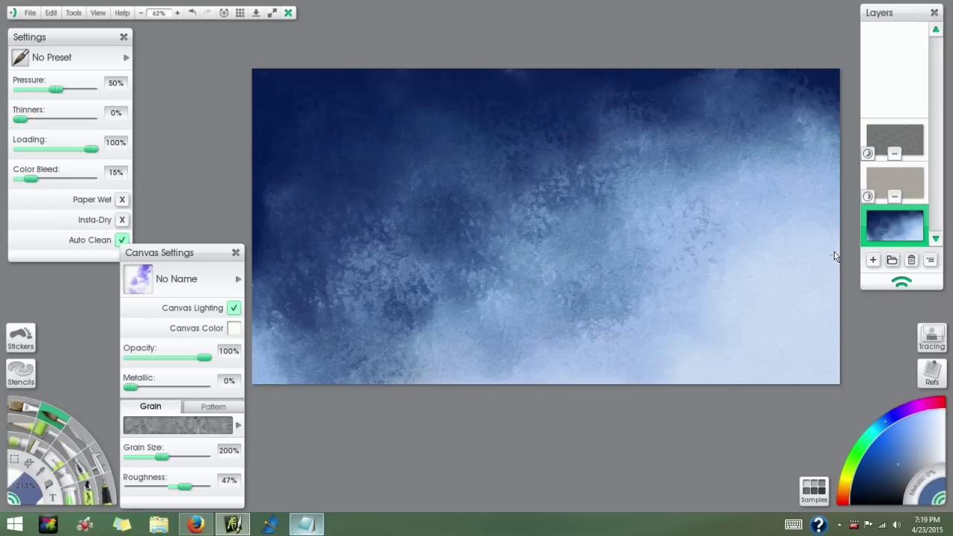
# - Add a new layer above the blue sky painting and reset the current watercolor brush to its default settings
pyautogui.click(873, 260)
pyautogui.moveTo(760, 292); pyautogui.dragTo(684, 323)
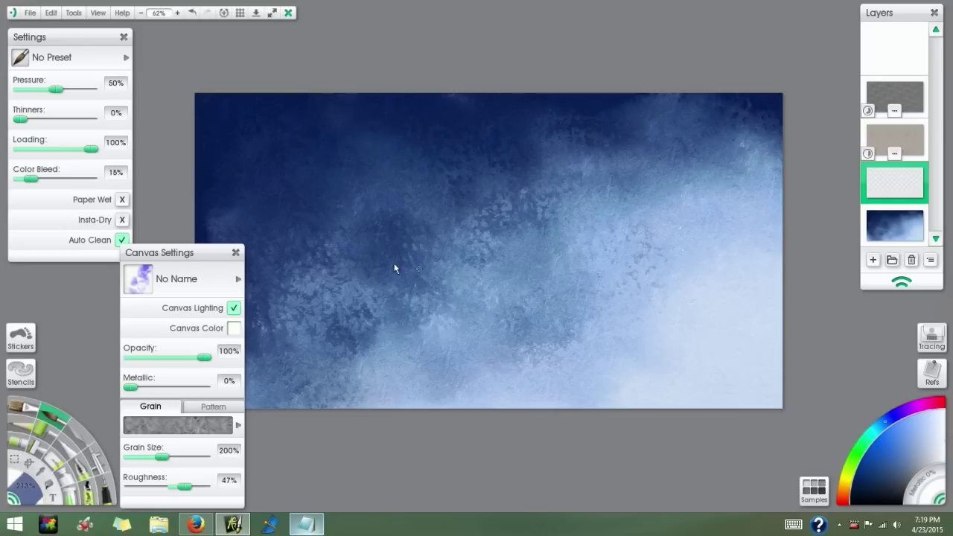
pyautogui.click(126, 57)
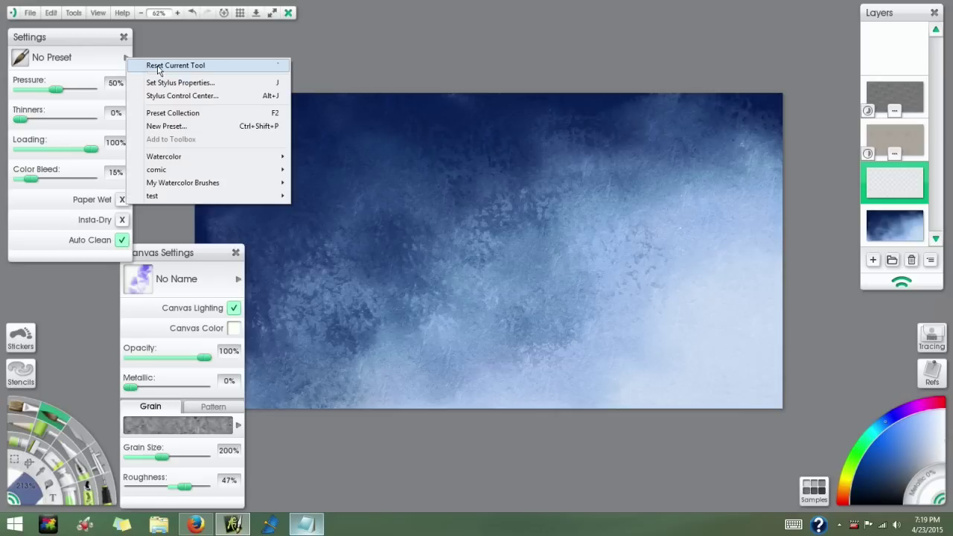
pyautogui.click(158, 67)
pyautogui.moveTo(604, 291); pyautogui.dragTo(584, 296)
pyautogui.moveTo(648, 300)
pyautogui.mouseDown()
pyautogui.moveTo(588, 302)
pyautogui.moveTo(575, 319)
pyautogui.mouseUp()
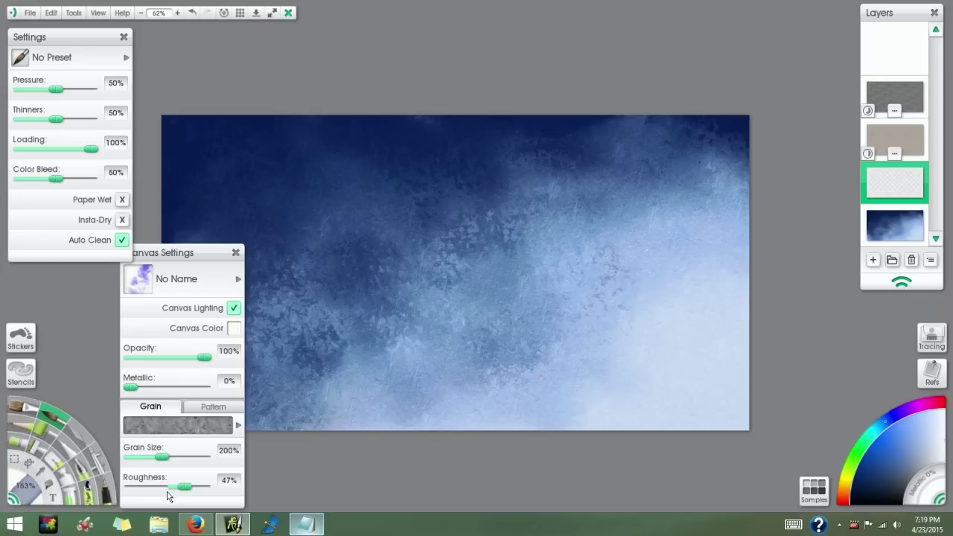
# - Set Roughness to 35% and Thinners to 79%, and paint a billowy white cloud edge diagonally across the lighter part of the sky
pyautogui.moveTo(184, 489); pyautogui.dragTo(181, 491)
pyautogui.moveTo(57, 120); pyautogui.dragTo(77, 122)
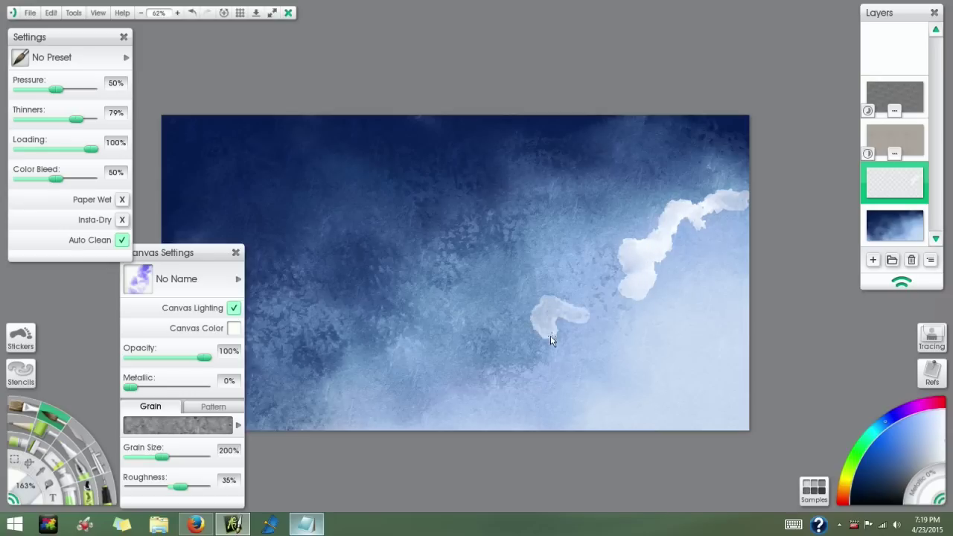
pyautogui.moveTo(544, 344)
pyautogui.mouseDown()
pyautogui.moveTo(487, 338)
pyautogui.moveTo(469, 369)
pyautogui.moveTo(440, 405)
pyautogui.mouseUp()
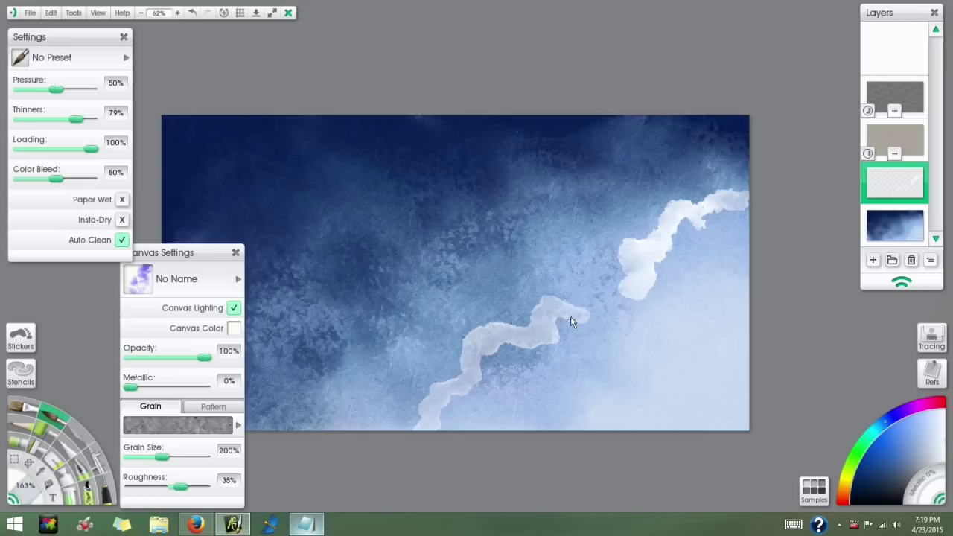
# - Set Thinners to 100%, Roughness to 61% and the brush size to 277%, and blend the cloud edge inward over the light sky
pyautogui.moveTo(79, 122); pyautogui.dragTo(99, 121)
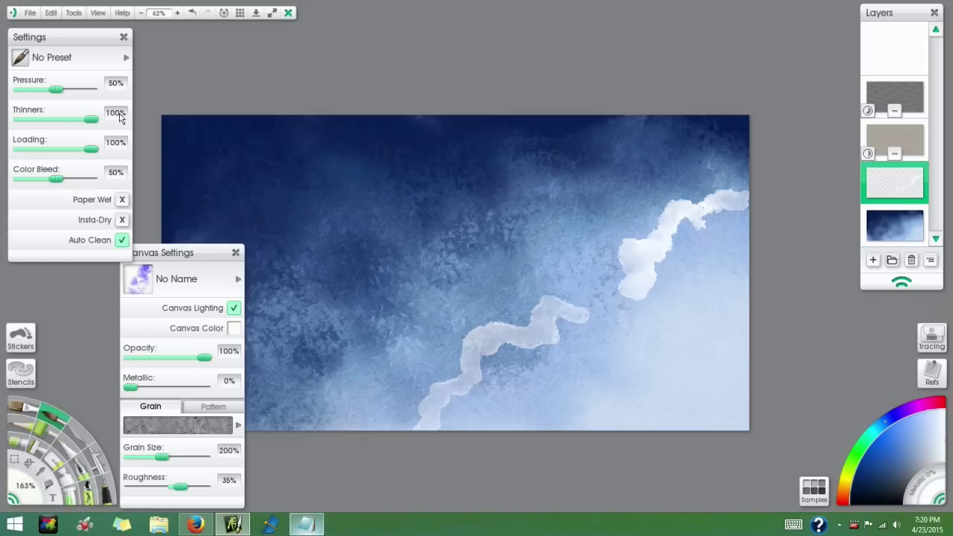
pyautogui.moveTo(530, 377); pyautogui.dragTo(572, 339)
pyautogui.moveTo(182, 492); pyautogui.dragTo(198, 492)
pyautogui.moveTo(517, 366); pyautogui.dragTo(488, 386)
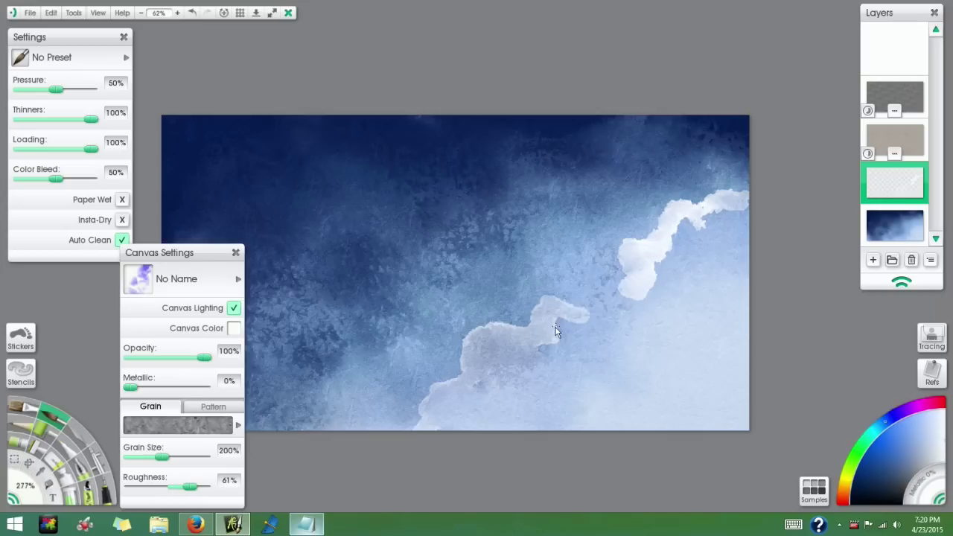
pyautogui.moveTo(652, 323)
pyautogui.mouseDown()
pyautogui.moveTo(664, 284)
pyautogui.moveTo(643, 256)
pyautogui.moveTo(663, 290)
pyautogui.moveTo(666, 341)
pyautogui.mouseUp()
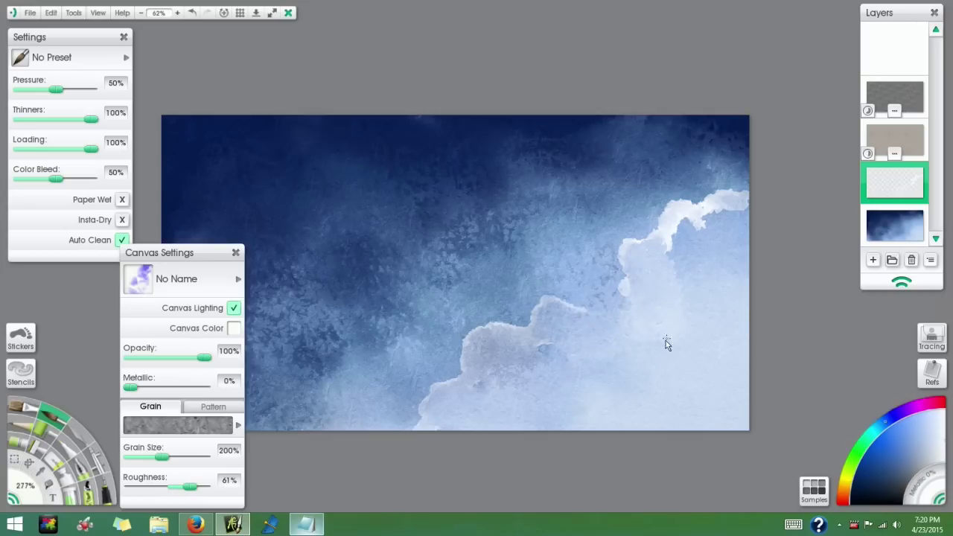
pyautogui.hotkey('ctrl', 'z')
pyautogui.hotkey('ctrl', 'z')
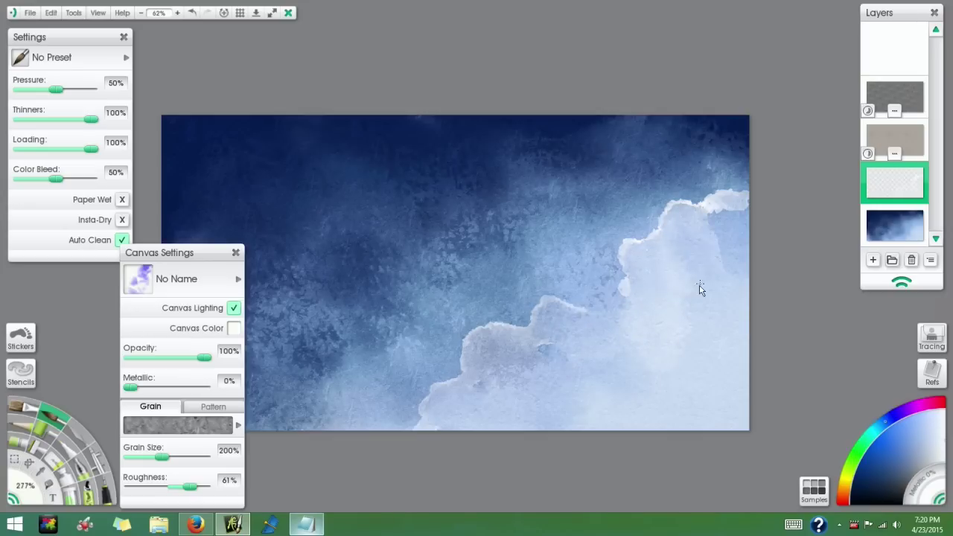
# - Set Color Bleed to 5% and Thinners to 9%, and paint bright white highlights on the puffs along the cloud's edge
pyautogui.moveTo(51, 182); pyautogui.dragTo(23, 180)
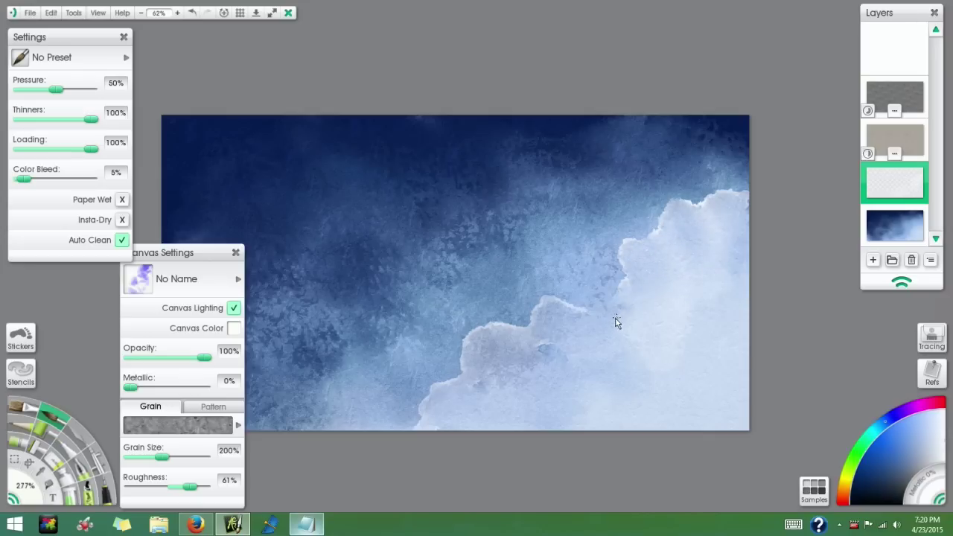
pyautogui.click(52, 120)
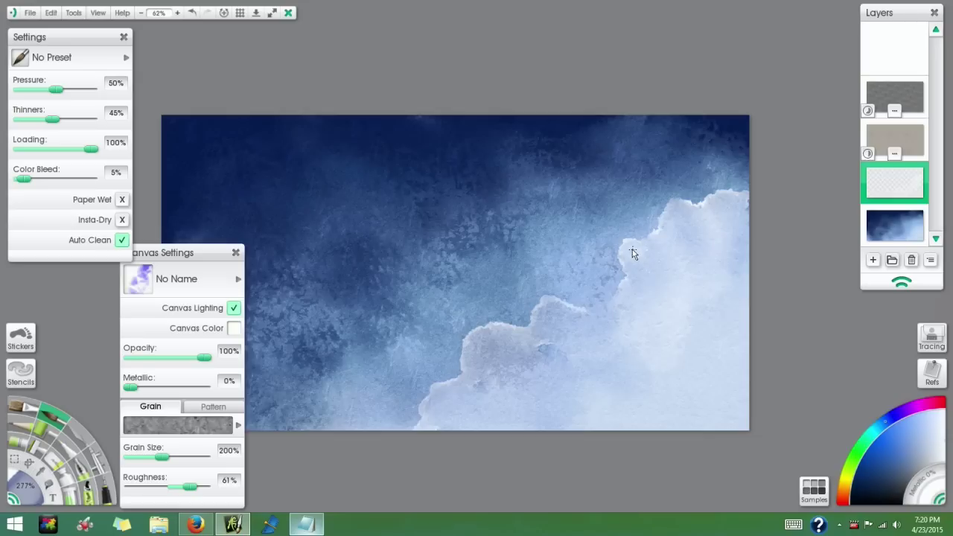
pyautogui.moveTo(639, 258)
pyautogui.mouseDown()
pyautogui.moveTo(658, 258)
pyautogui.moveTo(630, 268)
pyautogui.moveTo(643, 281)
pyautogui.mouseUp()
pyautogui.moveTo(51, 119); pyautogui.dragTo(26, 119)
pyautogui.moveTo(714, 215)
pyautogui.mouseDown()
pyautogui.moveTo(690, 211)
pyautogui.moveTo(679, 234)
pyautogui.moveTo(626, 277)
pyautogui.mouseUp()
pyautogui.moveTo(702, 266)
pyautogui.mouseDown()
pyautogui.moveTo(685, 270)
pyautogui.moveTo(674, 291)
pyautogui.mouseUp()
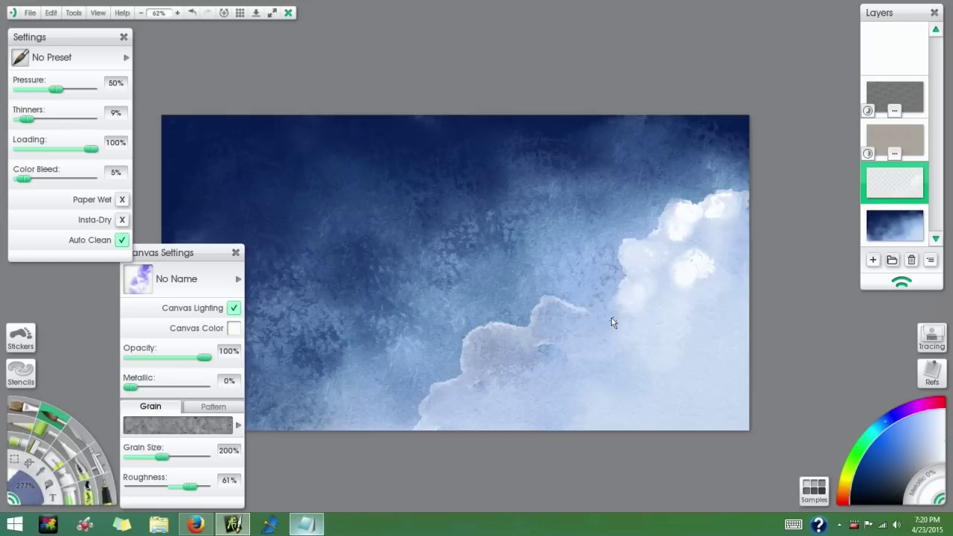
pyautogui.moveTo(635, 249); pyautogui.dragTo(636, 257)
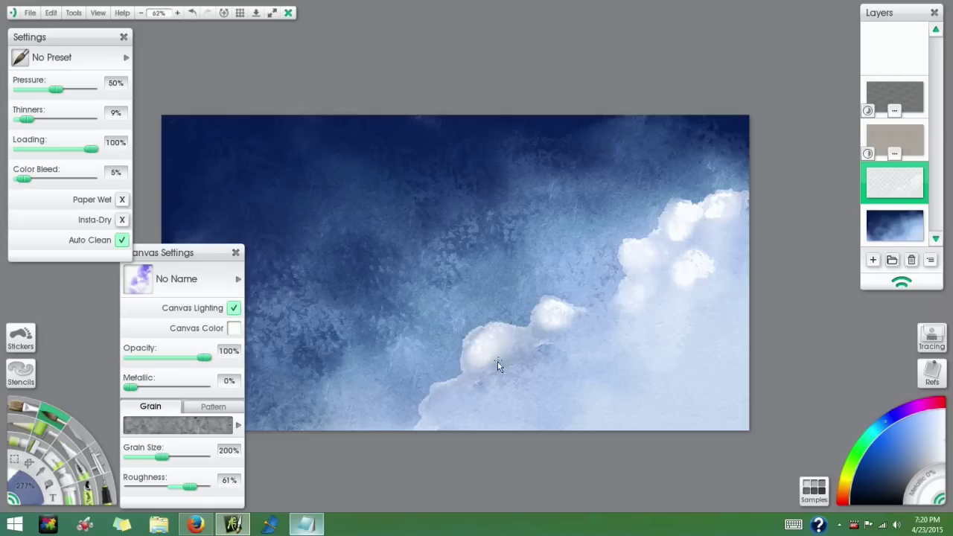
pyautogui.moveTo(446, 414)
pyautogui.mouseDown()
pyautogui.moveTo(439, 432)
pyautogui.moveTo(515, 410)
pyautogui.mouseUp()
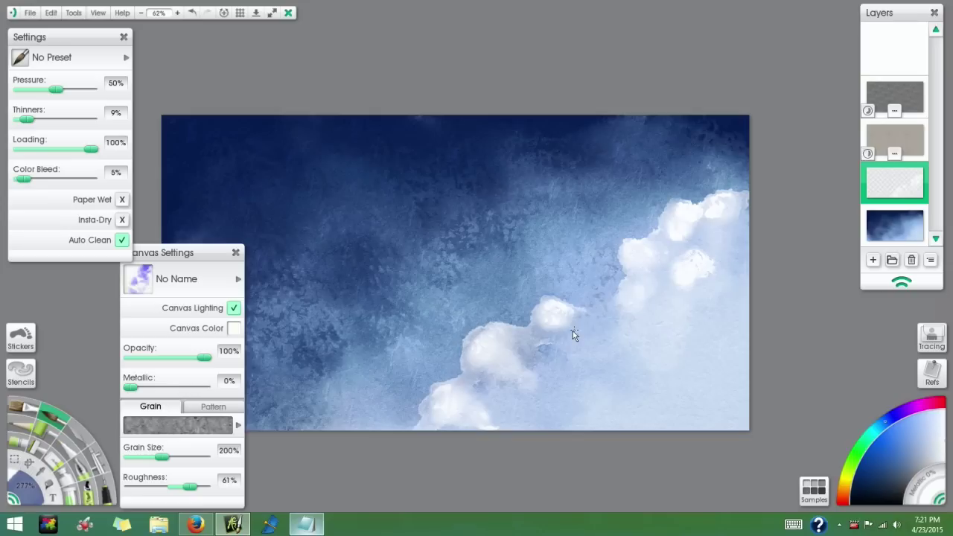
# - Set Thinners to 58% and extend the white puffs into the cloud's interior below the edge
pyautogui.click(62, 119)
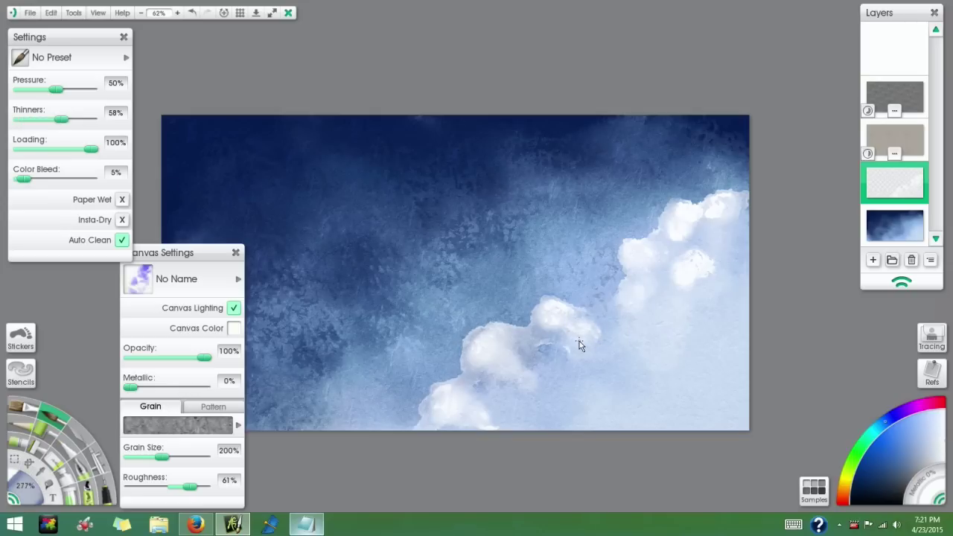
pyautogui.moveTo(599, 348)
pyautogui.mouseDown()
pyautogui.moveTo(625, 373)
pyautogui.moveTo(601, 362)
pyautogui.mouseUp()
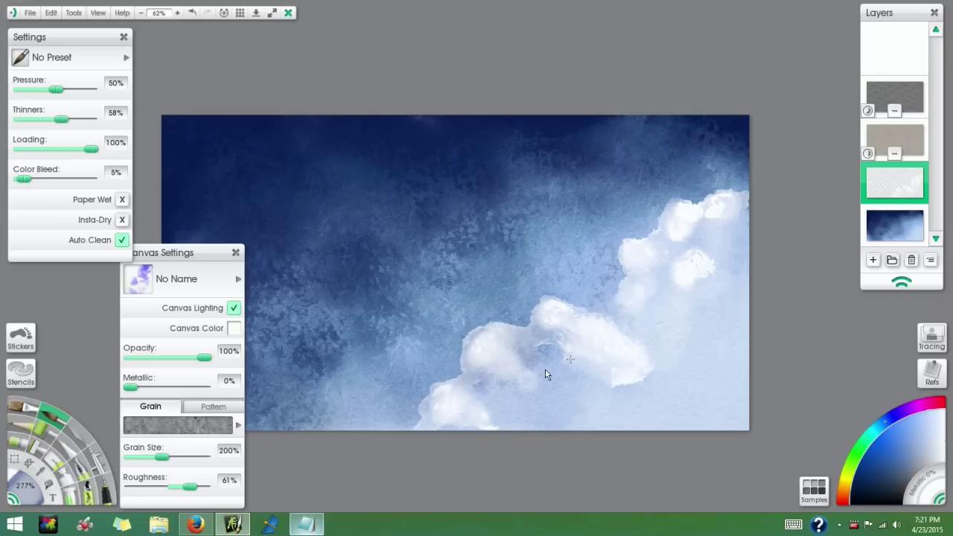
pyautogui.moveTo(510, 378); pyautogui.dragTo(563, 394)
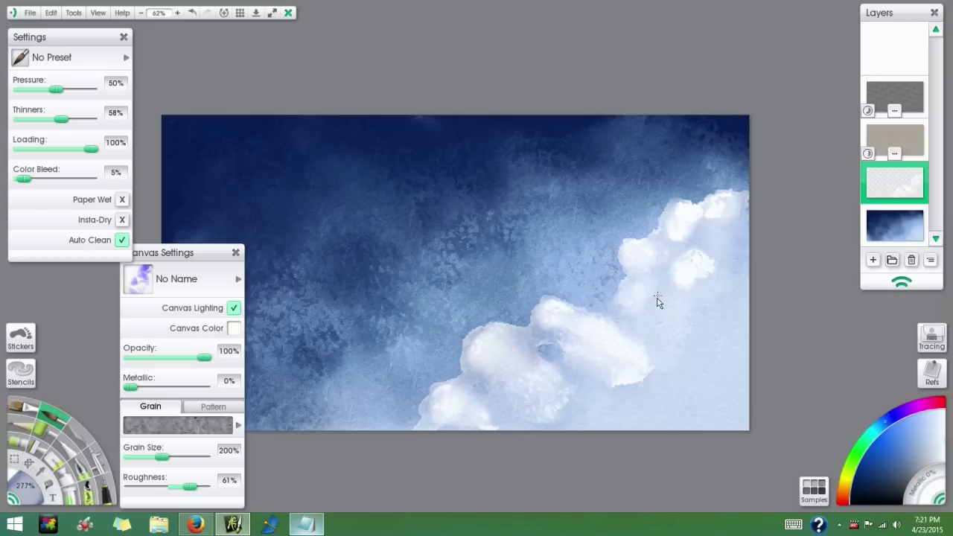
pyautogui.moveTo(655, 278)
pyautogui.mouseDown()
pyautogui.moveTo(665, 305)
pyautogui.moveTo(697, 327)
pyautogui.mouseUp()
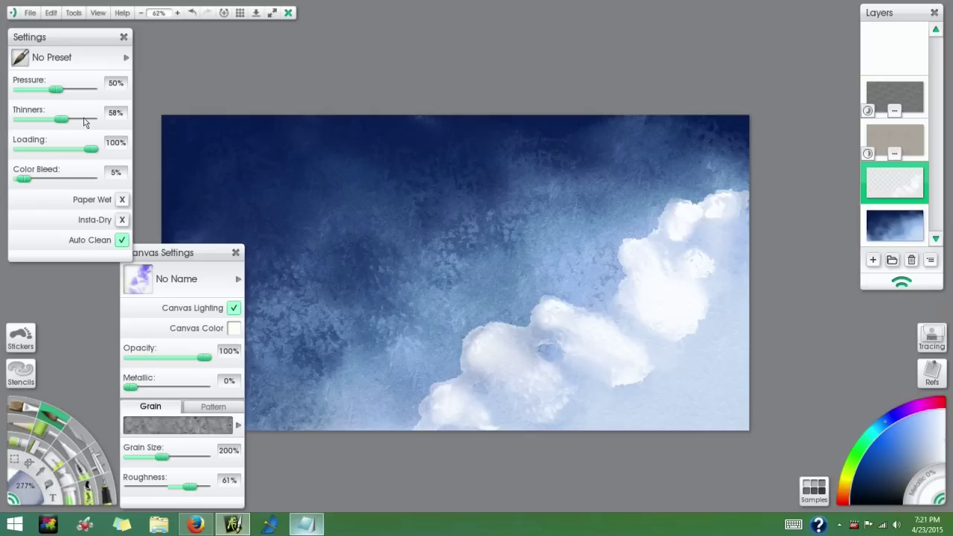
# - Set Thinners to 100% and blend the white puffs softly into the cloud's body
pyautogui.moveTo(87, 123); pyautogui.dragTo(132, 151)
pyautogui.moveTo(691, 342)
pyautogui.mouseDown()
pyautogui.moveTo(660, 304)
pyautogui.moveTo(687, 320)
pyautogui.moveTo(634, 382)
pyautogui.moveTo(603, 385)
pyautogui.moveTo(731, 269)
pyautogui.moveTo(717, 234)
pyautogui.moveTo(734, 236)
pyautogui.moveTo(712, 319)
pyautogui.mouseUp()
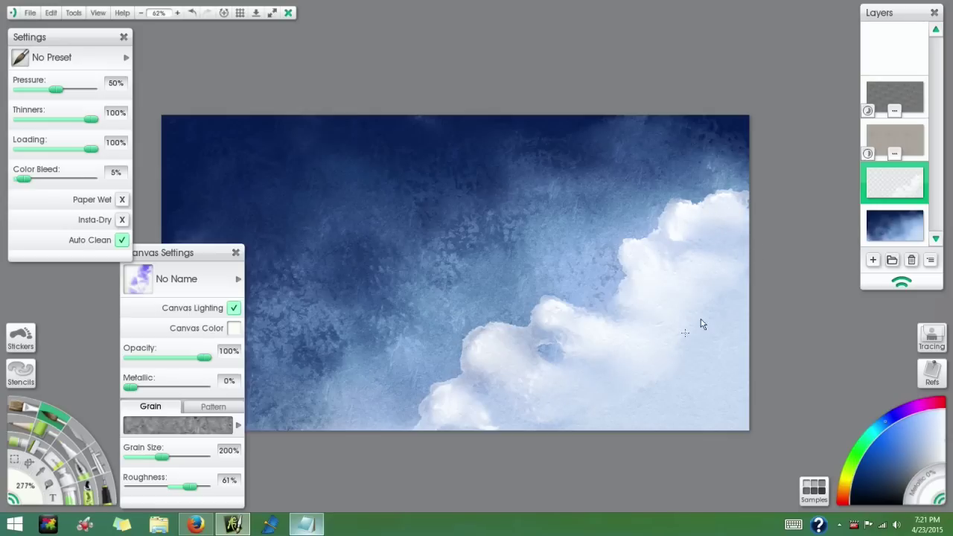
pyautogui.scroll(2, 537, 274)
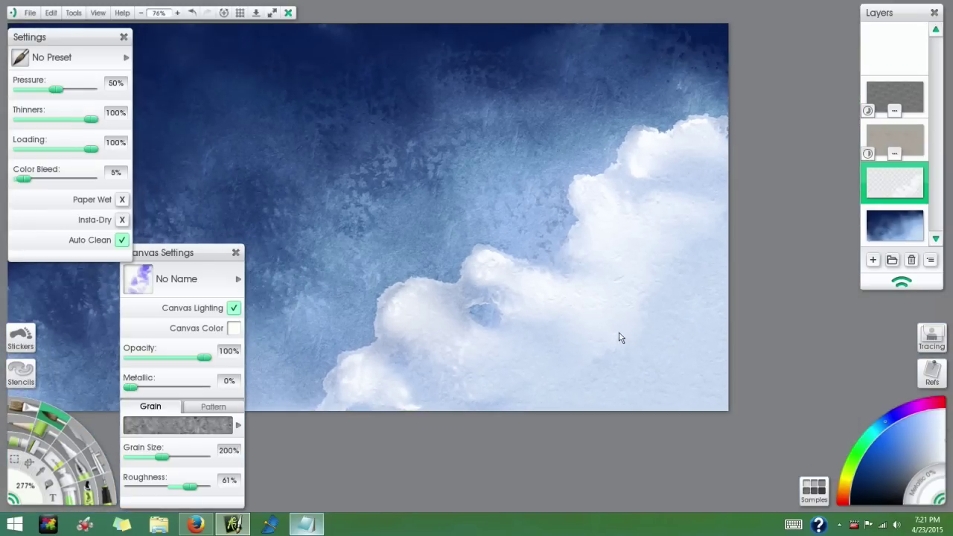
pyautogui.moveTo(619, 333); pyautogui.dragTo(625, 346)
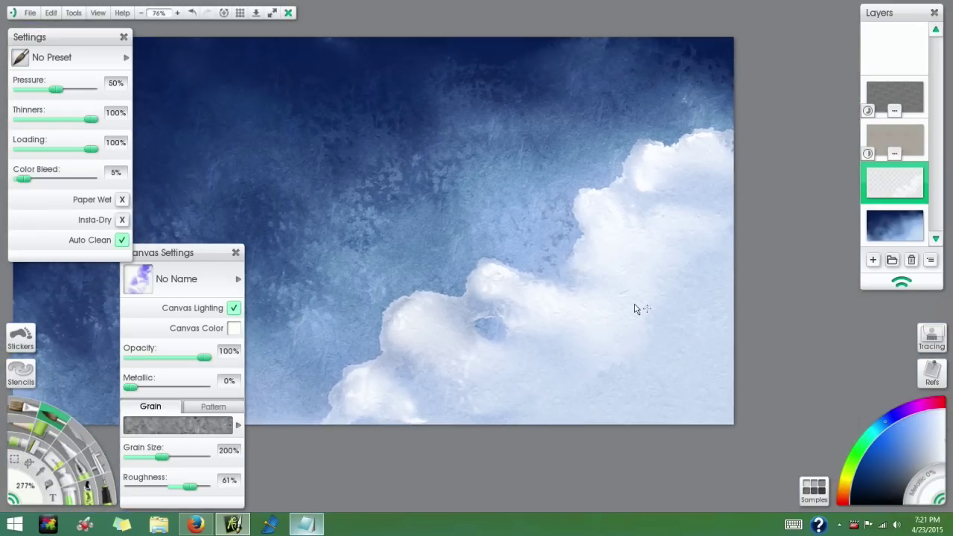
pyautogui.moveTo(679, 334)
pyautogui.mouseDown()
pyautogui.moveTo(600, 335)
pyautogui.moveTo(577, 323)
pyautogui.moveTo(617, 306)
pyautogui.moveTo(676, 324)
pyautogui.mouseUp()
# - Smooth the cloud's interior with the Palette Knife at 7% Pressure, 84% Softness and 241% size
pyautogui.scroll(2, 588, 322)
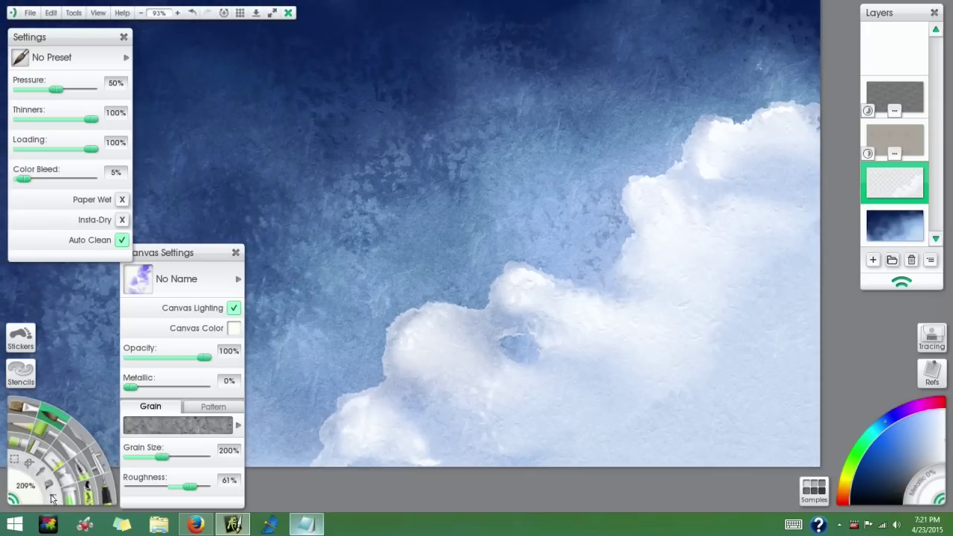
pyautogui.click(54, 465)
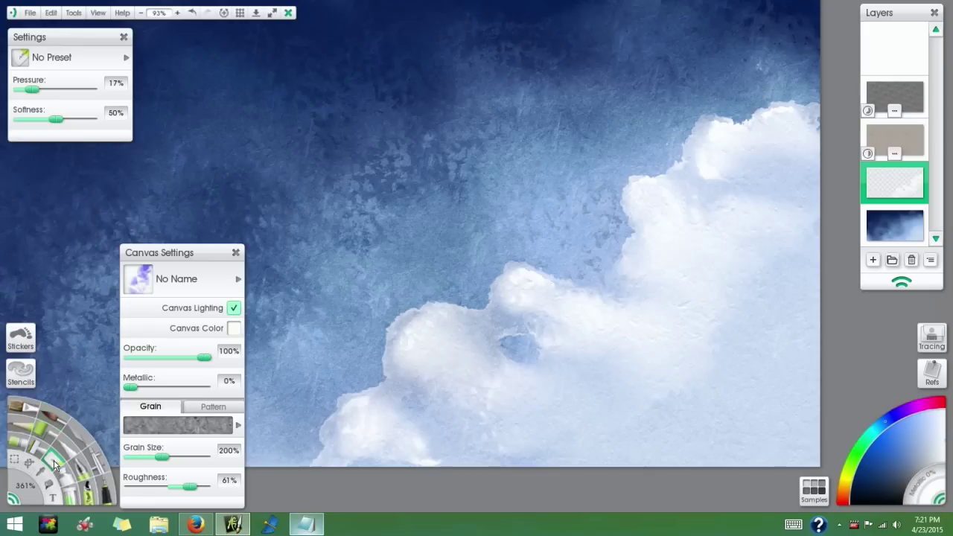
pyautogui.moveTo(34, 90); pyautogui.dragTo(25, 93)
pyautogui.moveTo(65, 126); pyautogui.dragTo(82, 122)
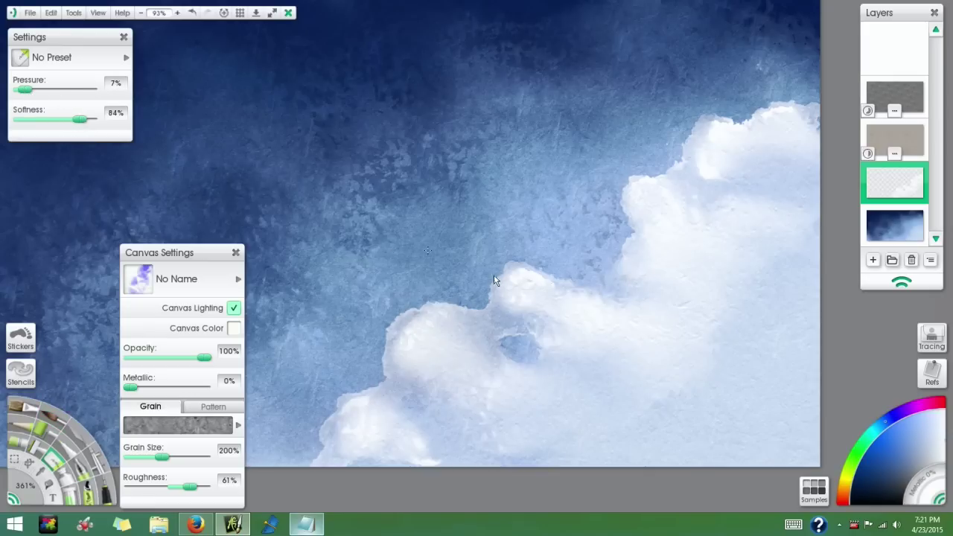
pyautogui.moveTo(662, 328); pyautogui.dragTo(557, 274)
pyautogui.press('[')
pyautogui.press('[')
pyautogui.press('[')
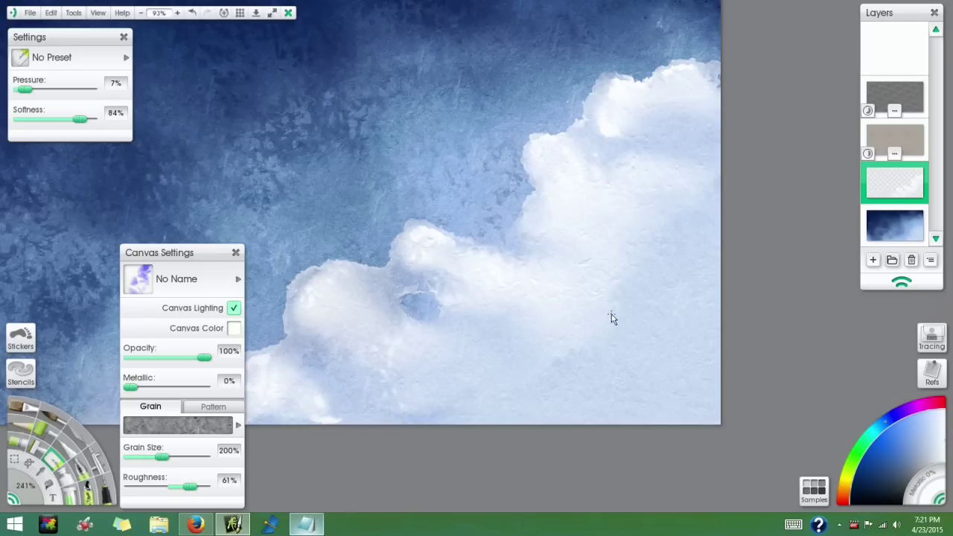
# - Blend soft shading into the cloud's inner folds using the watercolor brush at 100% Thinners and 144% size
pyautogui.click(52, 423)
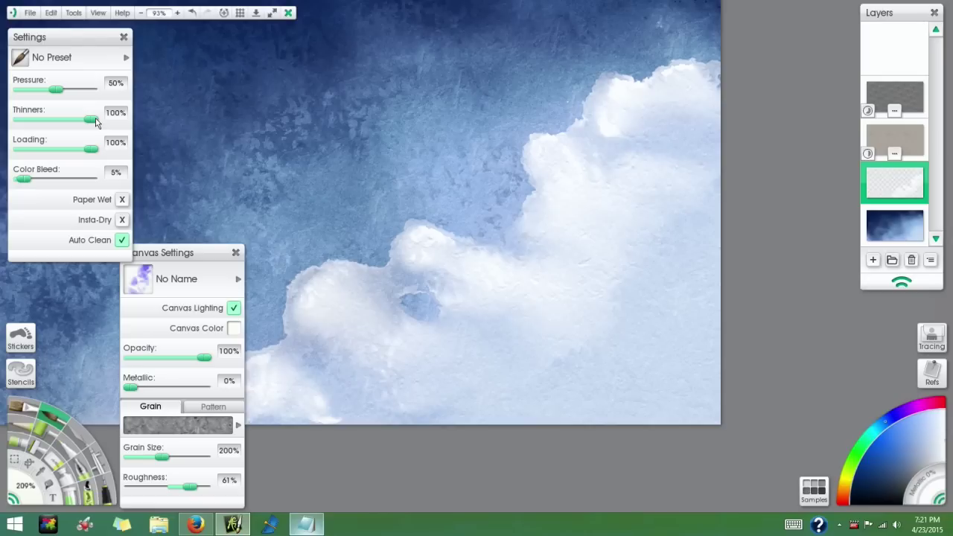
pyautogui.press('[')
pyautogui.press('[')
pyautogui.press('[')
pyautogui.moveTo(705, 119)
pyautogui.mouseDown()
pyautogui.moveTo(675, 92)
pyautogui.moveTo(639, 101)
pyautogui.moveTo(682, 94)
pyautogui.moveTo(698, 99)
pyautogui.moveTo(708, 124)
pyautogui.mouseUp()
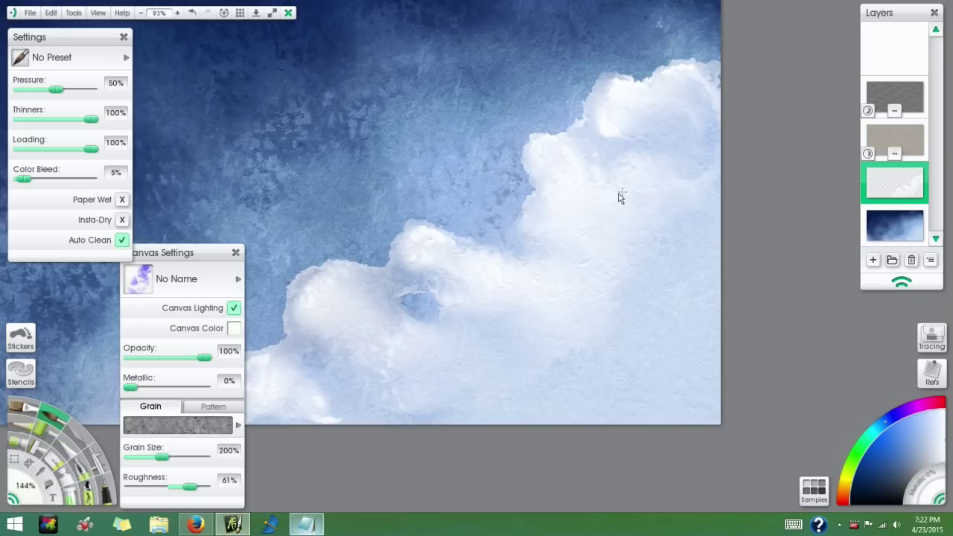
pyautogui.moveTo(597, 216)
pyautogui.mouseDown()
pyautogui.moveTo(584, 253)
pyautogui.moveTo(613, 195)
pyautogui.moveTo(634, 197)
pyautogui.moveTo(593, 201)
pyautogui.moveTo(590, 187)
pyautogui.moveTo(597, 181)
pyautogui.moveTo(582, 225)
pyautogui.moveTo(588, 263)
pyautogui.moveTo(568, 281)
pyautogui.moveTo(554, 279)
pyautogui.moveTo(584, 260)
pyautogui.moveTo(558, 271)
pyautogui.moveTo(590, 275)
pyautogui.moveTo(617, 205)
pyautogui.moveTo(654, 221)
pyautogui.moveTo(610, 230)
pyautogui.moveTo(651, 202)
pyautogui.moveTo(628, 215)
pyautogui.moveTo(647, 167)
pyautogui.moveTo(674, 172)
pyautogui.moveTo(640, 196)
pyautogui.moveTo(645, 174)
pyautogui.moveTo(607, 260)
pyautogui.mouseUp()
pyautogui.moveTo(525, 310); pyautogui.dragTo(606, 352)
pyautogui.moveTo(672, 304); pyautogui.dragTo(705, 339)
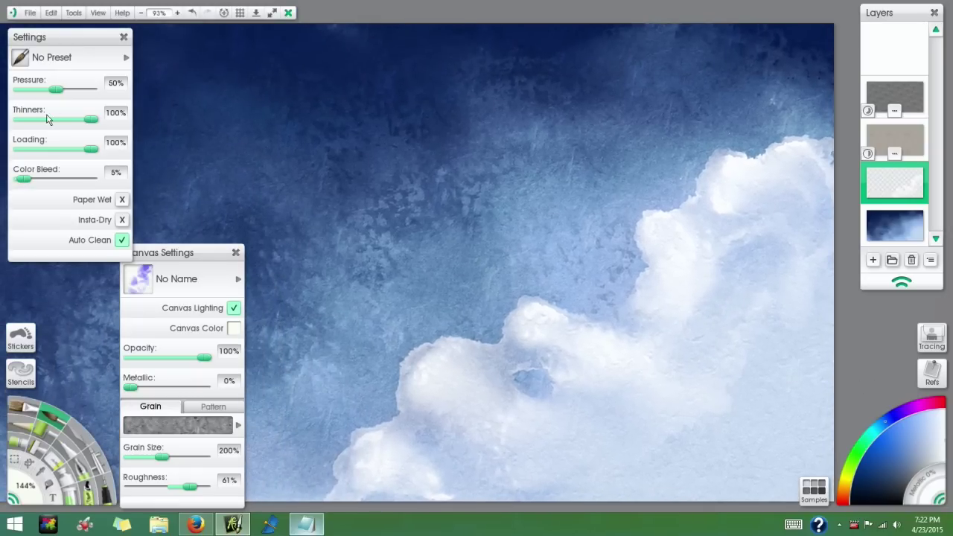
# - Set Thinners to 37%, paint a small white oval cloud in the dark sky, and toggle the cloud layer's visibility off and on
pyautogui.moveTo(53, 112); pyautogui.dragTo(45, 118)
pyautogui.moveTo(372, 119)
pyautogui.mouseDown()
pyautogui.moveTo(326, 126)
pyautogui.moveTo(275, 186)
pyautogui.mouseUp()
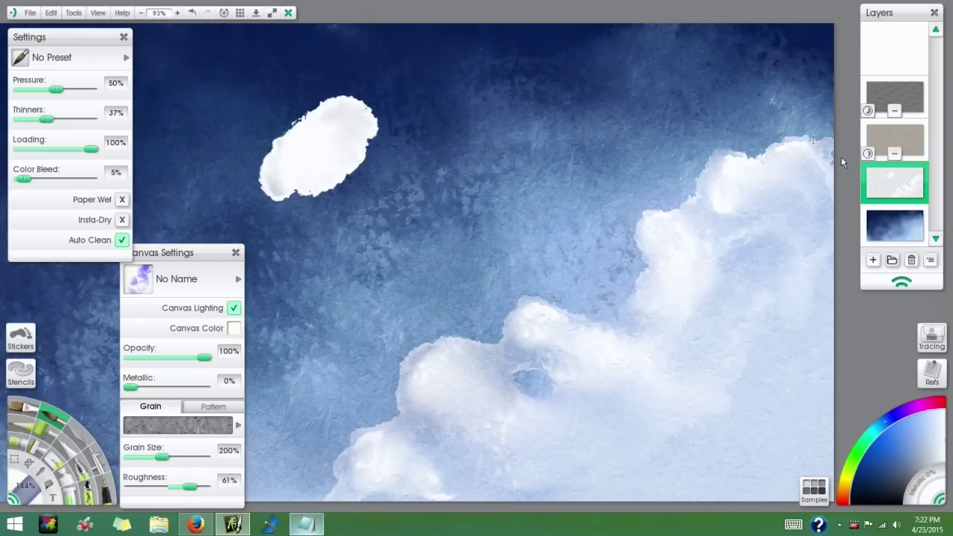
pyautogui.click(868, 169)
pyautogui.click(867, 169)
# - Try extending the small white cloud with another lobe and blending its underside into the sky at 100% Thinners
pyautogui.moveTo(323, 144)
pyautogui.mouseDown()
pyautogui.moveTo(289, 188)
pyautogui.moveTo(295, 155)
pyautogui.mouseUp()
pyautogui.press('e')
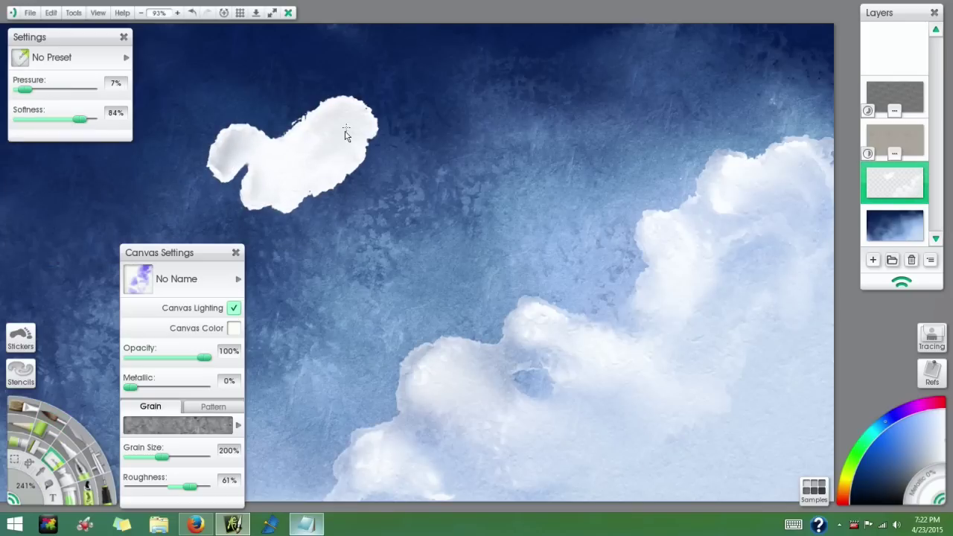
pyautogui.press('e')
pyautogui.moveTo(45, 120); pyautogui.dragTo(157, 127)
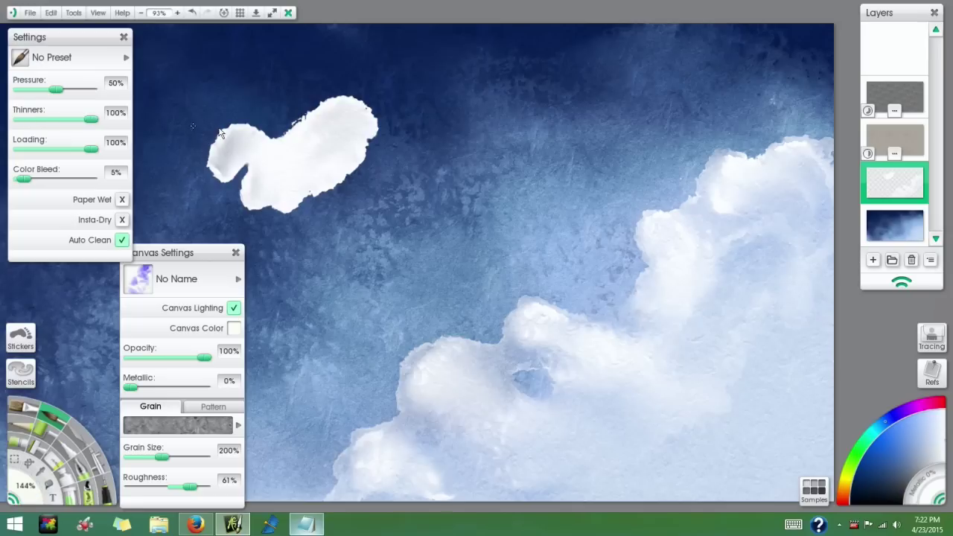
pyautogui.moveTo(317, 169)
pyautogui.mouseDown()
pyautogui.moveTo(279, 175)
pyautogui.moveTo(282, 214)
pyautogui.moveTo(376, 179)
pyautogui.mouseUp()
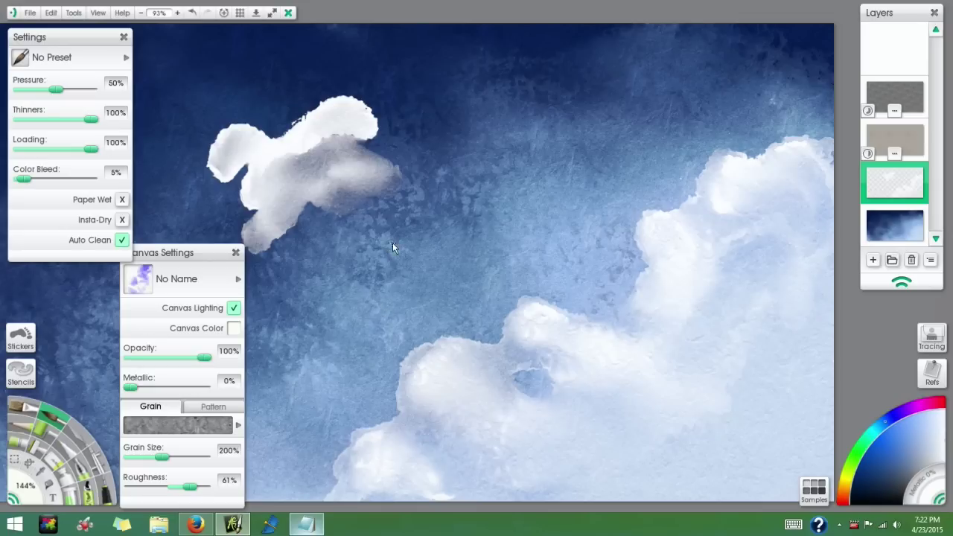
# - Undo the added lobe and the blending strokes on the small white cloud
pyautogui.hotkey('ctrl', 'z')
pyautogui.hotkey('ctrl', 'z')
pyautogui.hotkey('ctrl', 'z')
pyautogui.hotkey('ctrl', 'z')
pyautogui.hotkey('ctrl', 'z')
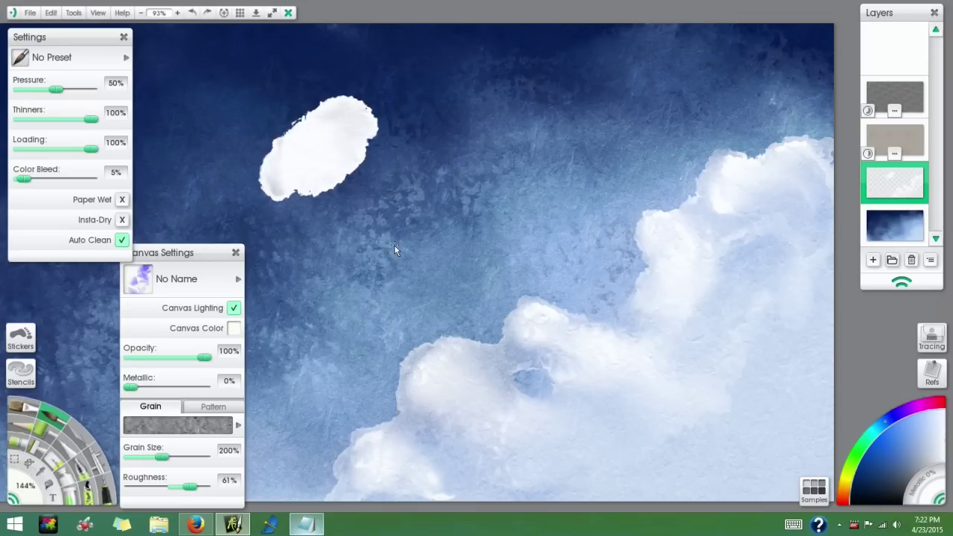
# - Set the watercolor brush's Thinners to 16% and paint a jagged white ridge diagonally across the large cloud down to the canvas's bottom edge
pyautogui.moveTo(708, 340); pyautogui.dragTo(646, 260)
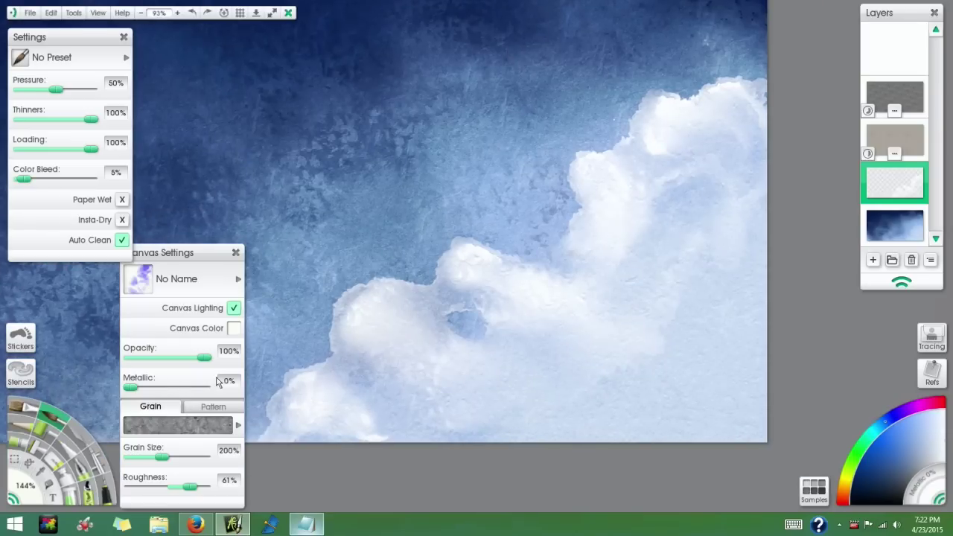
pyautogui.press('e')
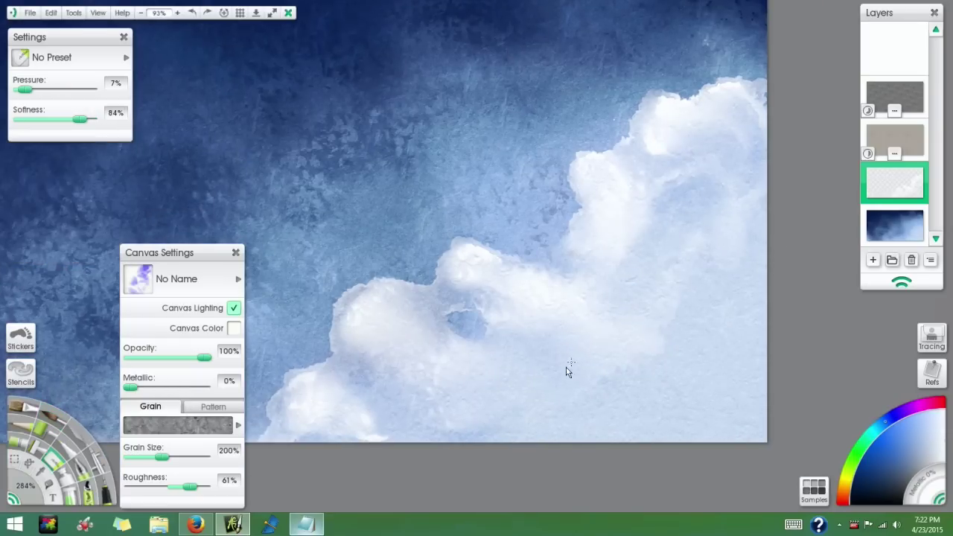
pyautogui.press('w')
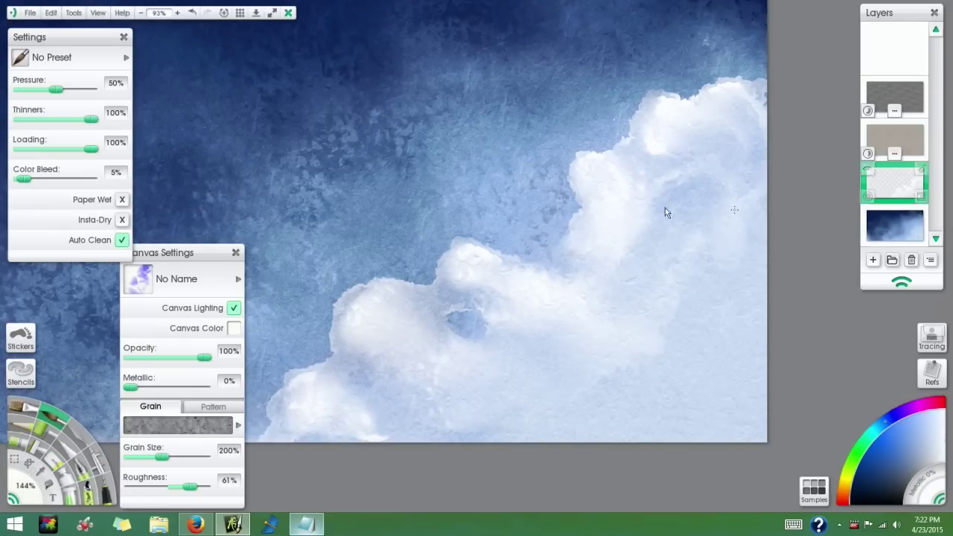
pyautogui.moveTo(28, 119); pyautogui.dragTo(31, 119)
pyautogui.moveTo(731, 306); pyautogui.dragTo(647, 297)
pyautogui.moveTo(624, 265)
pyautogui.mouseDown()
pyautogui.moveTo(662, 282)
pyautogui.moveTo(647, 258)
pyautogui.moveTo(659, 269)
pyautogui.mouseUp()
pyautogui.moveTo(673, 220)
pyautogui.mouseDown()
pyautogui.moveTo(698, 203)
pyautogui.moveTo(695, 221)
pyautogui.moveTo(668, 233)
pyautogui.moveTo(662, 258)
pyautogui.moveTo(639, 254)
pyautogui.moveTo(636, 295)
pyautogui.moveTo(605, 315)
pyautogui.mouseUp()
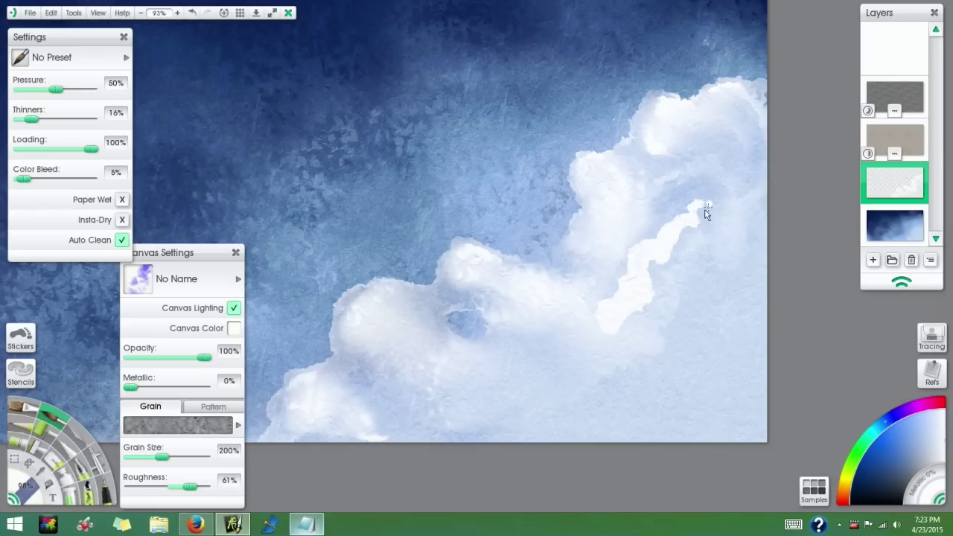
pyautogui.moveTo(715, 174)
pyautogui.mouseDown()
pyautogui.moveTo(737, 181)
pyautogui.moveTo(583, 340)
pyautogui.moveTo(576, 362)
pyautogui.mouseUp()
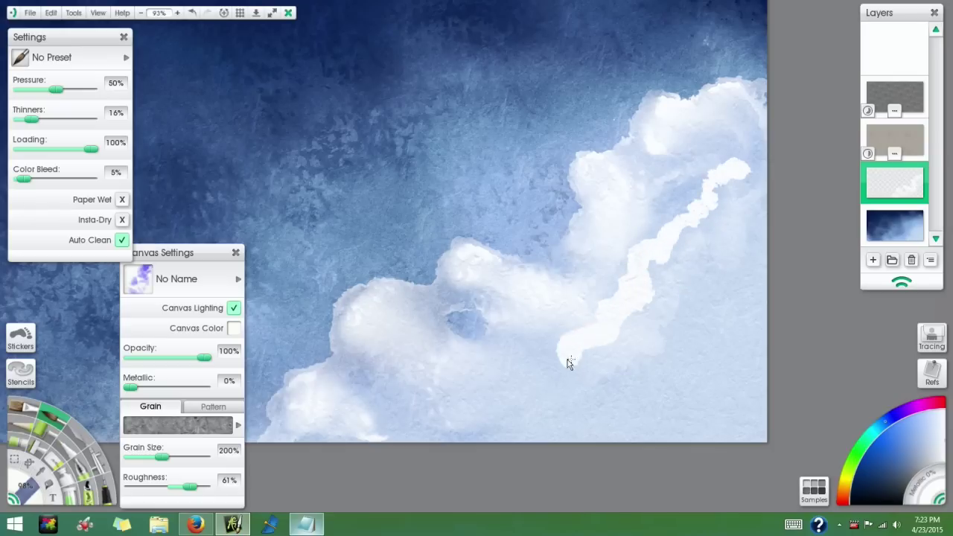
pyautogui.moveTo(519, 377)
pyautogui.mouseDown()
pyautogui.moveTo(493, 400)
pyautogui.moveTo(432, 382)
pyautogui.moveTo(431, 393)
pyautogui.moveTo(459, 397)
pyautogui.moveTo(435, 394)
pyautogui.moveTo(438, 381)
pyautogui.moveTo(466, 408)
pyautogui.moveTo(488, 388)
pyautogui.moveTo(443, 393)
pyautogui.moveTo(421, 365)
pyautogui.moveTo(388, 443)
pyautogui.mouseUp()
pyautogui.moveTo(495, 403)
pyautogui.mouseDown()
pyautogui.moveTo(497, 429)
pyautogui.moveTo(478, 457)
pyautogui.mouseUp()
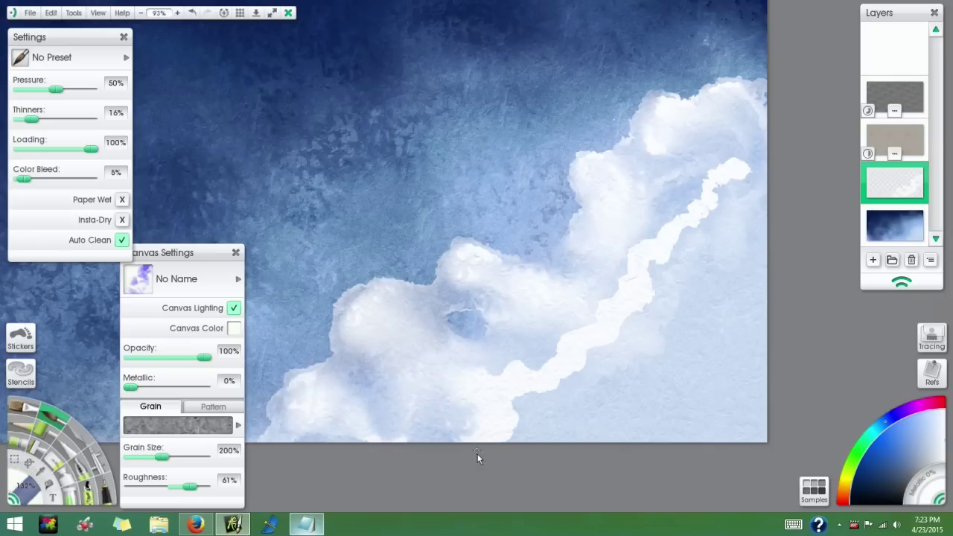
# - Blend the white ridge's lower side into the cloud at 100% Thinners, 176% brush size and 74% canvas Roughness
pyautogui.moveTo(54, 122)
pyautogui.mouseDown()
pyautogui.moveTo(41, 120)
pyautogui.moveTo(92, 120)
pyautogui.mouseUp()
pyautogui.press(']')
pyautogui.press(']')
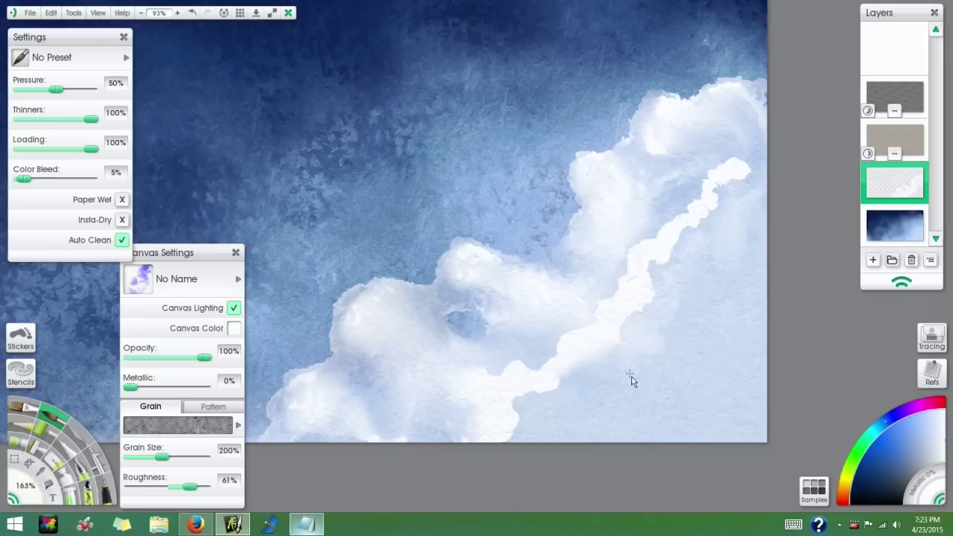
pyautogui.moveTo(189, 486); pyautogui.dragTo(195, 487)
pyautogui.press(']')
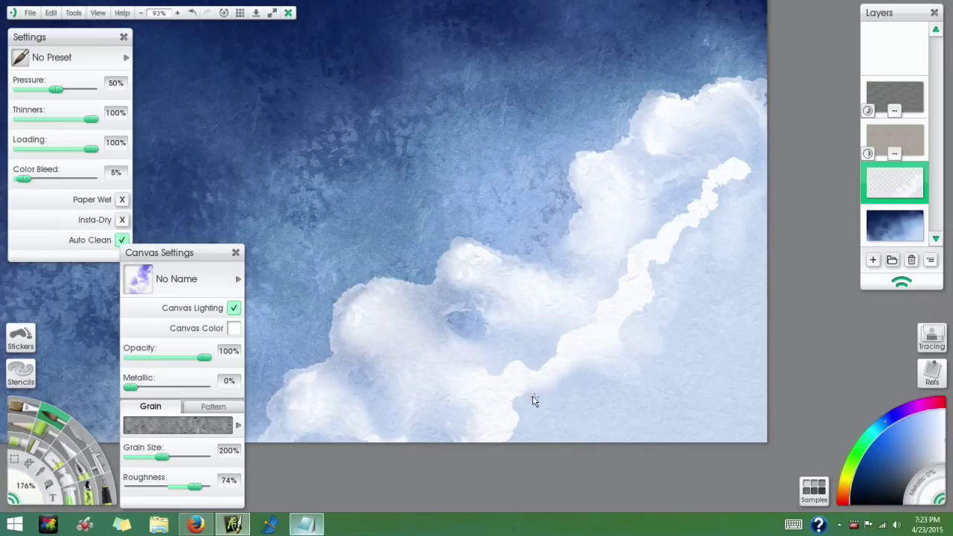
pyautogui.moveTo(657, 297)
pyautogui.mouseDown()
pyautogui.moveTo(719, 247)
pyautogui.moveTo(704, 227)
pyautogui.moveTo(774, 170)
pyautogui.moveTo(695, 174)
pyautogui.mouseUp()
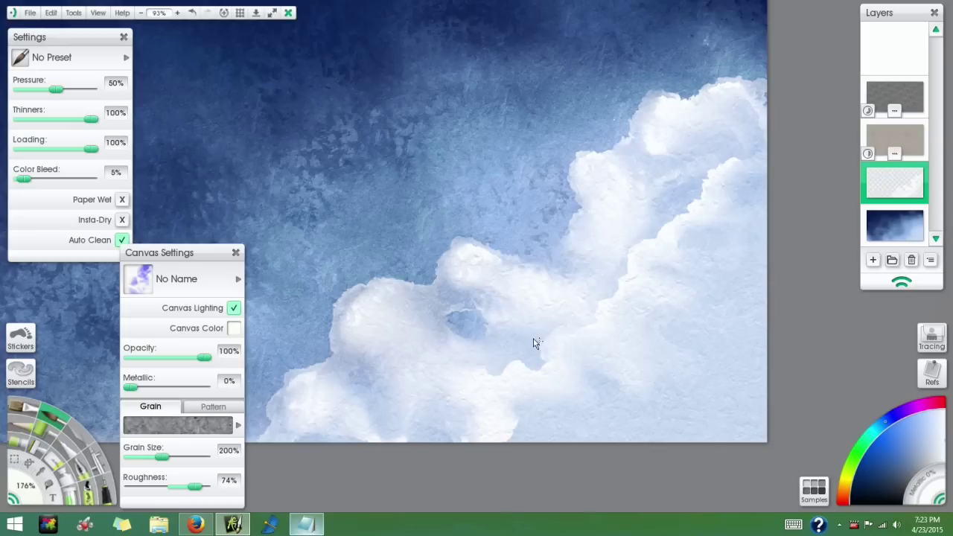
# - Set Thinners to 79% and paint a low, lumpy cloud bank from the large cloud toward the canvas's bottom-left corner
pyautogui.hotkey('ctrl', '0')
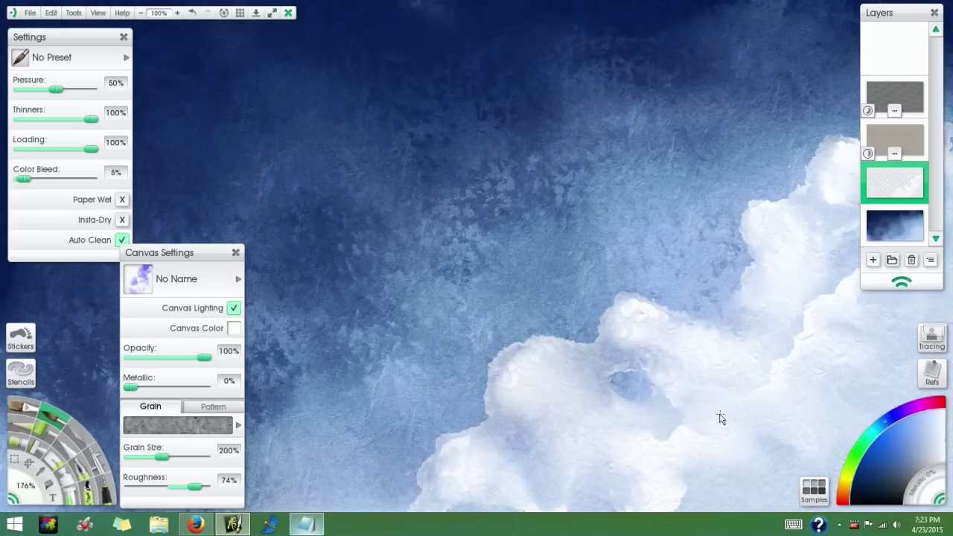
pyautogui.scroll(-3, 720, 418)
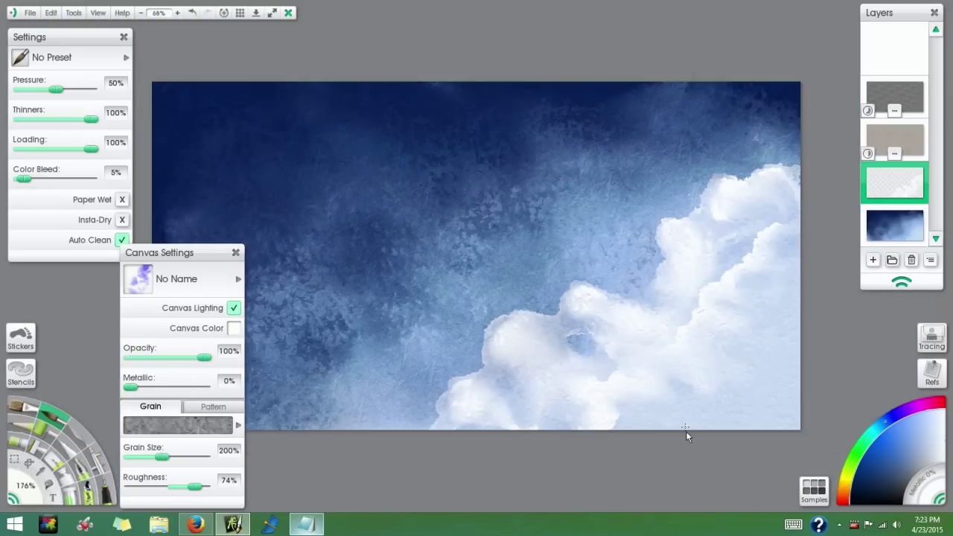
pyautogui.scroll(3, 680, 429)
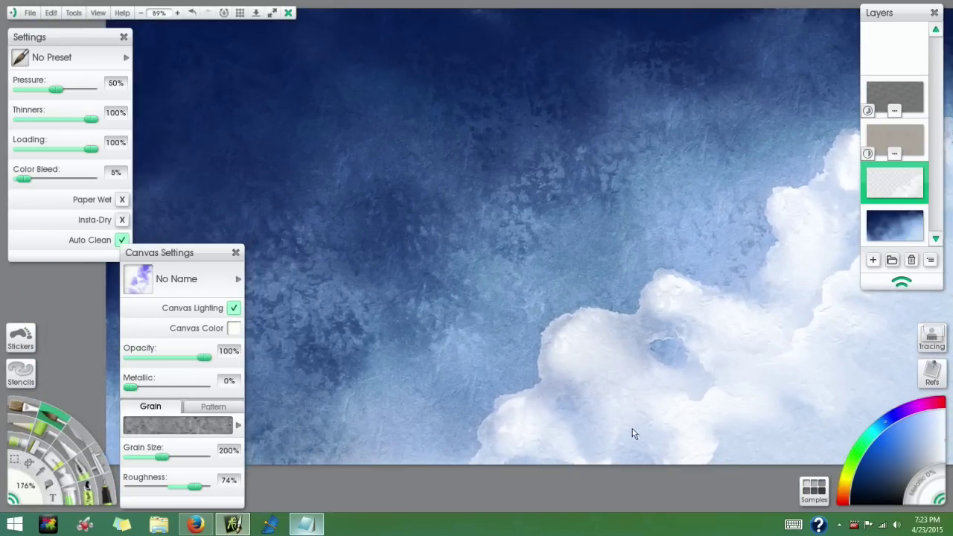
pyautogui.moveTo(90, 120); pyautogui.dragTo(76, 120)
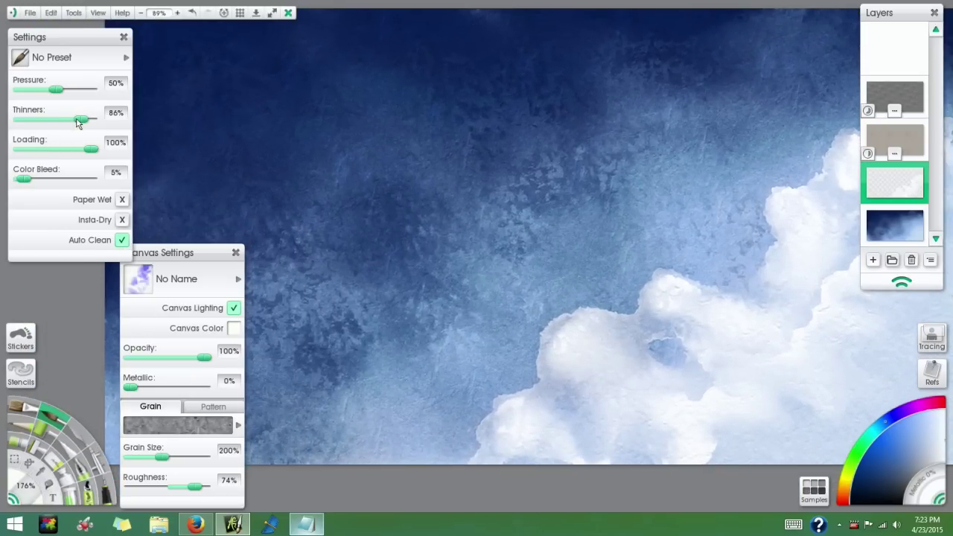
pyautogui.moveTo(551, 349)
pyautogui.mouseDown()
pyautogui.moveTo(465, 385)
pyautogui.moveTo(458, 352)
pyautogui.mouseUp()
pyautogui.moveTo(410, 394)
pyautogui.mouseDown()
pyautogui.moveTo(504, 329)
pyautogui.moveTo(470, 351)
pyautogui.moveTo(303, 403)
pyautogui.mouseUp()
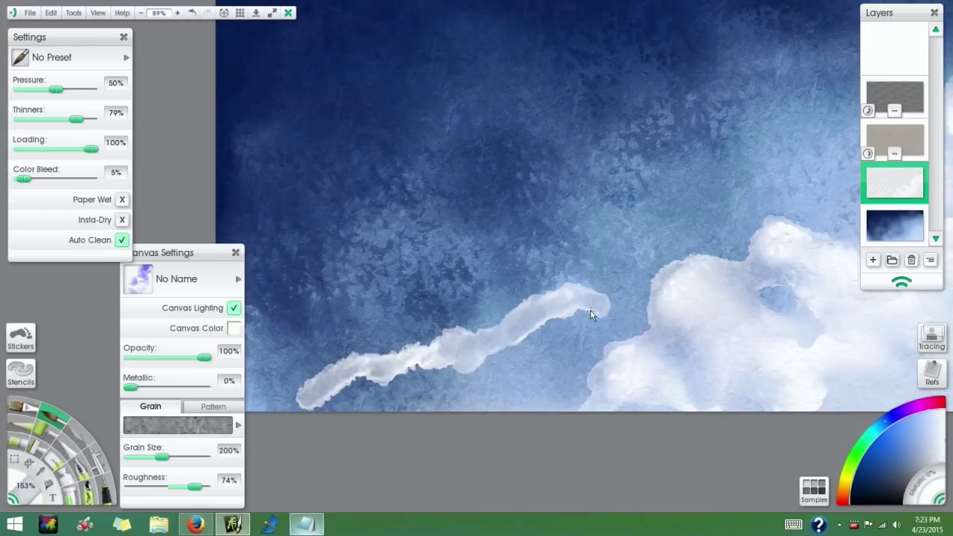
pyautogui.moveTo(461, 388); pyautogui.dragTo(583, 376)
pyautogui.moveTo(654, 379)
pyautogui.mouseDown()
pyautogui.moveTo(604, 383)
pyautogui.moveTo(528, 403)
pyautogui.mouseUp()
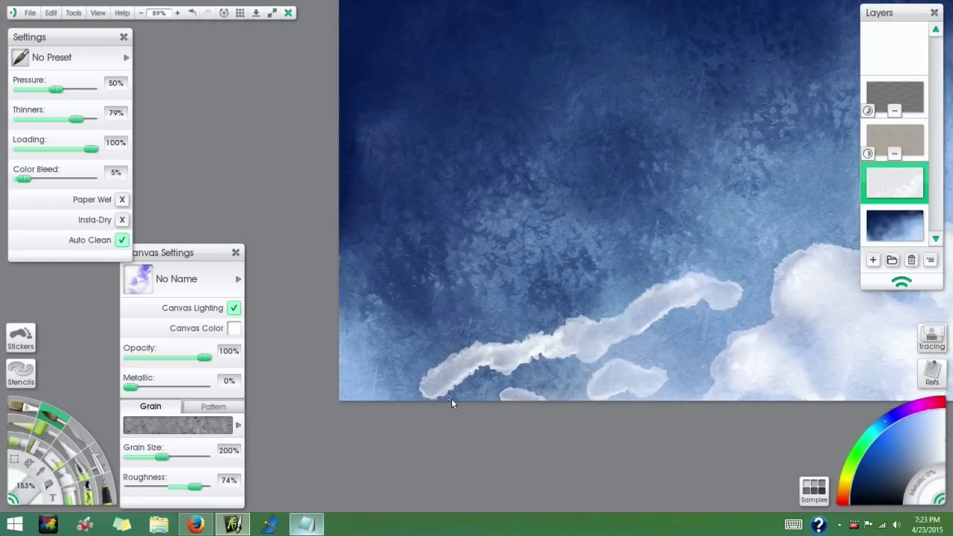
pyautogui.moveTo(452, 403); pyautogui.dragTo(326, 372)
# - Blend the underside and right end of the low cloud bank at 100% Thinners and 188% brush size
pyautogui.moveTo(76, 117); pyautogui.dragTo(93, 116)
pyautogui.press(']')
pyautogui.moveTo(390, 403)
pyautogui.mouseDown()
pyautogui.moveTo(483, 392)
pyautogui.moveTo(494, 379)
pyautogui.moveTo(550, 384)
pyautogui.mouseUp()
pyautogui.moveTo(646, 395)
pyautogui.mouseDown()
pyautogui.moveTo(604, 404)
pyautogui.moveTo(508, 389)
pyautogui.mouseUp()
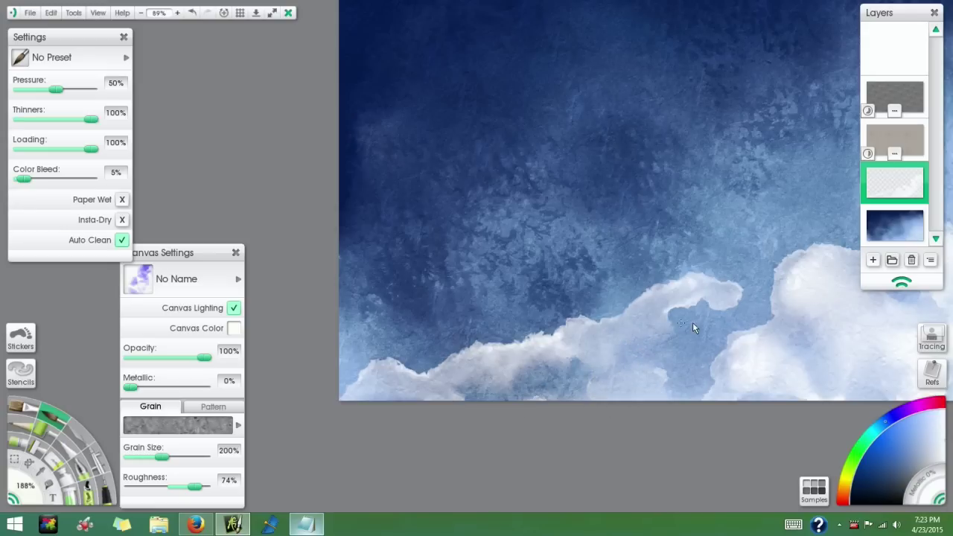
pyautogui.moveTo(745, 296); pyautogui.dragTo(693, 331)
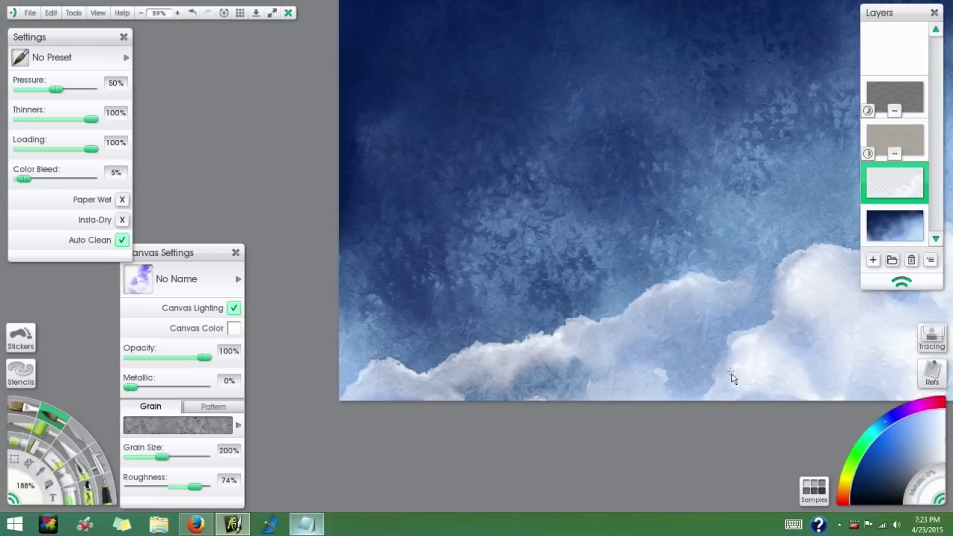
# - Set Thinners to 39%, reduce the brush size and paint a short curved white edge on the left side of the round cloud lobe
pyautogui.hotkey('ctrl', '0')
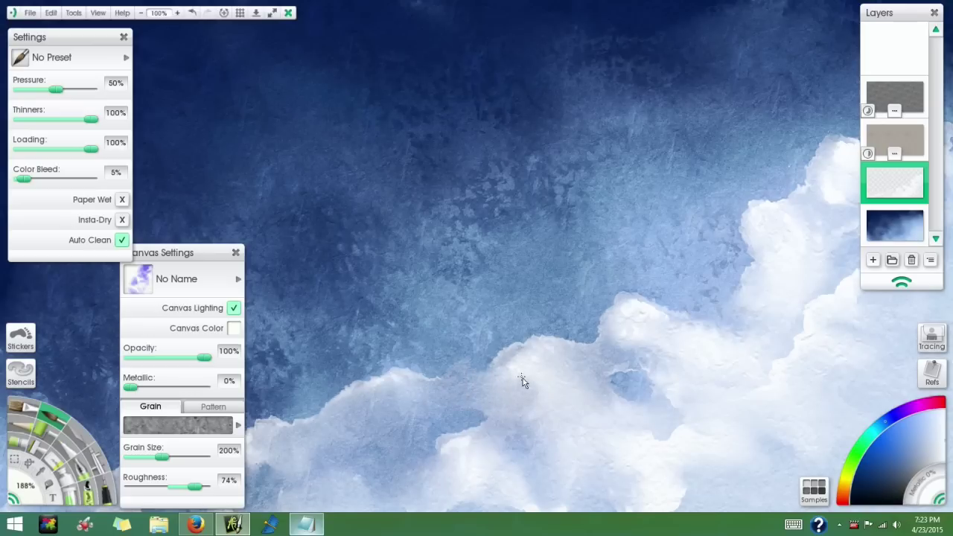
pyautogui.press('e')
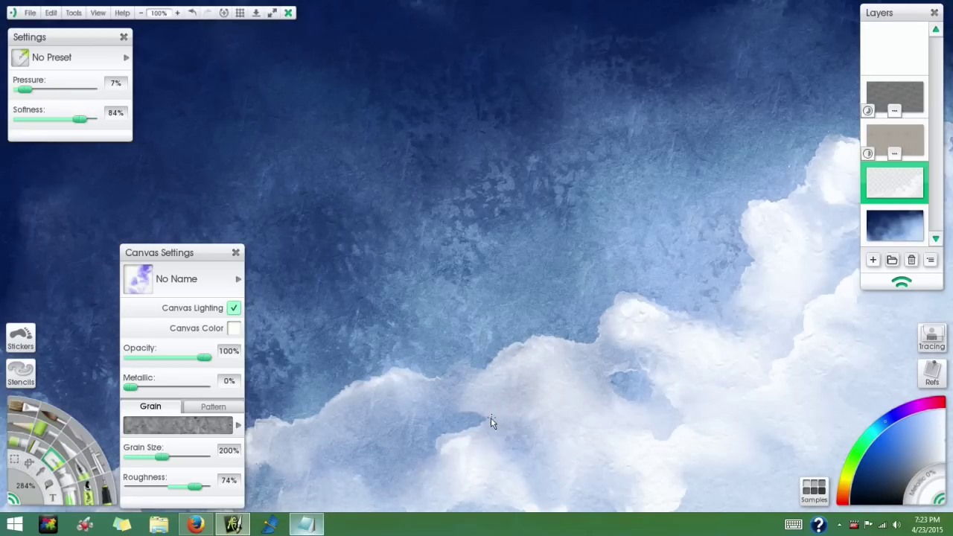
pyautogui.press('w')
pyautogui.click(48, 118)
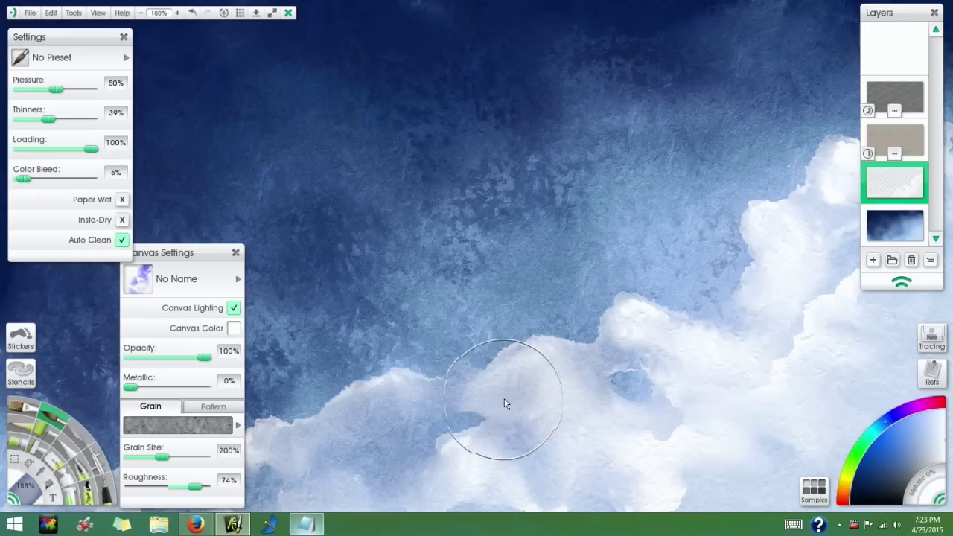
pyautogui.press('[')
pyautogui.press('[')
pyautogui.press('[')
pyautogui.press('[')
pyautogui.press('[')
pyautogui.moveTo(498, 398)
pyautogui.mouseDown()
pyautogui.moveTo(496, 374)
pyautogui.moveTo(495, 417)
pyautogui.moveTo(504, 365)
pyautogui.moveTo(522, 353)
pyautogui.mouseUp()
# - Blend the lobe's new white edge inward and soften the cloud below it at 100% Thinners and 128% brush size
pyautogui.moveTo(49, 118); pyautogui.dragTo(93, 118)
pyautogui.press(']')
pyautogui.press(']')
pyautogui.press(']')
pyautogui.moveTo(498, 422); pyautogui.dragTo(502, 406)
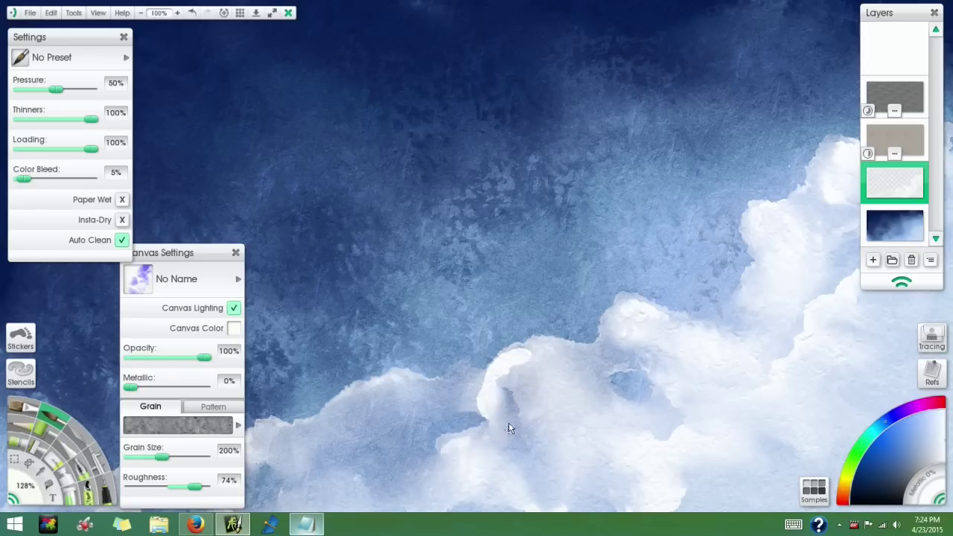
pyautogui.moveTo(531, 373); pyautogui.dragTo(517, 362)
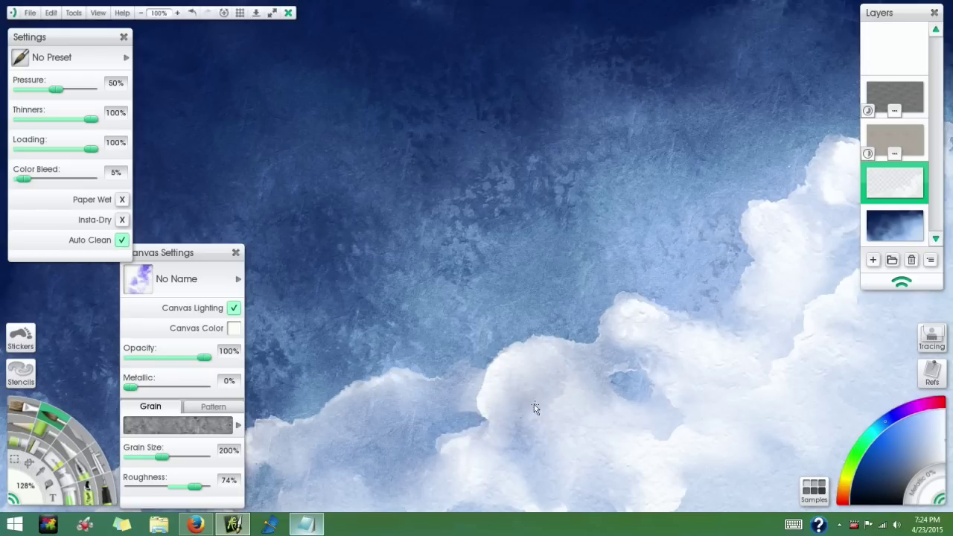
pyautogui.moveTo(539, 436); pyautogui.dragTo(573, 500)
# - Add a new empty layer above the cloud layer
pyautogui.hotkey('ctrl', '-')
pyautogui.hotkey('ctrl', '-')
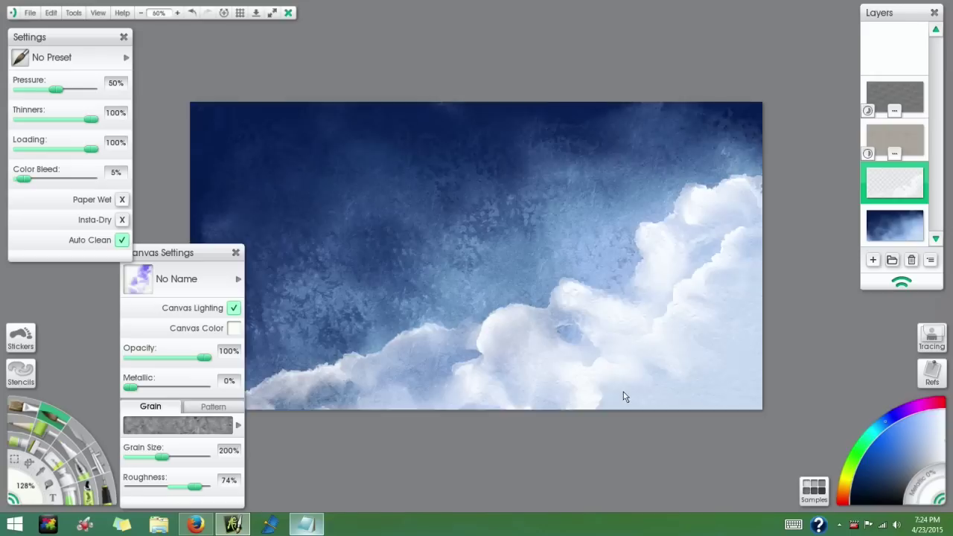
pyautogui.scroll(2, 617, 336)
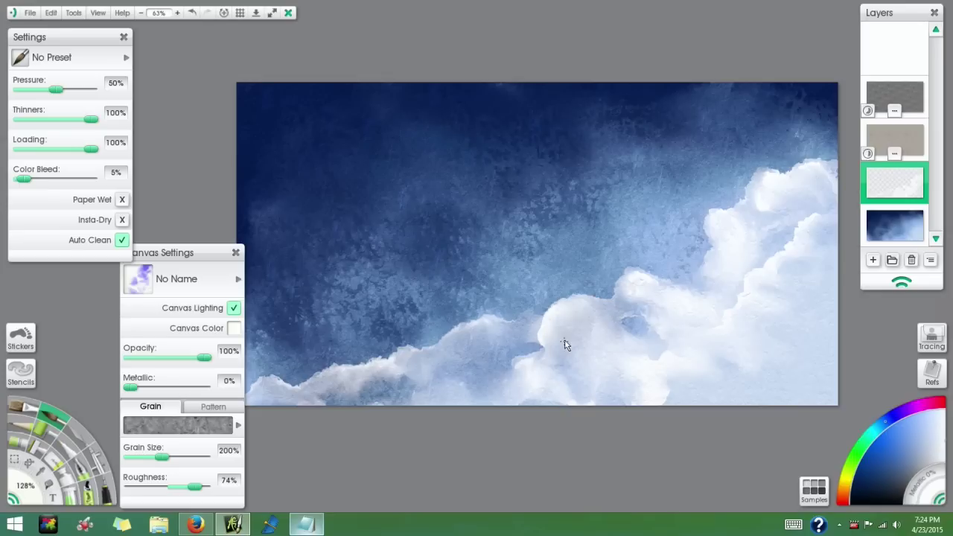
pyautogui.click(873, 260)
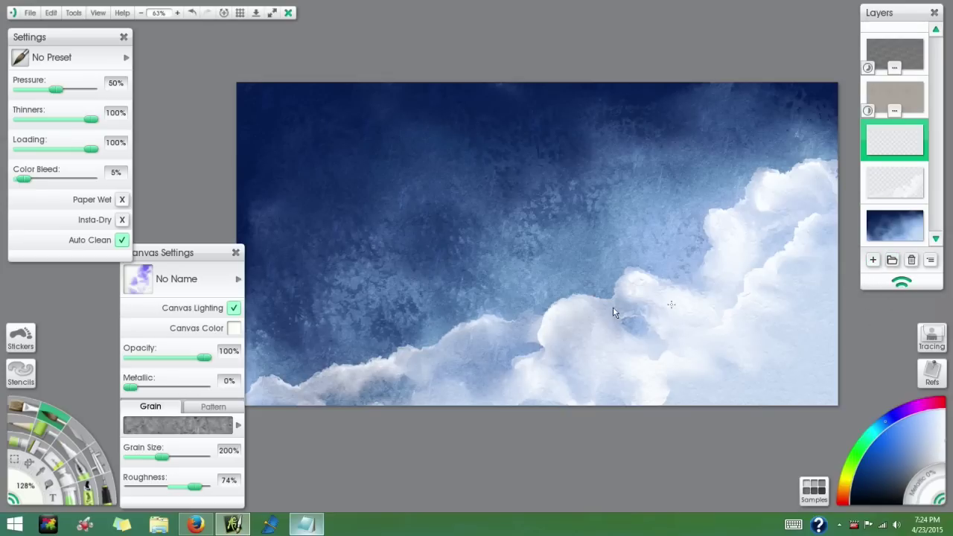
pyautogui.rightClick(482, 267)
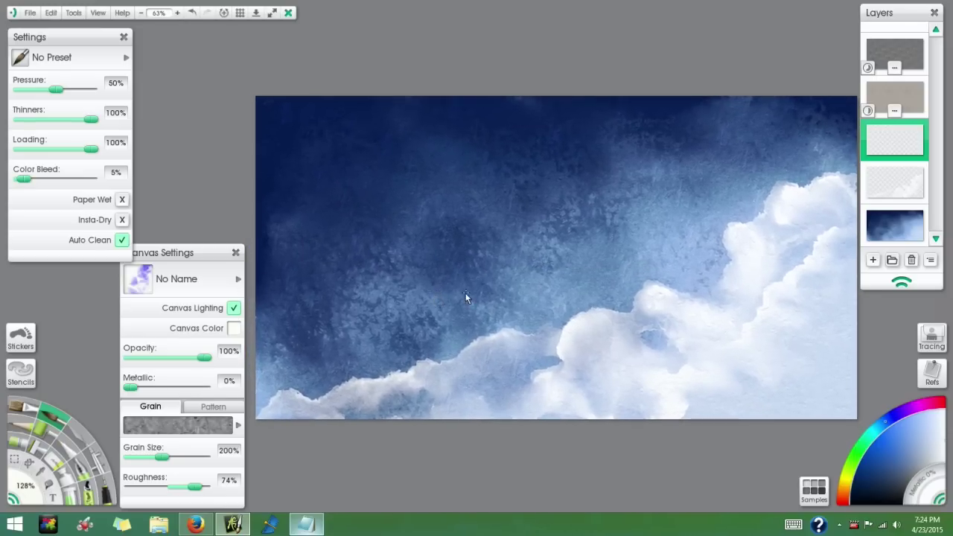
pyautogui.rightClick(457, 290)
pyautogui.click(451, 292)
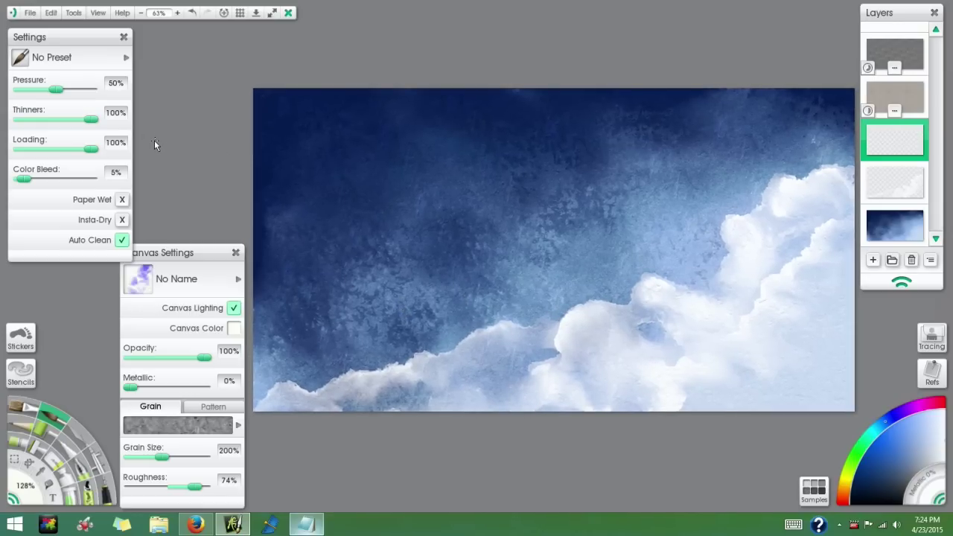
# - Place the Circle stencil from the Stencils group over the upper-left corner of the sky
pyautogui.click(20, 375)
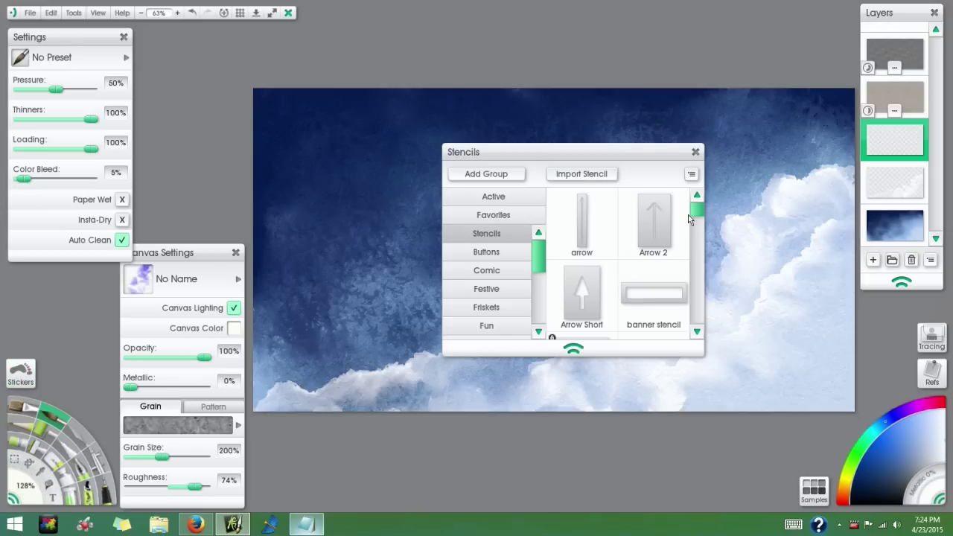
pyautogui.scroll(-4, 699, 211)
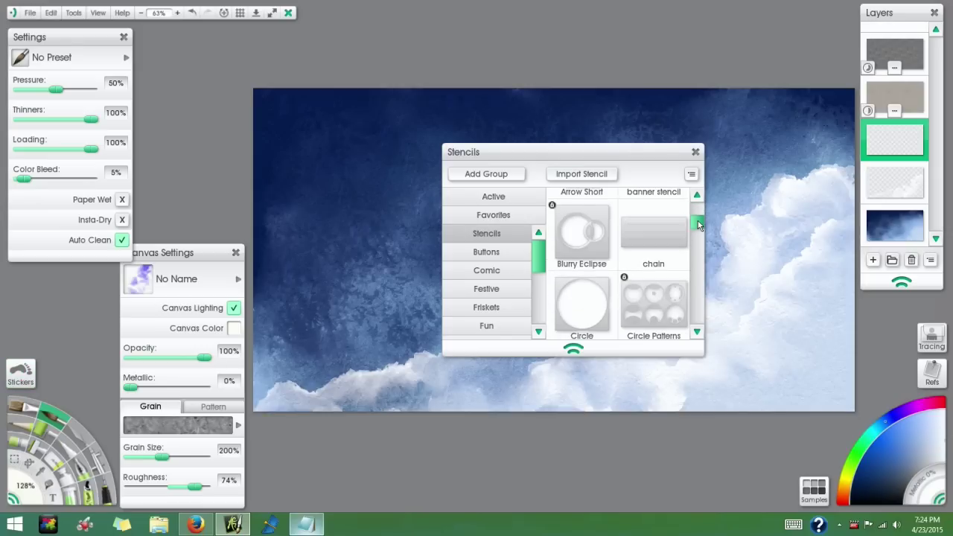
pyautogui.click(602, 303)
pyautogui.click(695, 153)
pyautogui.moveTo(782, 206); pyautogui.dragTo(366, 25)
pyautogui.moveTo(464, 87); pyautogui.dragTo(575, 162)
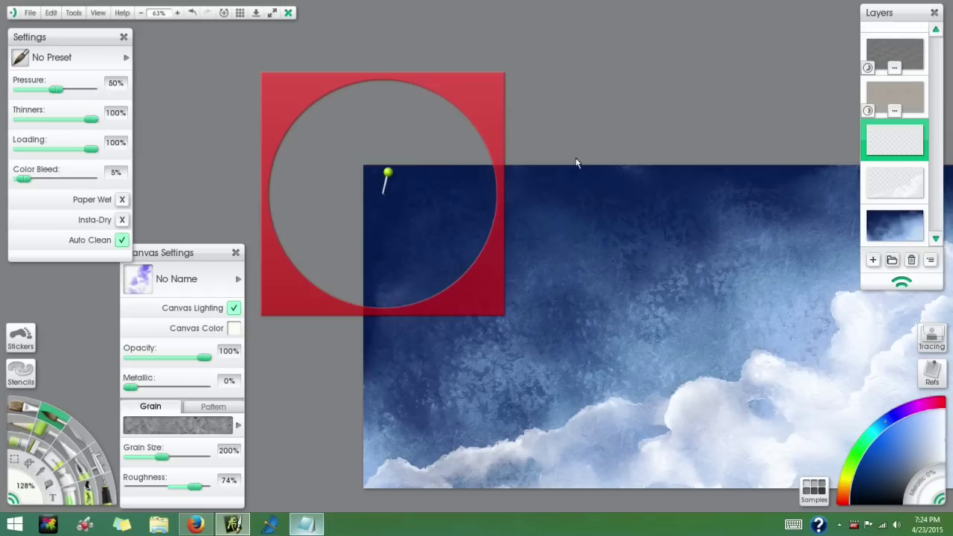
pyautogui.moveTo(483, 268); pyautogui.dragTo(502, 263)
pyautogui.moveTo(568, 233); pyautogui.dragTo(504, 195)
pyautogui.moveTo(436, 241); pyautogui.dragTo(442, 248)
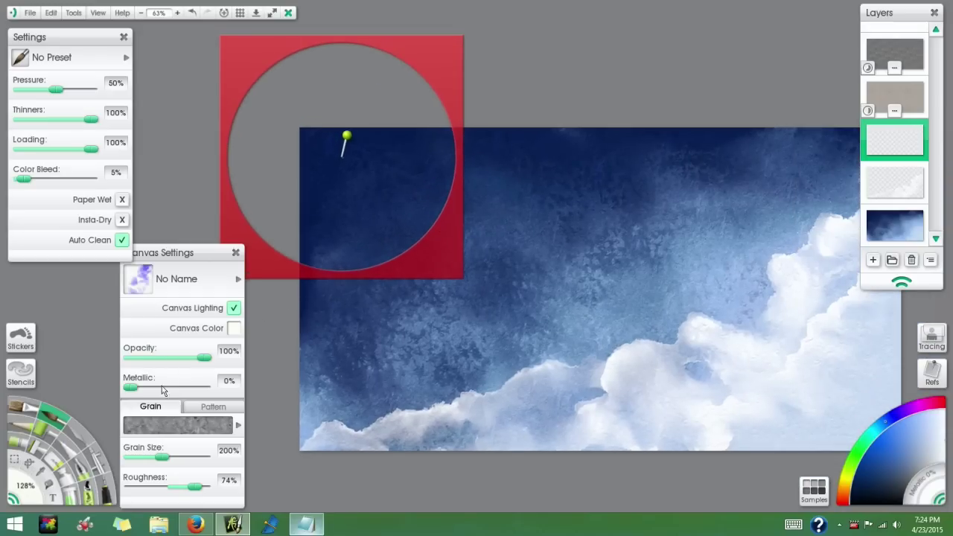
# - Select the square area covered by the circle stencil with the Rectangle selection tool in Replace mode at 0% Feather
pyautogui.click(15, 464)
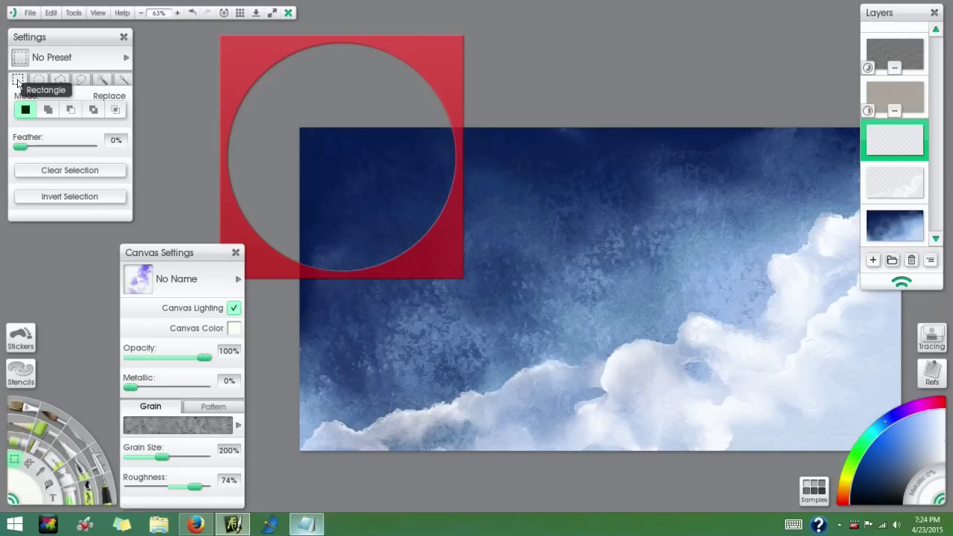
pyautogui.moveTo(162, 156); pyautogui.dragTo(211, 148)
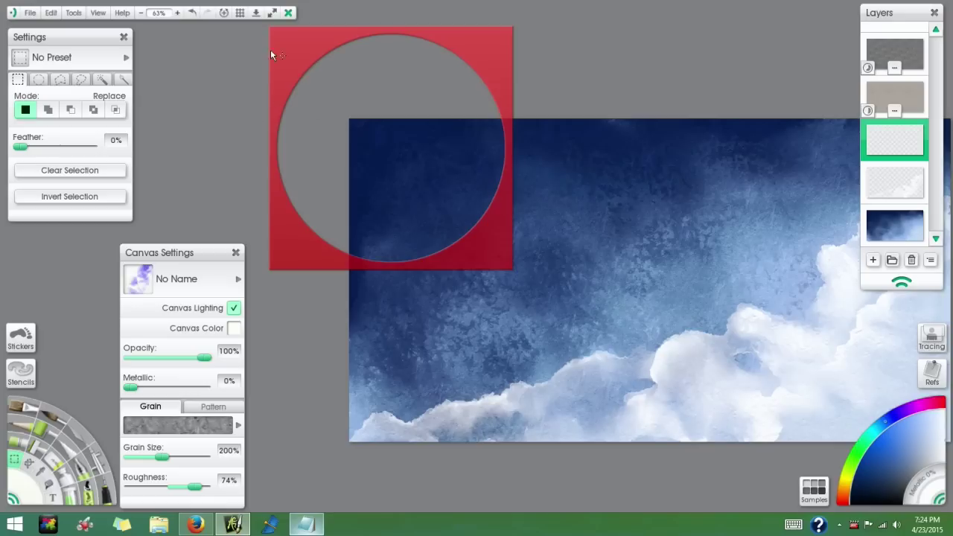
pyautogui.moveTo(270, 29); pyautogui.dragTo(510, 266)
pyautogui.moveTo(582, 171); pyautogui.dragTo(581, 239)
pyautogui.scroll(1, 571, 254)
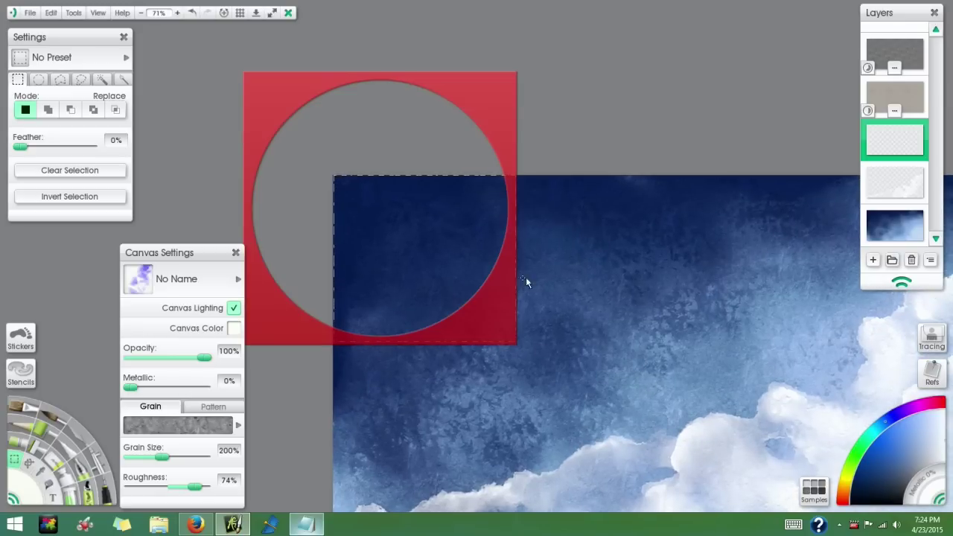
pyautogui.moveTo(526, 280); pyautogui.dragTo(422, 256)
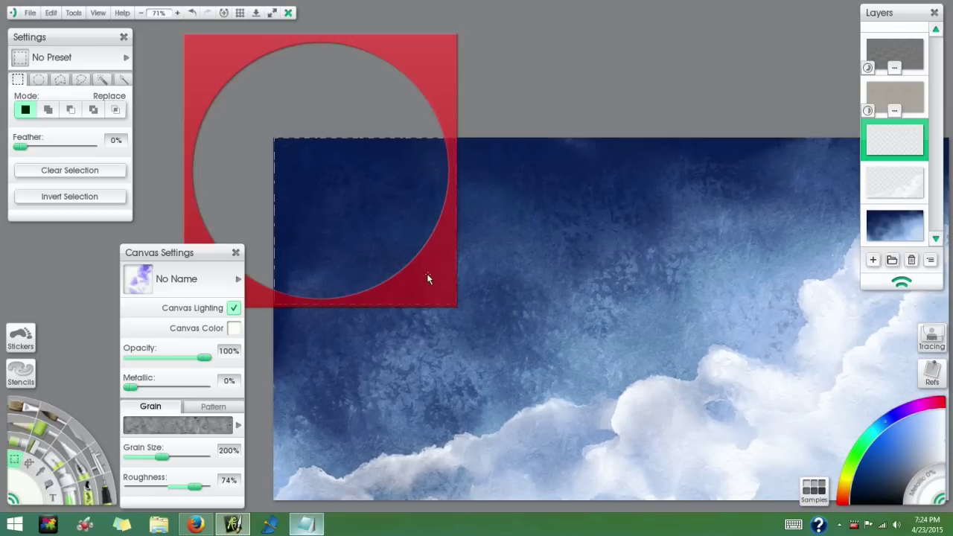
# - Undo the rectangular selection and switch to the watercolor brush with Thinners at 39%
pyautogui.hotkey('ctrl', 'z')
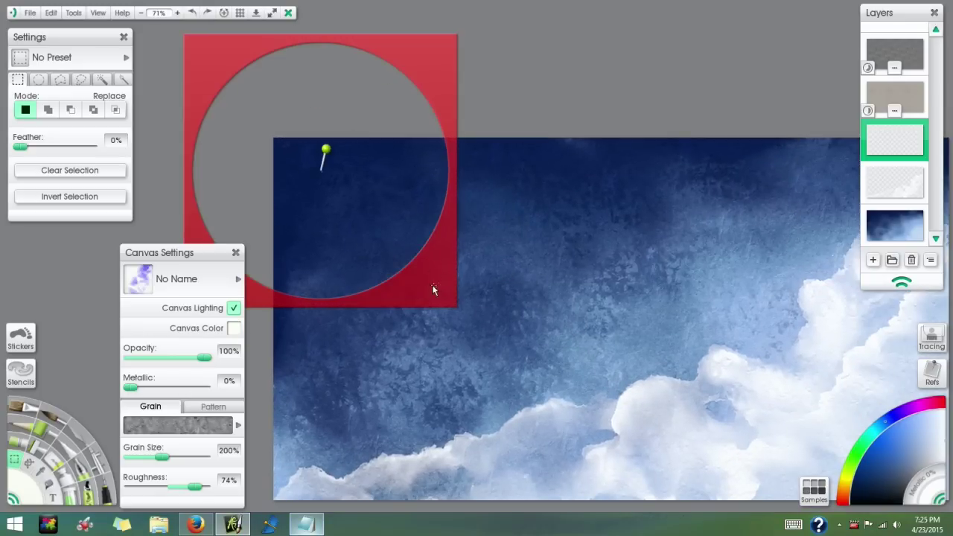
pyautogui.moveTo(425, 283); pyautogui.dragTo(457, 271)
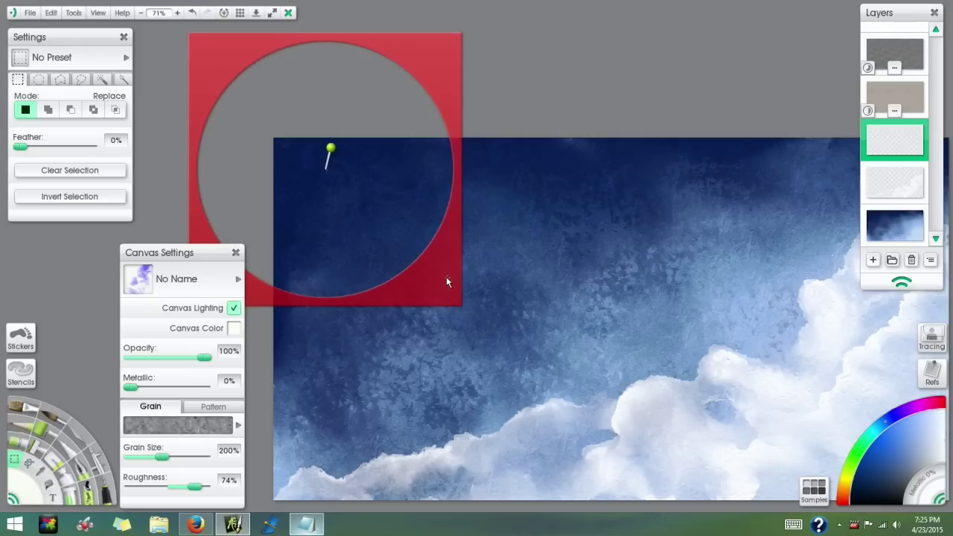
pyautogui.press('w')
pyautogui.moveTo(366, 231)
pyautogui.mouseDown()
pyautogui.moveTo(345, 221)
pyautogui.moveTo(429, 223)
pyautogui.mouseUp()
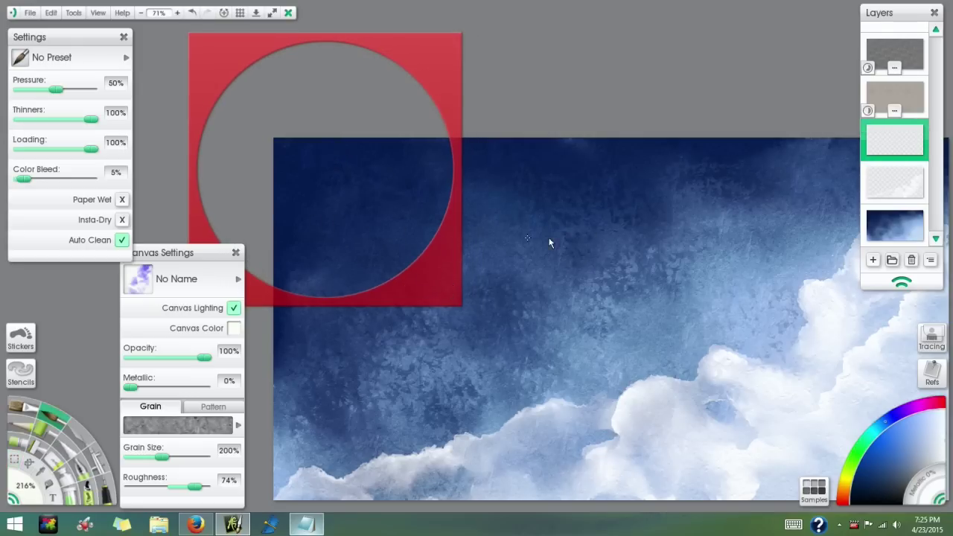
pyautogui.moveTo(369, 196); pyautogui.dragTo(423, 177)
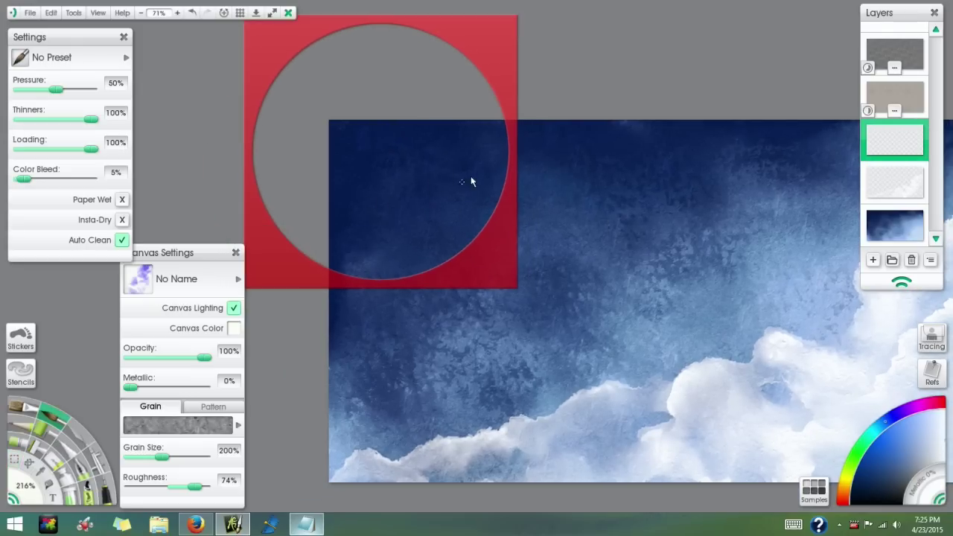
pyautogui.click(49, 119)
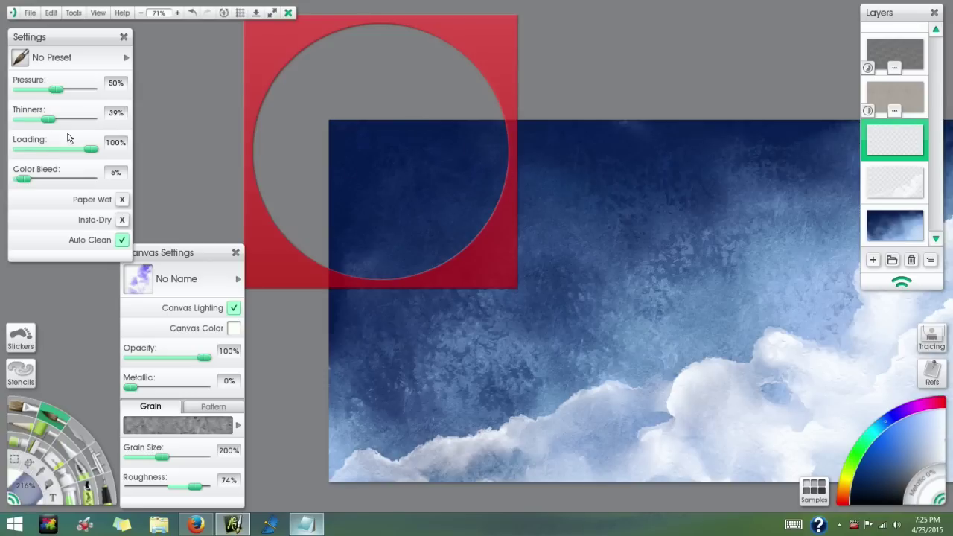
# - Try to paint the moon disc white through the circle stencil at 270% brush size without a selection
pyautogui.moveTo(469, 161)
pyautogui.mouseDown()
pyautogui.moveTo(482, 184)
pyautogui.moveTo(489, 161)
pyautogui.moveTo(508, 147)
pyautogui.moveTo(510, 176)
pyautogui.moveTo(505, 147)
pyautogui.moveTo(523, 186)
pyautogui.moveTo(534, 168)
pyautogui.moveTo(512, 151)
pyautogui.moveTo(548, 163)
pyautogui.moveTo(548, 150)
pyautogui.moveTo(526, 158)
pyautogui.moveTo(571, 154)
pyautogui.moveTo(432, 295)
pyautogui.moveTo(467, 244)
pyautogui.moveTo(378, 311)
pyautogui.moveTo(320, 292)
pyautogui.moveTo(359, 295)
pyautogui.moveTo(344, 224)
pyautogui.moveTo(327, 211)
pyautogui.moveTo(323, 186)
pyautogui.moveTo(385, 198)
pyautogui.moveTo(438, 225)
pyautogui.moveTo(428, 260)
pyautogui.mouseUp()
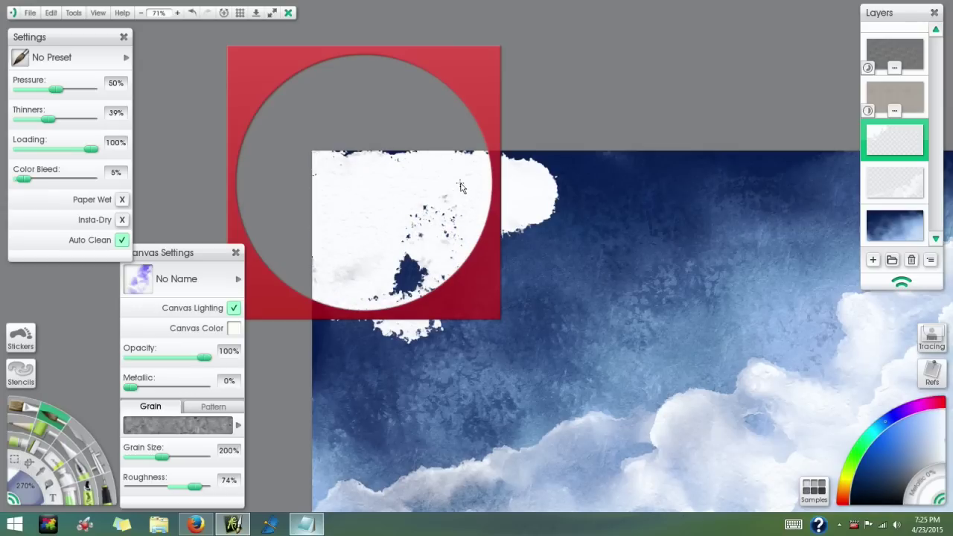
pyautogui.hotkey('ctrl', 'z')
pyautogui.hotkey('ctrl', 'z')
# - Try to paint the white disc again after switching the circle stencil to Ruler Mode
pyautogui.rightClick(480, 100)
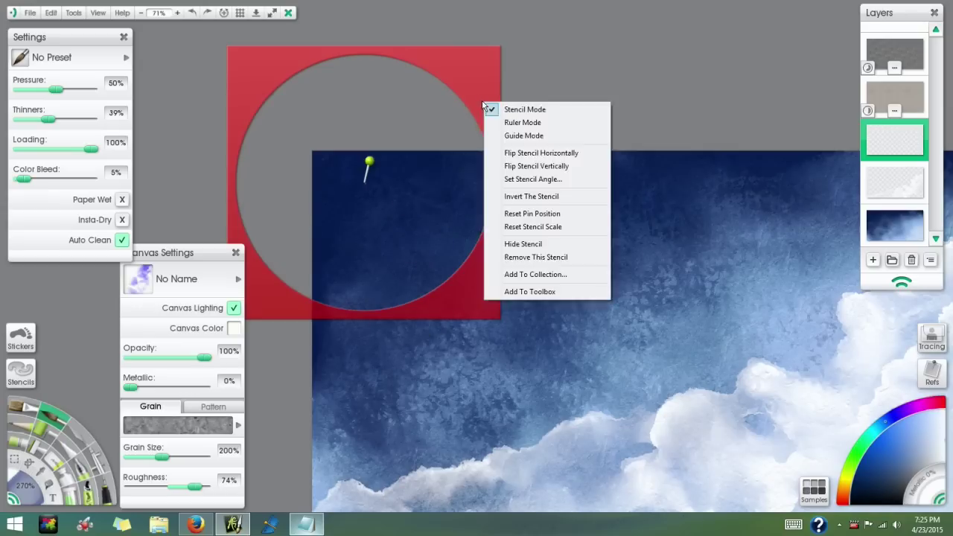
pyautogui.click(512, 123)
pyautogui.moveTo(493, 178)
pyautogui.mouseDown()
pyautogui.moveTo(498, 242)
pyautogui.moveTo(485, 313)
pyautogui.moveTo(421, 383)
pyautogui.moveTo(353, 390)
pyautogui.moveTo(300, 357)
pyautogui.moveTo(314, 198)
pyautogui.moveTo(432, 261)
pyautogui.moveTo(397, 192)
pyautogui.moveTo(412, 232)
pyautogui.moveTo(506, 193)
pyautogui.moveTo(488, 212)
pyautogui.mouseUp()
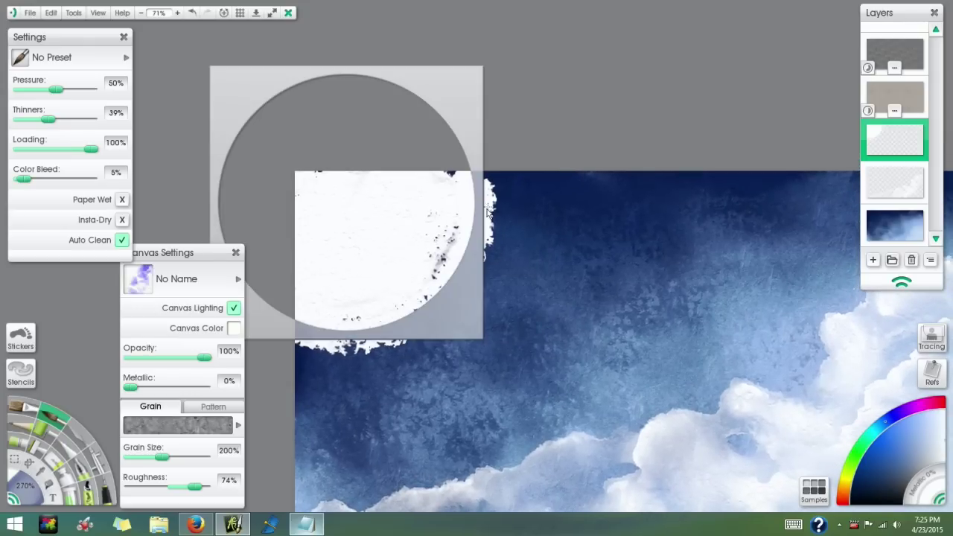
pyautogui.hotkey('ctrl', 'z')
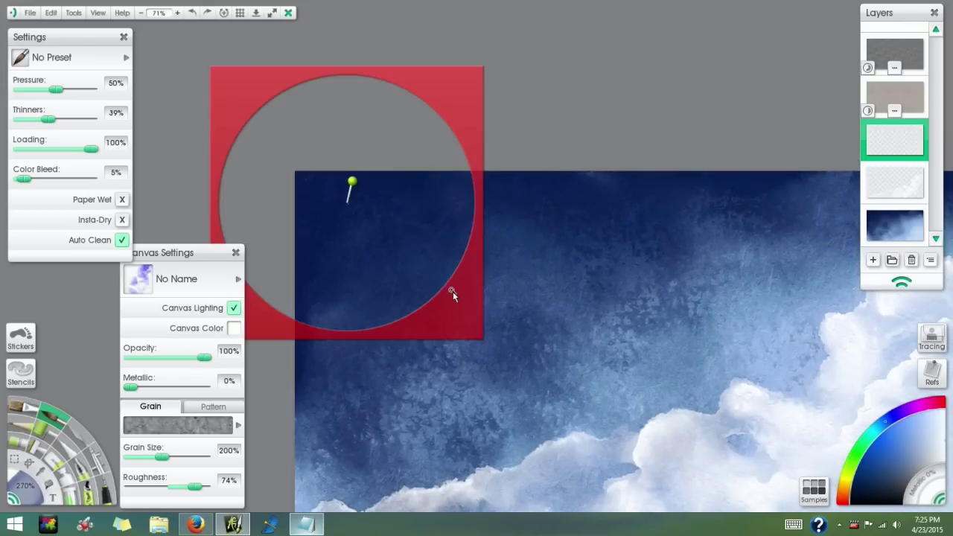
# - Select the canvas corner under the circle stencil with the Rectangle selection tool in Replace mode at 0% Feather
pyautogui.press('s')
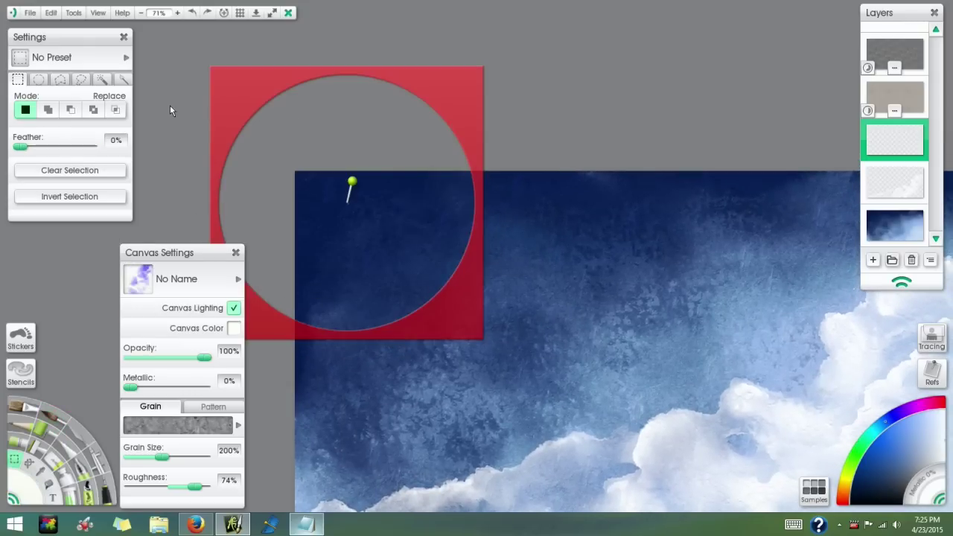
pyautogui.moveTo(492, 132); pyautogui.dragTo(528, 125)
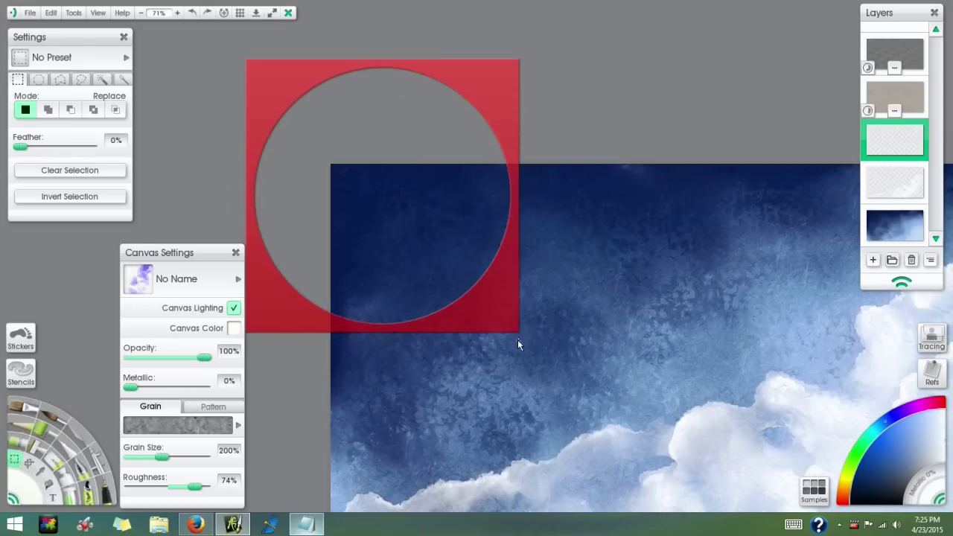
pyautogui.moveTo(516, 330); pyautogui.dragTo(180, 90)
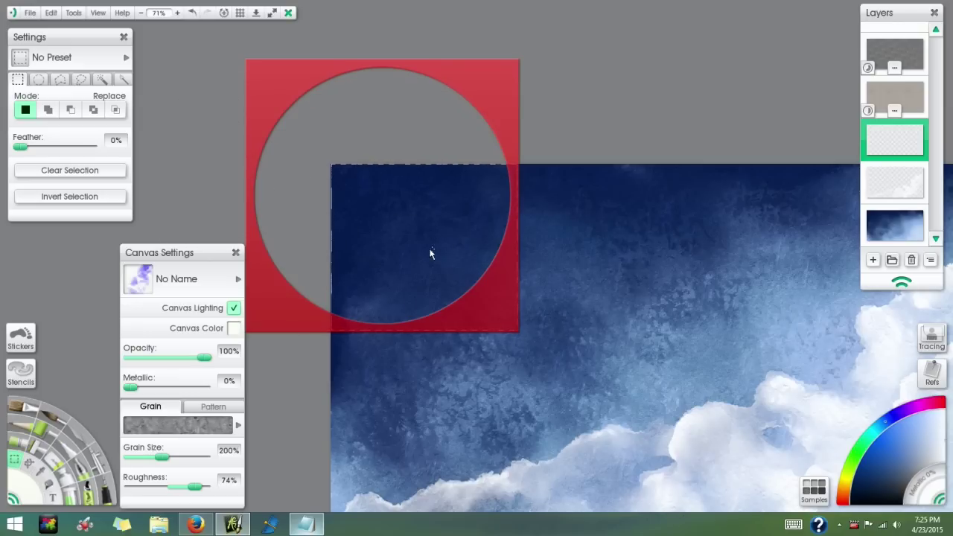
pyautogui.click(39, 80)
pyautogui.moveTo(396, 254); pyautogui.dragTo(410, 259)
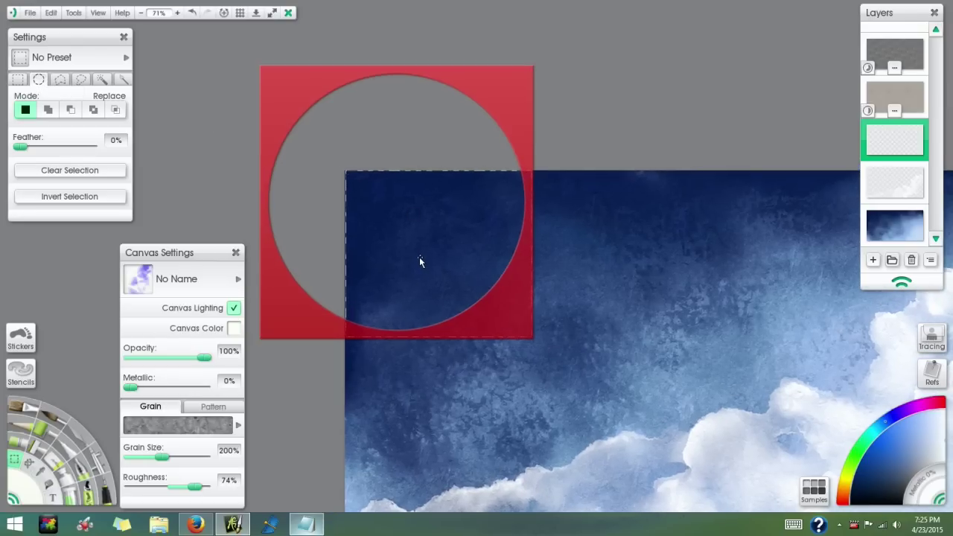
pyautogui.moveTo(423, 260); pyautogui.dragTo(411, 254)
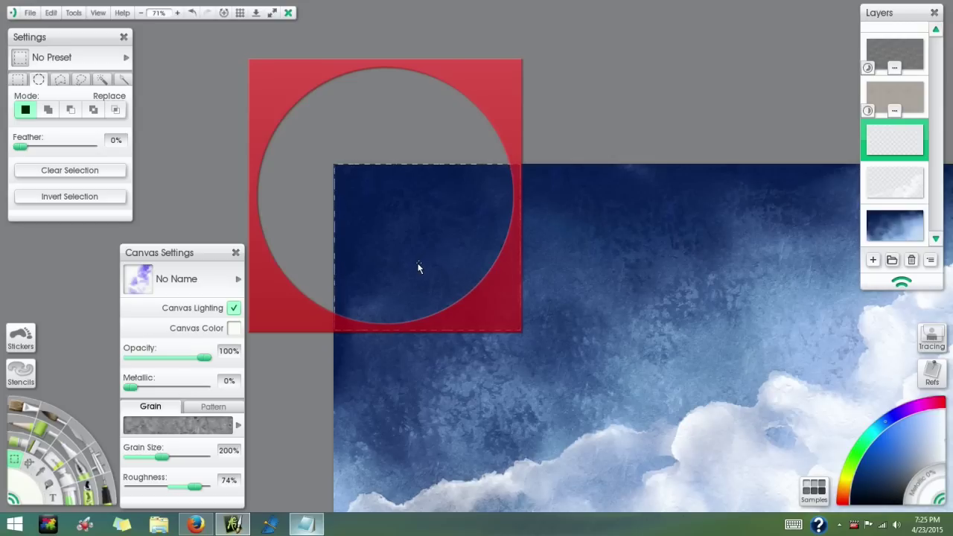
# - Fill the circle inside the selection with white watercolor at 39% Thinners, lowering the canvas Roughness to 27%
pyautogui.press('o')
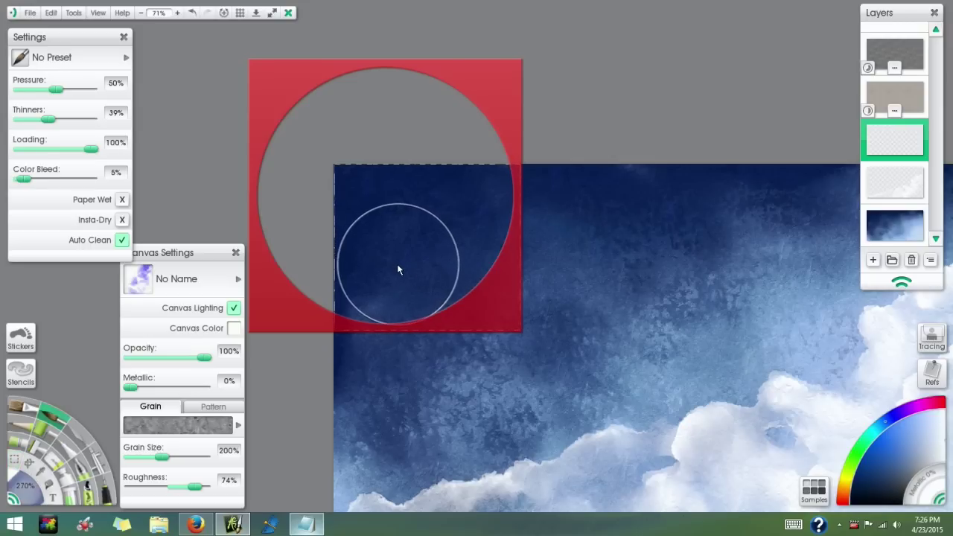
pyautogui.moveTo(419, 247); pyautogui.dragTo(379, 216)
pyautogui.moveTo(324, 174)
pyautogui.mouseDown()
pyautogui.moveTo(298, 143)
pyautogui.moveTo(309, 168)
pyautogui.moveTo(366, 176)
pyautogui.moveTo(344, 181)
pyautogui.moveTo(306, 260)
pyautogui.moveTo(393, 125)
pyautogui.moveTo(475, 173)
pyautogui.moveTo(482, 126)
pyautogui.moveTo(374, 293)
pyautogui.moveTo(416, 271)
pyautogui.moveTo(460, 209)
pyautogui.moveTo(424, 208)
pyautogui.moveTo(372, 244)
pyautogui.moveTo(436, 189)
pyautogui.mouseUp()
pyautogui.click(179, 487)
pyautogui.moveTo(555, 199); pyautogui.dragTo(530, 242)
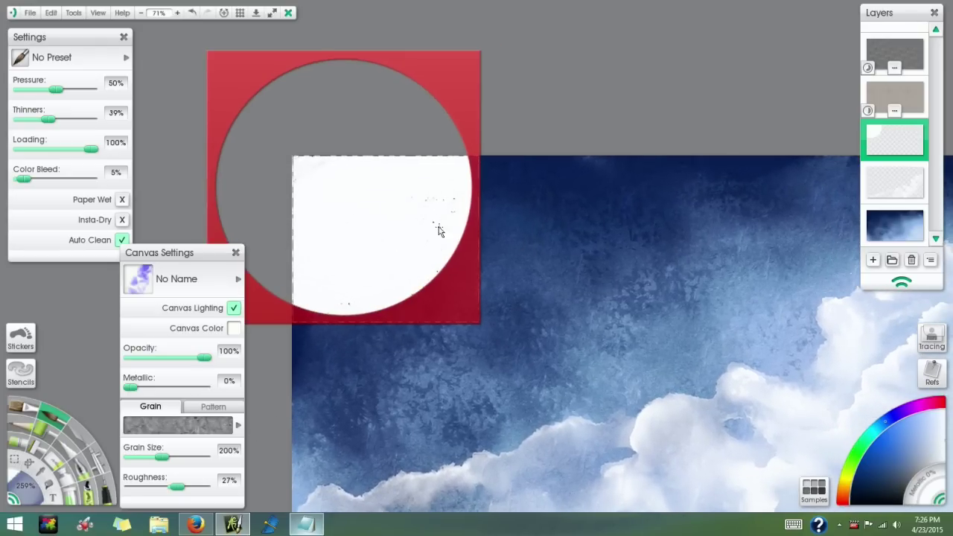
pyautogui.scroll(2, 439, 231)
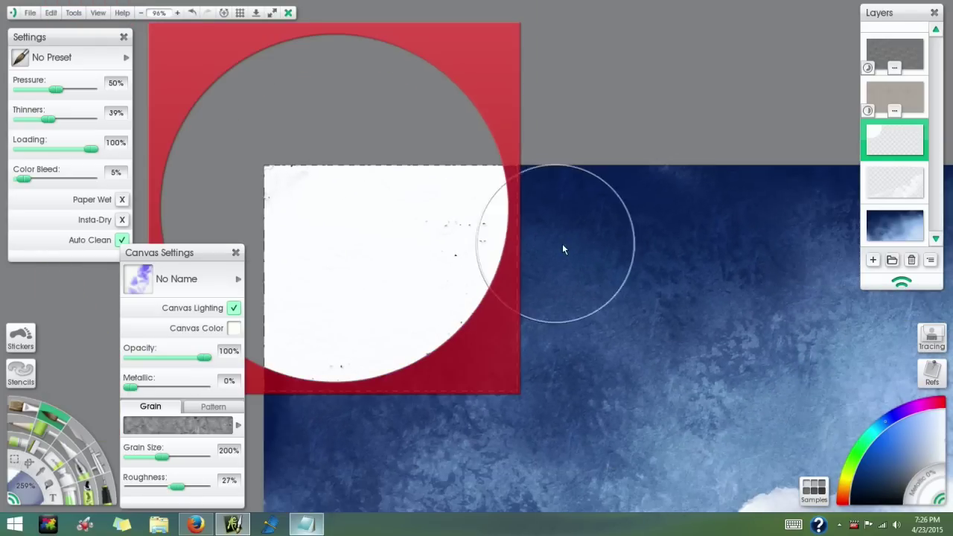
pyautogui.scroll(-2, 562, 243)
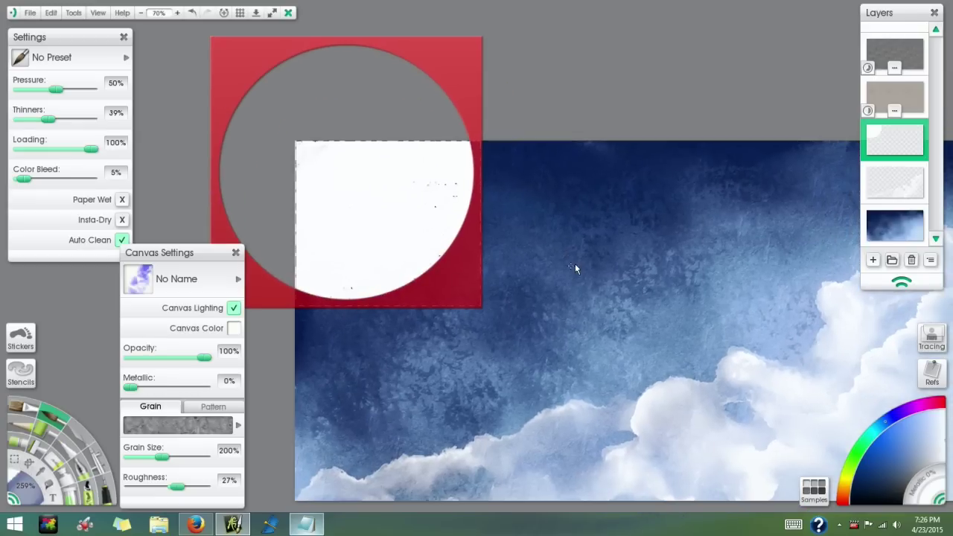
# - Edit the moon layer's texture so that it uses the canvas texture
pyautogui.rightClick(889, 141)
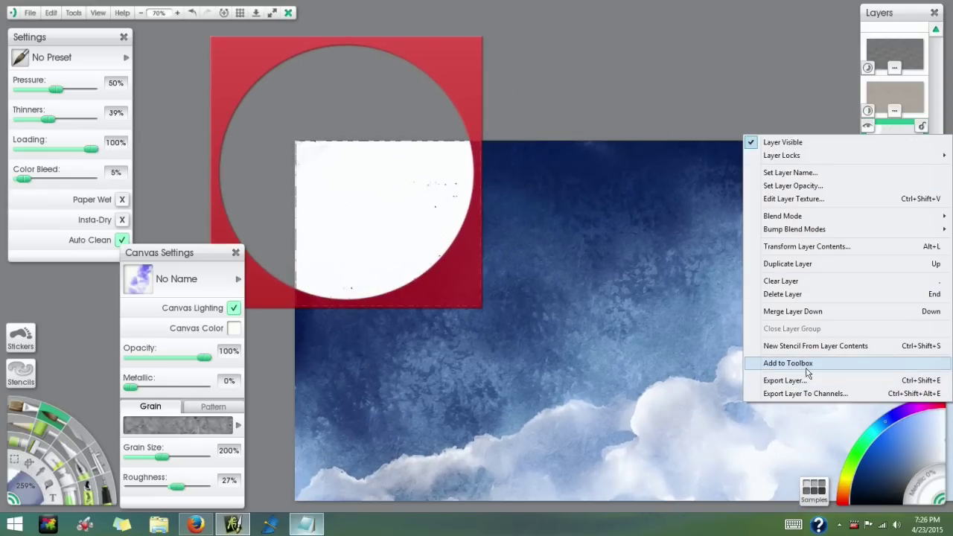
pyautogui.click(805, 201)
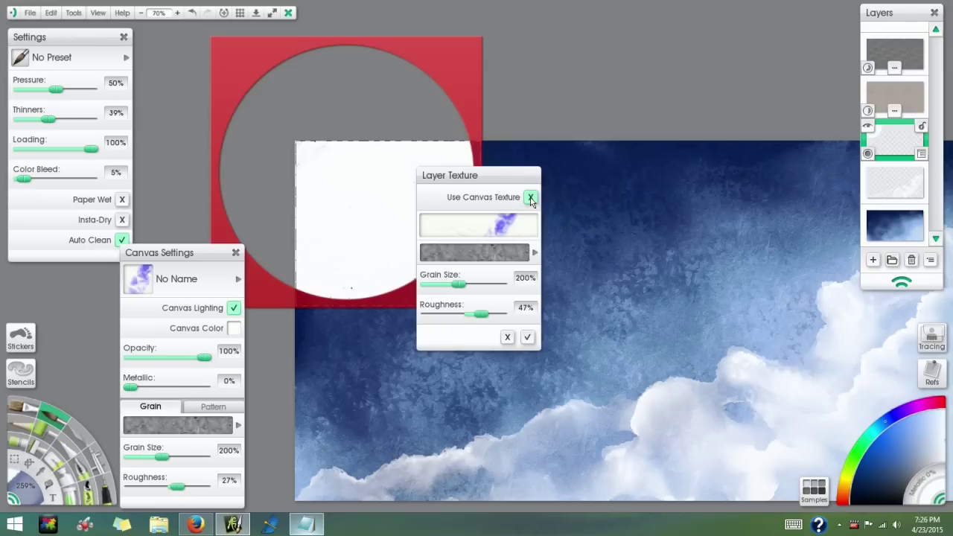
pyautogui.click(530, 198)
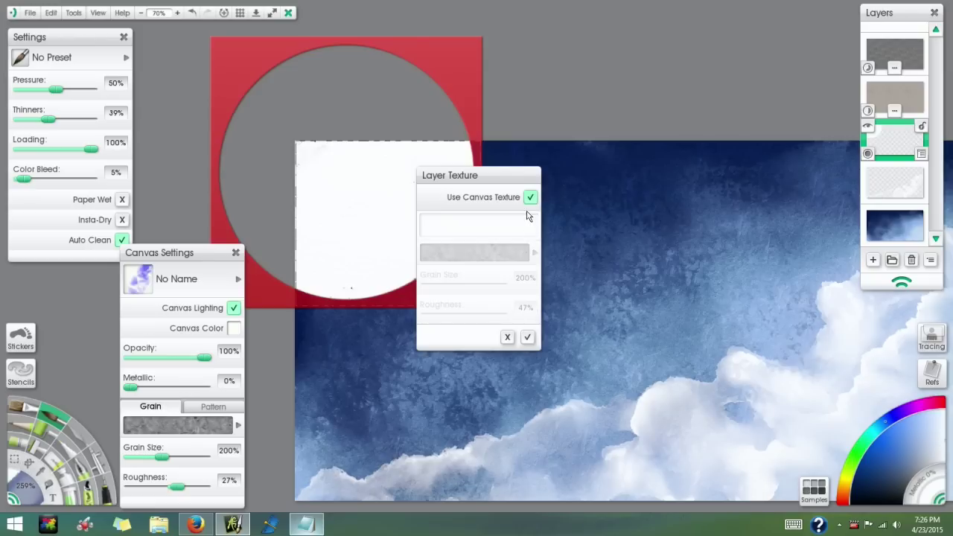
pyautogui.click(527, 338)
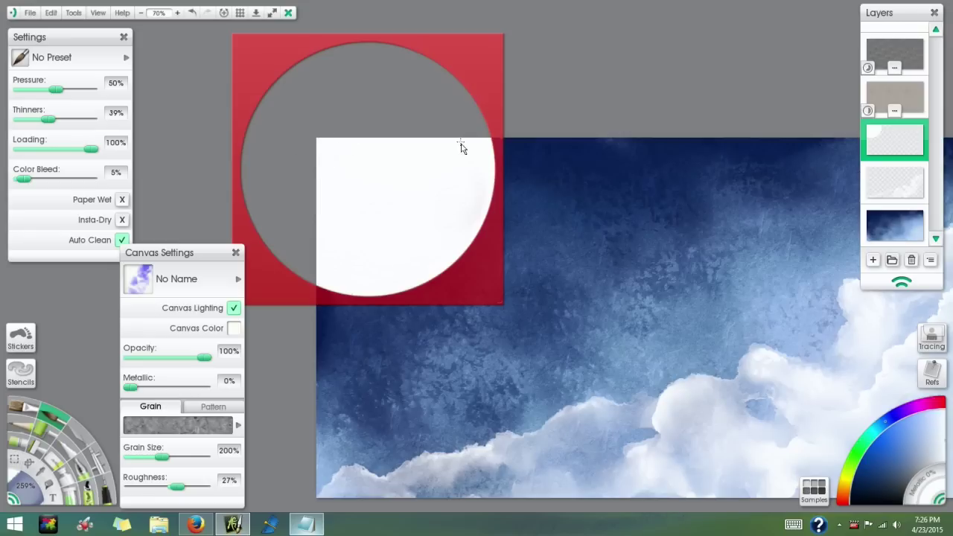
pyautogui.moveTo(920, 151)
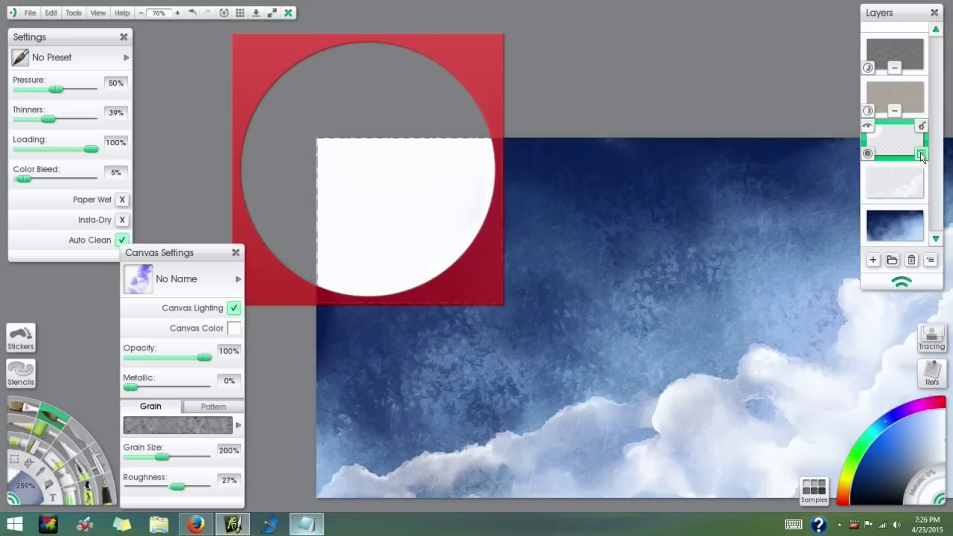
pyautogui.moveTo(595, 355); pyautogui.dragTo(558, 365)
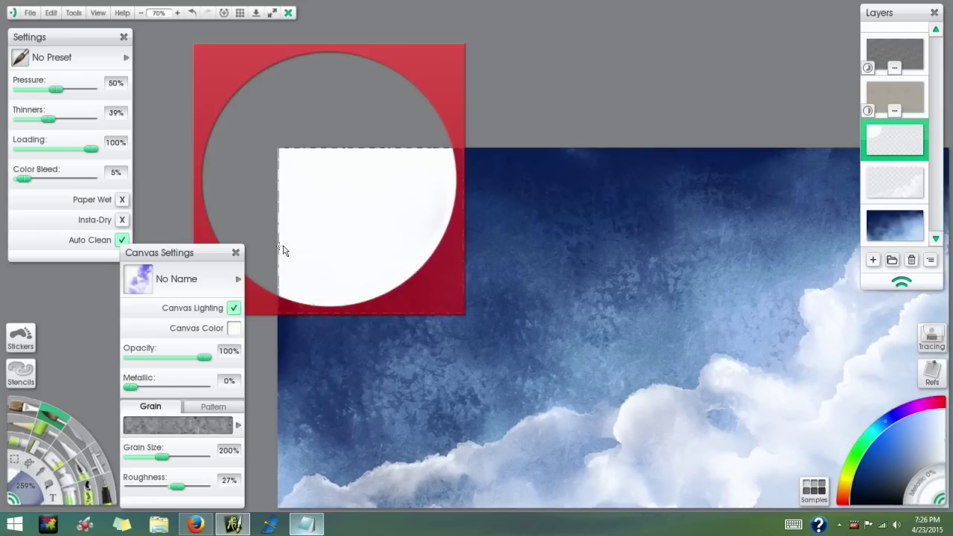
# - Brush mottled grey texture over the white moon at 87% Thinners and 55% canvas Roughness
pyautogui.moveTo(49, 120); pyautogui.dragTo(81, 124)
pyautogui.moveTo(179, 490); pyautogui.dragTo(196, 488)
pyautogui.moveTo(358, 224)
pyautogui.mouseDown()
pyautogui.moveTo(336, 235)
pyautogui.moveTo(317, 197)
pyautogui.moveTo(310, 275)
pyautogui.moveTo(363, 278)
pyautogui.moveTo(394, 232)
pyautogui.moveTo(408, 195)
pyautogui.mouseUp()
pyautogui.moveTo(193, 488); pyautogui.dragTo(187, 489)
pyautogui.moveTo(376, 216)
pyautogui.mouseDown()
pyautogui.moveTo(347, 240)
pyautogui.moveTo(310, 242)
pyautogui.moveTo(297, 228)
pyautogui.moveTo(312, 184)
pyautogui.moveTo(340, 170)
pyautogui.moveTo(356, 179)
pyautogui.moveTo(393, 157)
pyautogui.moveTo(421, 217)
pyautogui.moveTo(411, 256)
pyautogui.moveTo(426, 236)
pyautogui.moveTo(419, 169)
pyautogui.moveTo(424, 219)
pyautogui.moveTo(413, 262)
pyautogui.moveTo(442, 200)
pyautogui.moveTo(439, 182)
pyautogui.moveTo(451, 173)
pyautogui.moveTo(443, 199)
pyautogui.moveTo(460, 203)
pyautogui.moveTo(441, 177)
pyautogui.moveTo(438, 214)
pyautogui.moveTo(392, 272)
pyautogui.moveTo(334, 301)
pyautogui.moveTo(289, 301)
pyautogui.mouseUp()
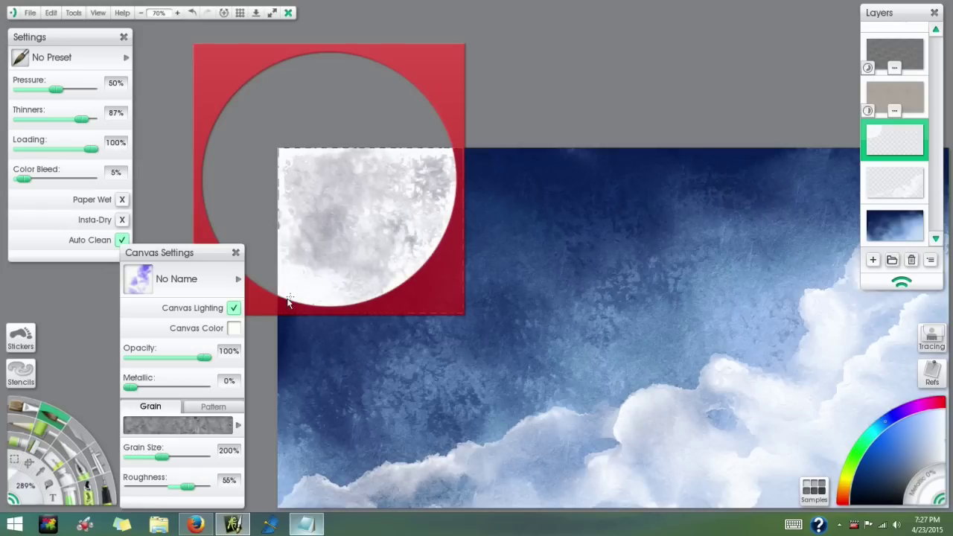
pyautogui.moveTo(332, 271); pyautogui.dragTo(260, 272)
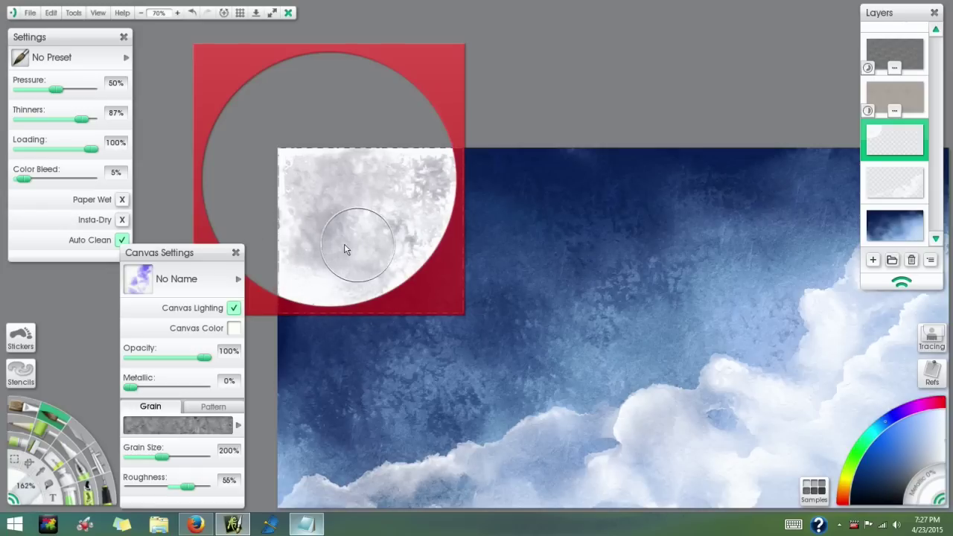
# - Dab dark grey crater spots on the moon at 100% Thinners and 42% Roughness, enlarging the brush to 236%
pyautogui.click(92, 119)
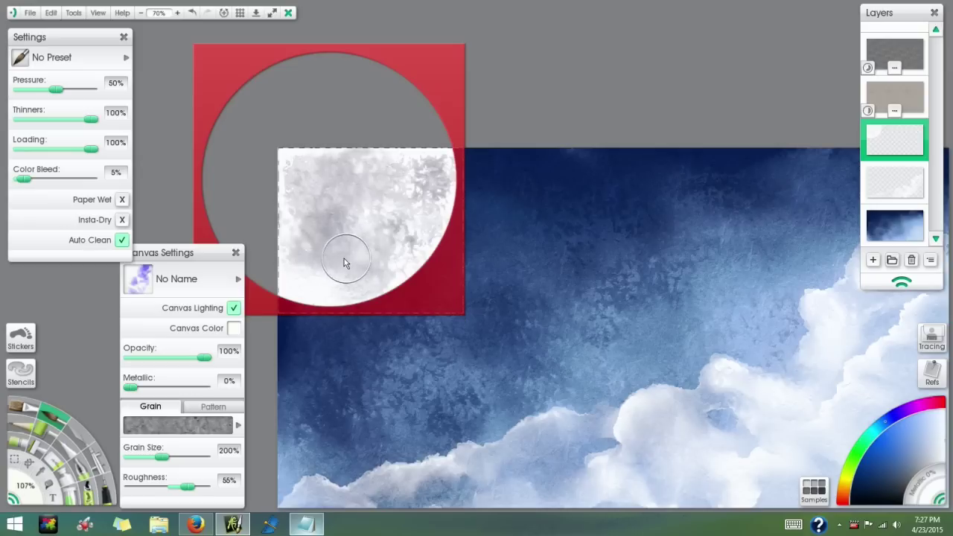
pyautogui.moveTo(188, 487); pyautogui.dragTo(179, 488)
pyautogui.moveTo(398, 212); pyautogui.dragTo(404, 204)
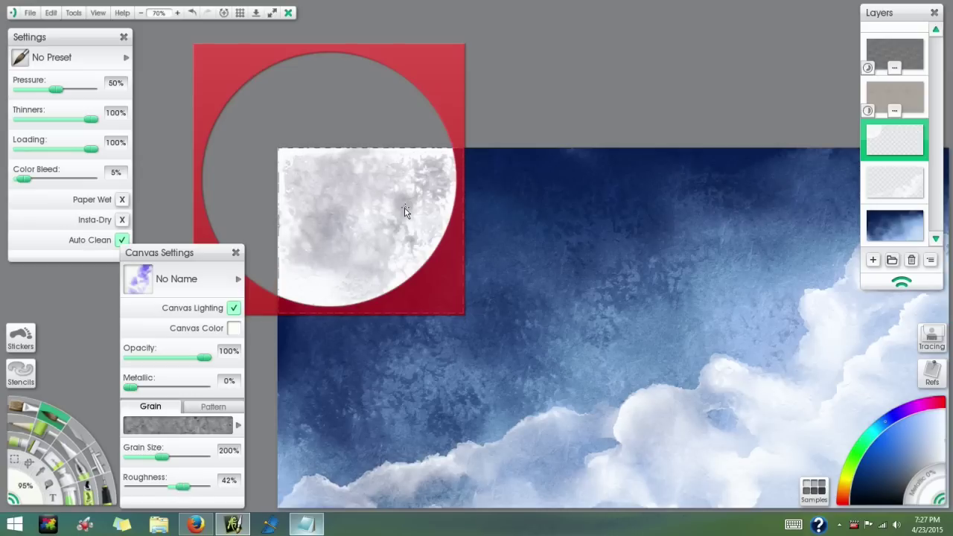
pyautogui.press(']')
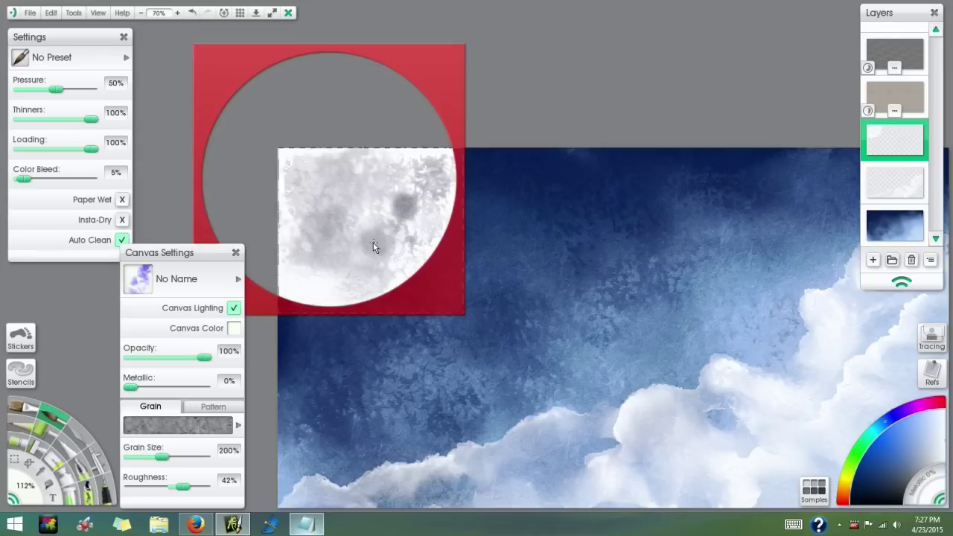
pyautogui.moveTo(374, 243); pyautogui.dragTo(377, 241)
pyautogui.press(']')
pyautogui.press(']')
pyautogui.press(']')
pyautogui.press(']')
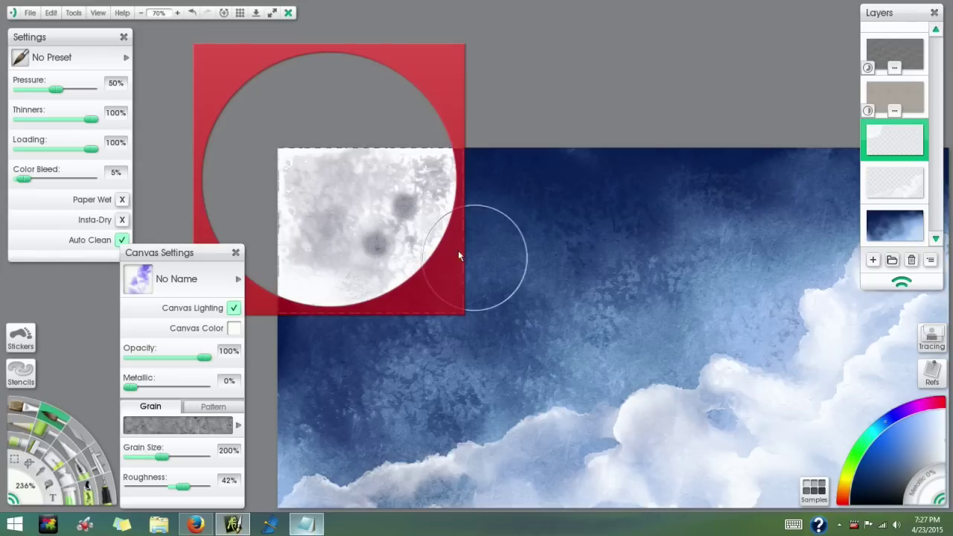
pyautogui.click(374, 247)
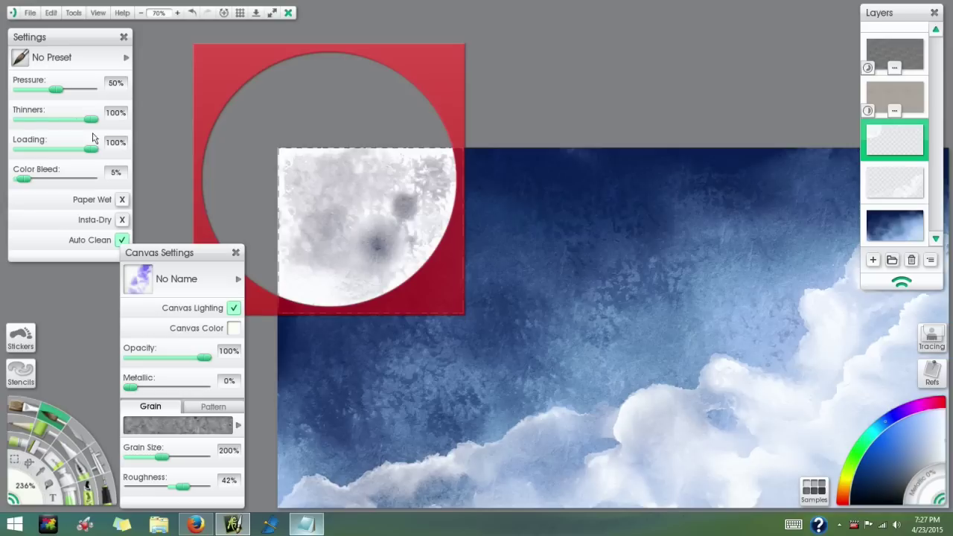
# - Break up and lighten the dark crater spots with textured strokes at 66% Thinners
pyautogui.moveTo(91, 120); pyautogui.dragTo(67, 119)
pyautogui.moveTo(362, 252)
pyautogui.mouseDown()
pyautogui.moveTo(375, 241)
pyautogui.moveTo(358, 281)
pyautogui.mouseUp()
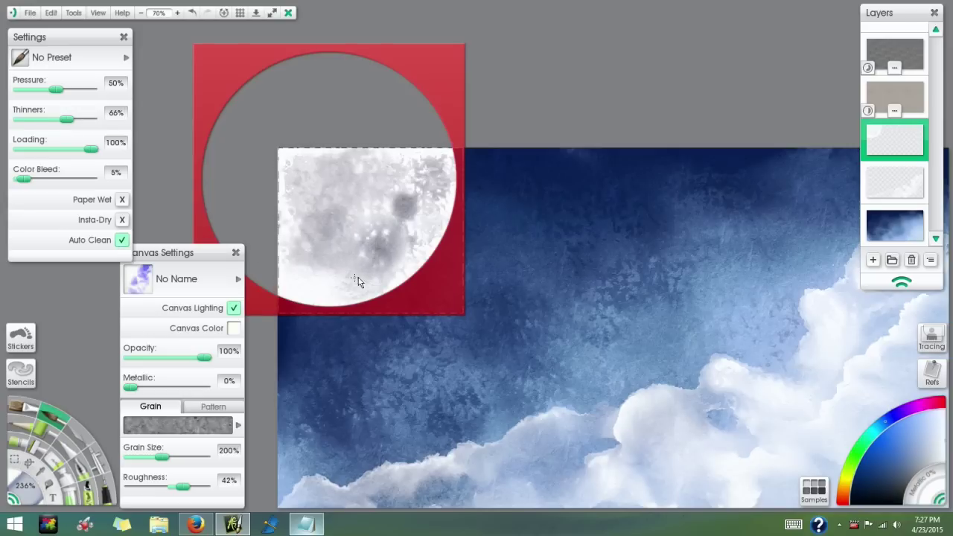
pyautogui.moveTo(438, 213); pyautogui.dragTo(347, 228)
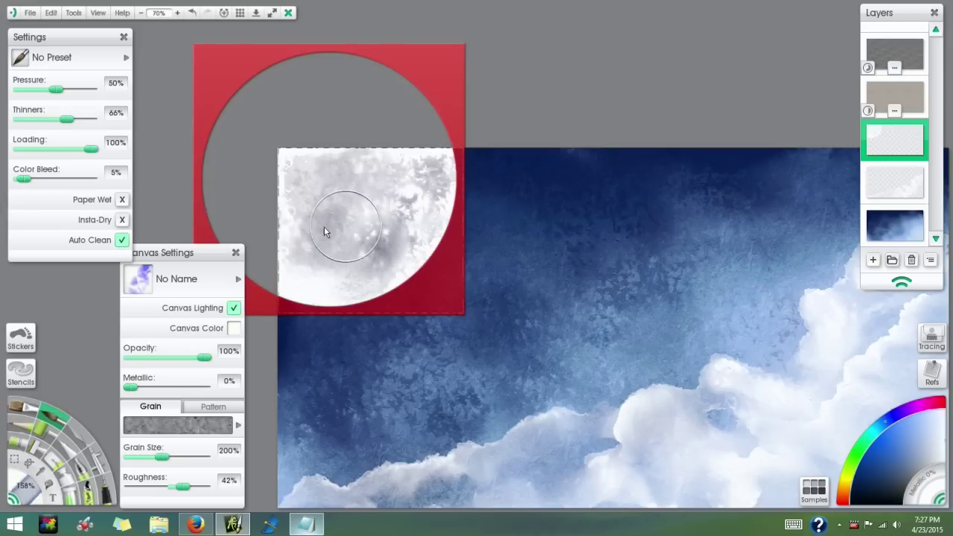
# - Darken the moon's right-hand crater and shade its left part grey at 100% Thinners with a brush up to 346%
pyautogui.moveTo(49, 119); pyautogui.dragTo(98, 120)
pyautogui.moveTo(409, 209)
pyautogui.mouseDown()
pyautogui.moveTo(402, 203)
pyautogui.moveTo(407, 210)
pyautogui.moveTo(378, 240)
pyautogui.moveTo(335, 216)
pyautogui.moveTo(452, 253)
pyautogui.moveTo(476, 249)
pyautogui.mouseUp()
pyautogui.moveTo(308, 202)
pyautogui.mouseDown()
pyautogui.moveTo(312, 230)
pyautogui.moveTo(278, 213)
pyautogui.moveTo(257, 225)
pyautogui.moveTo(285, 195)
pyautogui.moveTo(260, 239)
pyautogui.mouseUp()
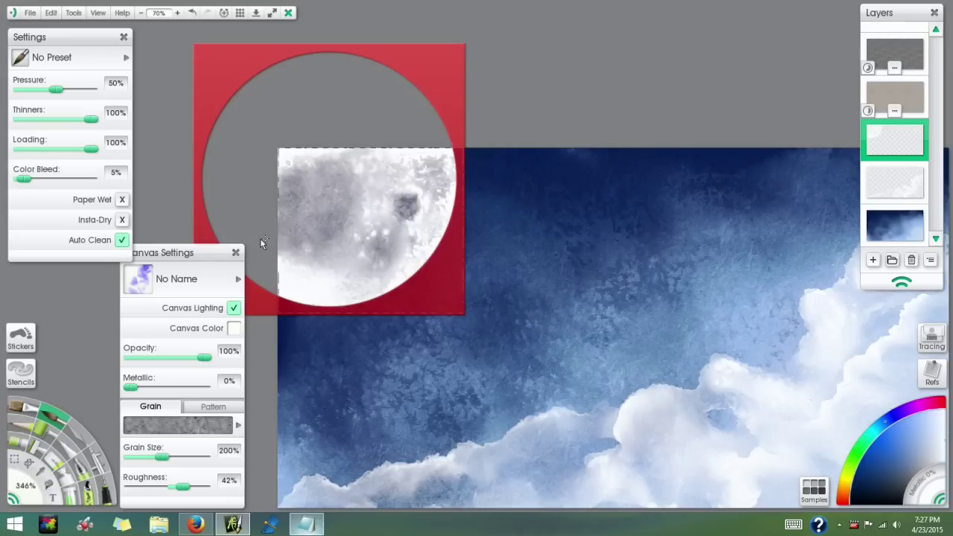
pyautogui.scroll(-3, 563, 307)
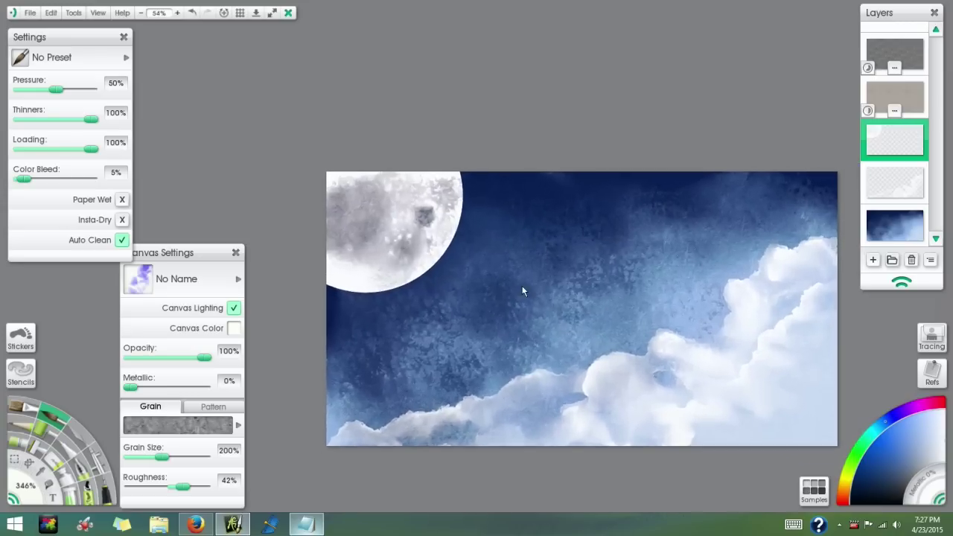
pyautogui.press('h')
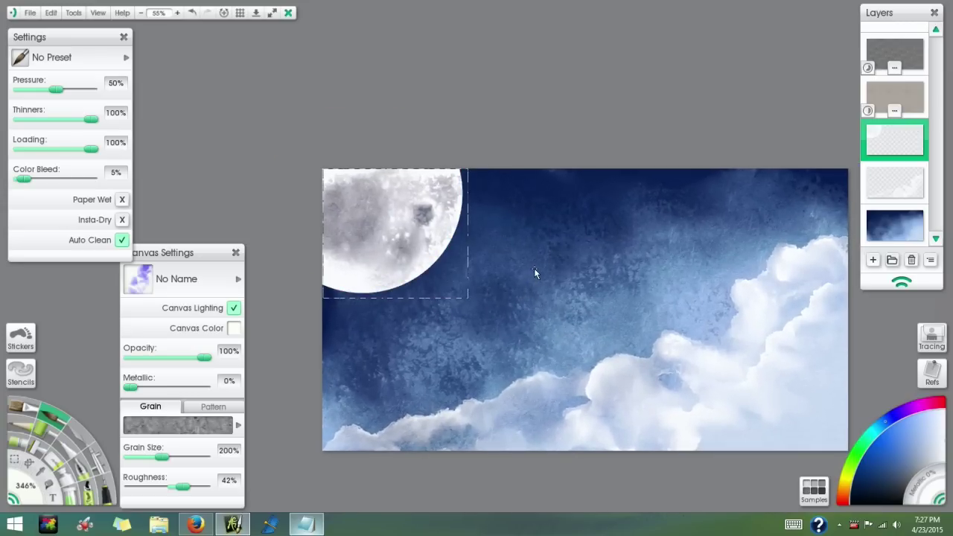
pyautogui.scroll(4, 535, 314)
pyautogui.scroll(-2, 575, 265)
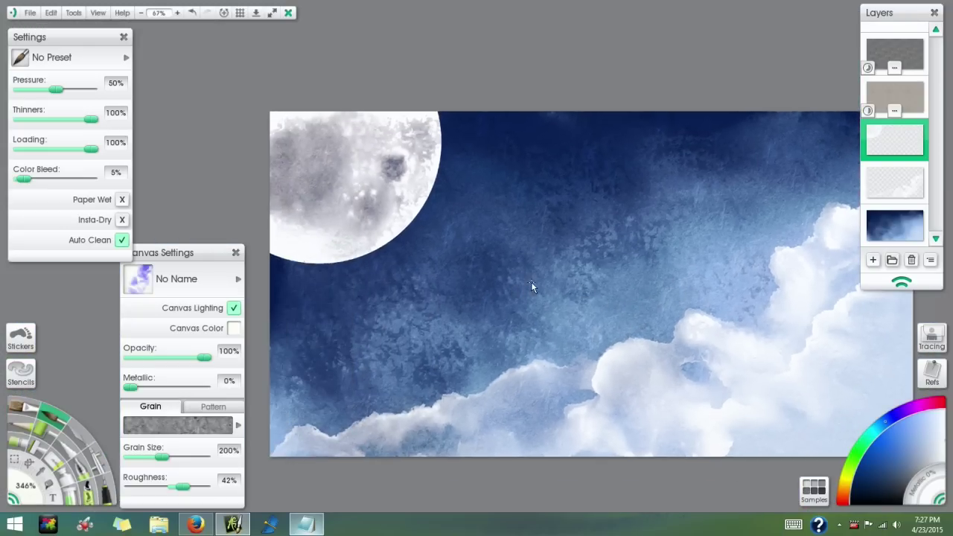
pyautogui.hotkey('ctrl', 'z')
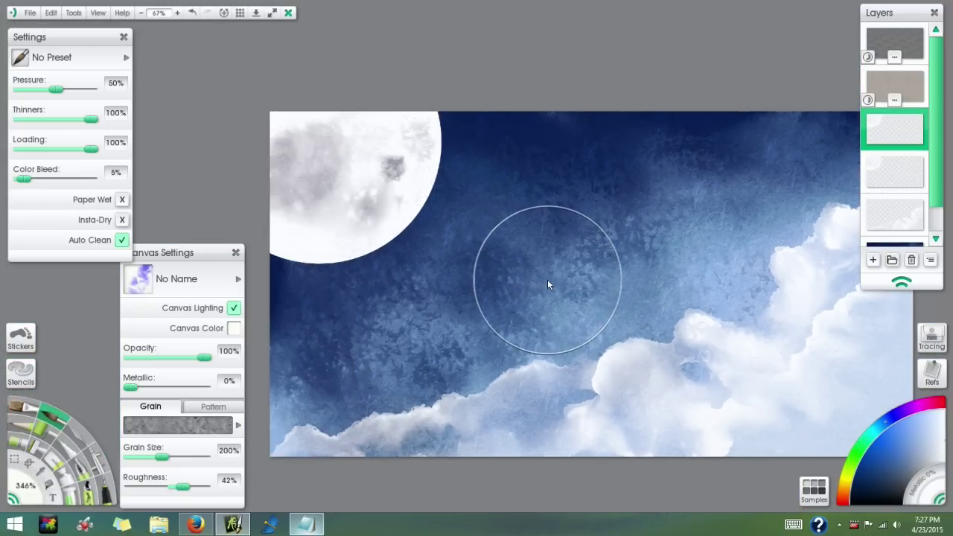
pyautogui.click(888, 170)
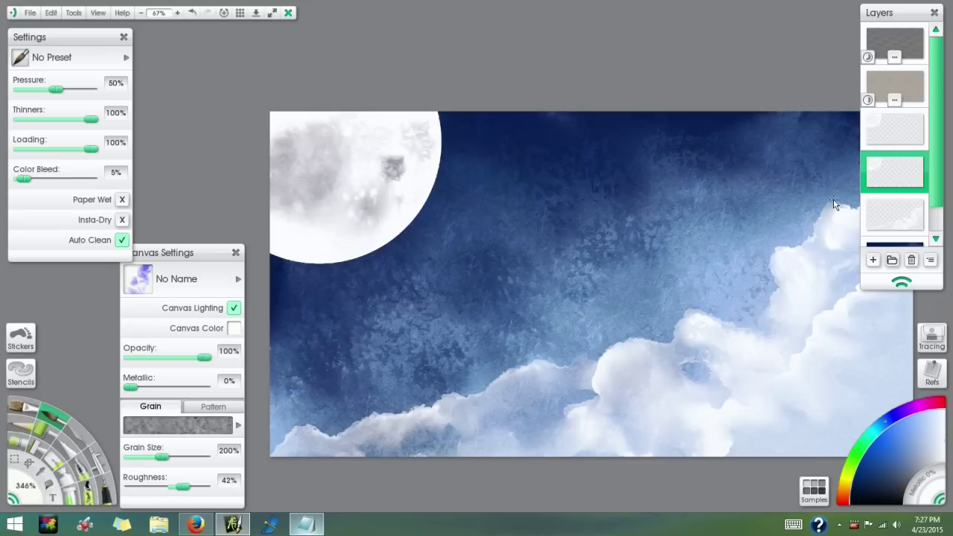
pyautogui.hotkey('ctrl', 'z')
pyautogui.moveTo(884, 153)
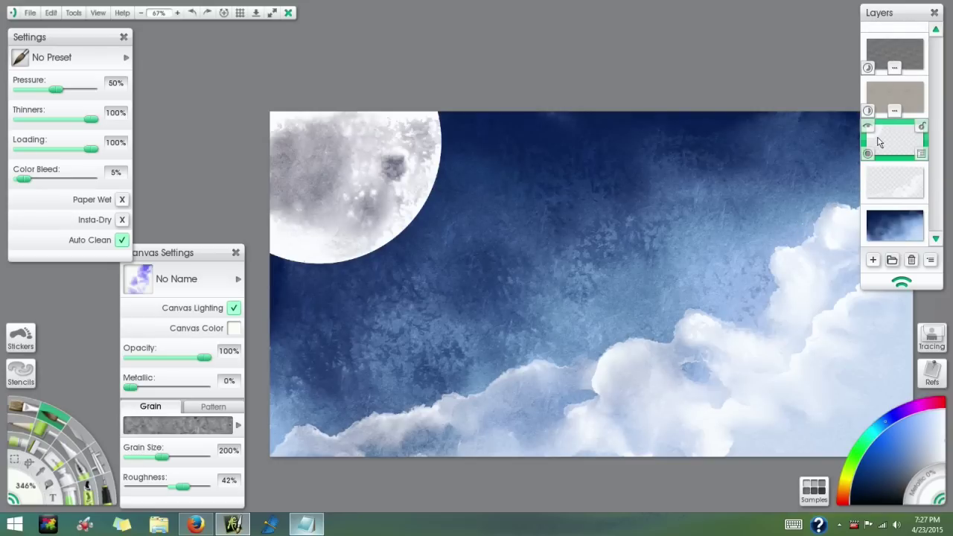
# - Duplicate the moon layer and blur the lower copy with a radius of 85.3 px to create a glow
pyautogui.click(921, 154)
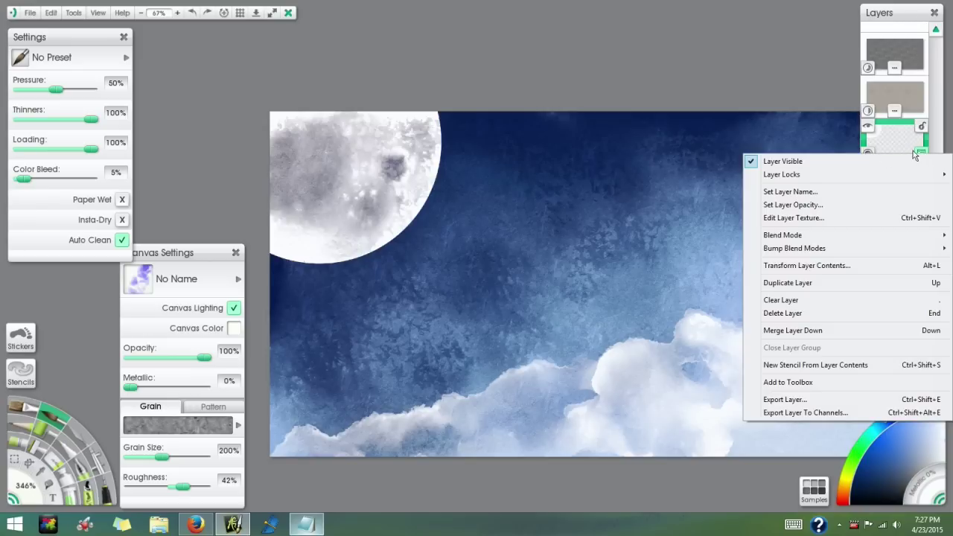
pyautogui.click(816, 287)
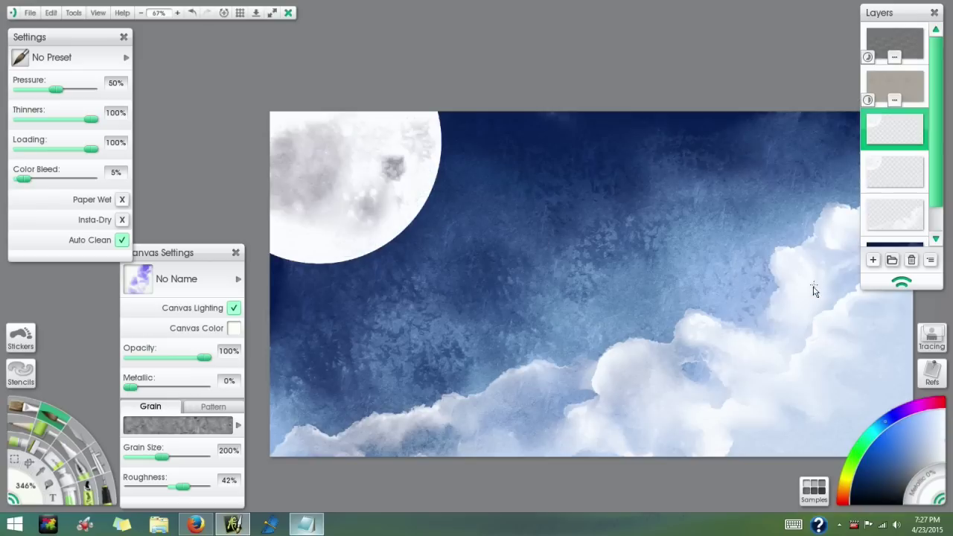
pyautogui.click(886, 173)
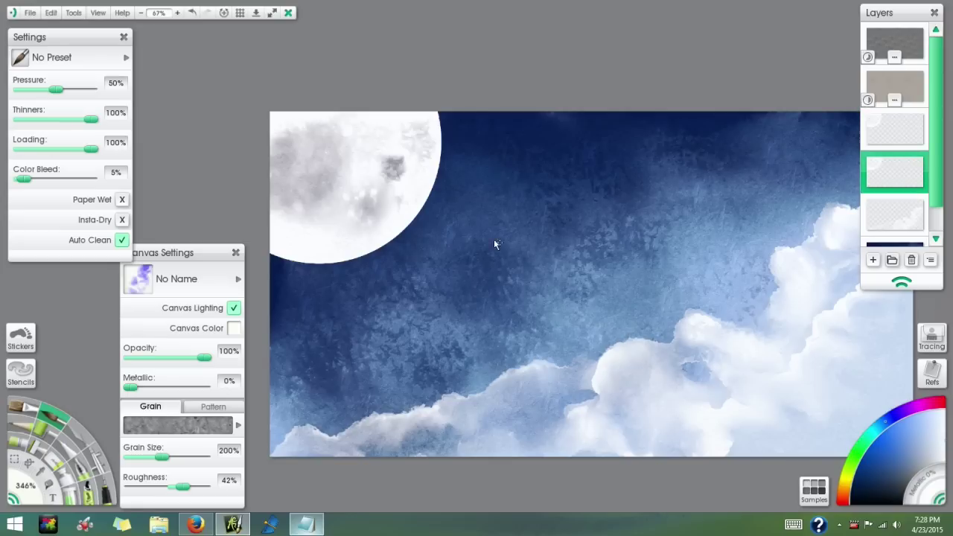
pyautogui.click(50, 13)
pyautogui.click(103, 264)
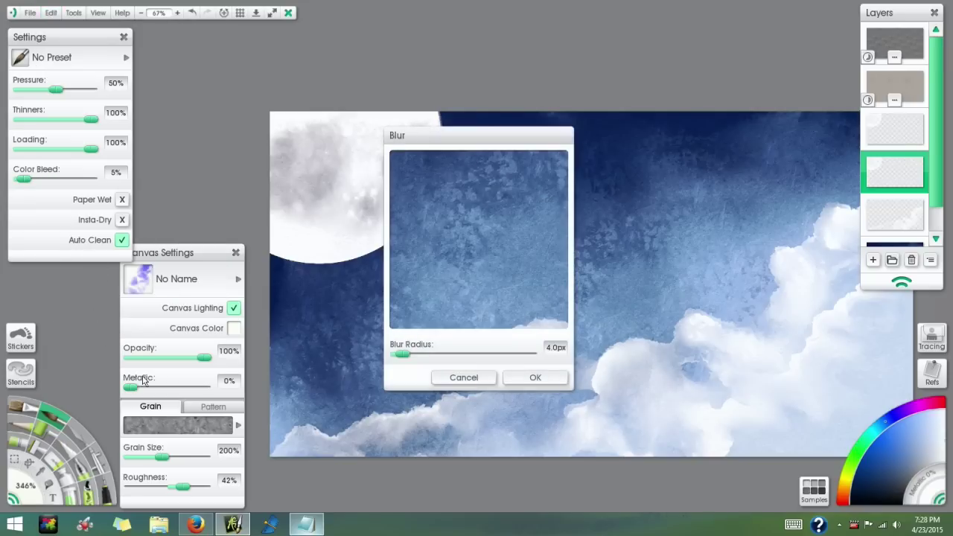
pyautogui.moveTo(402, 358); pyautogui.dragTo(511, 355)
pyautogui.moveTo(470, 135); pyautogui.dragTo(628, 157)
pyautogui.moveTo(565, 216); pyautogui.dragTo(653, 283)
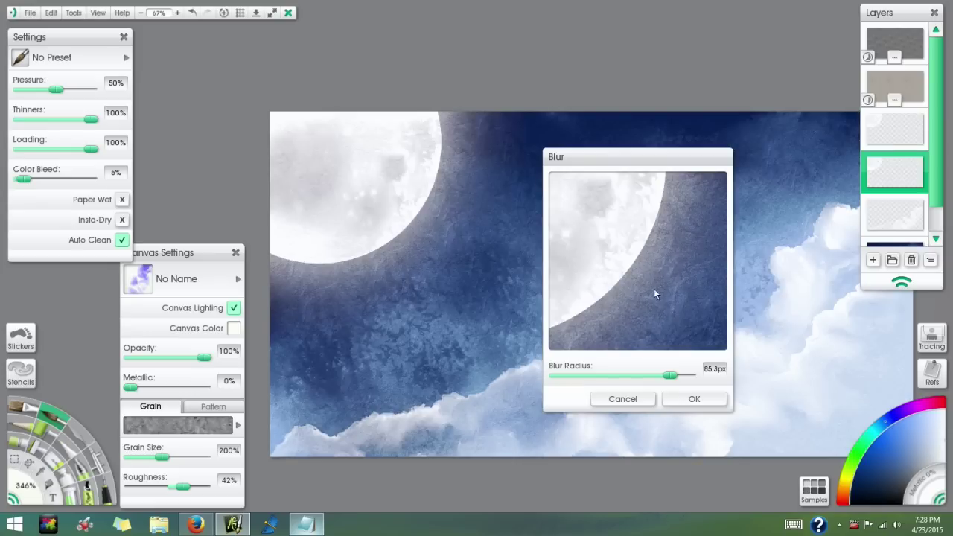
pyautogui.click(697, 400)
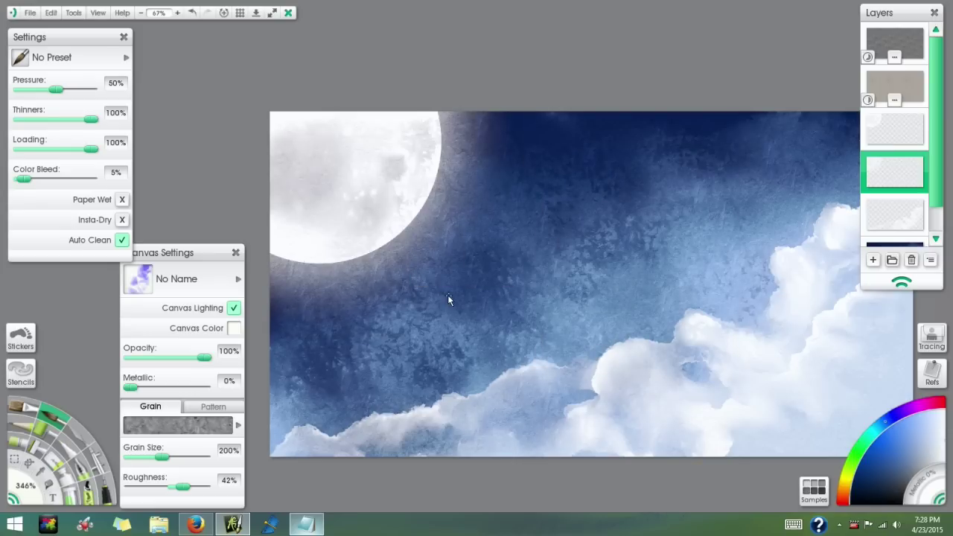
# - Select the contents of the sharp moon layer, remove that area from the blurred glow layer beneath, and deselect
pyautogui.click(888, 128)
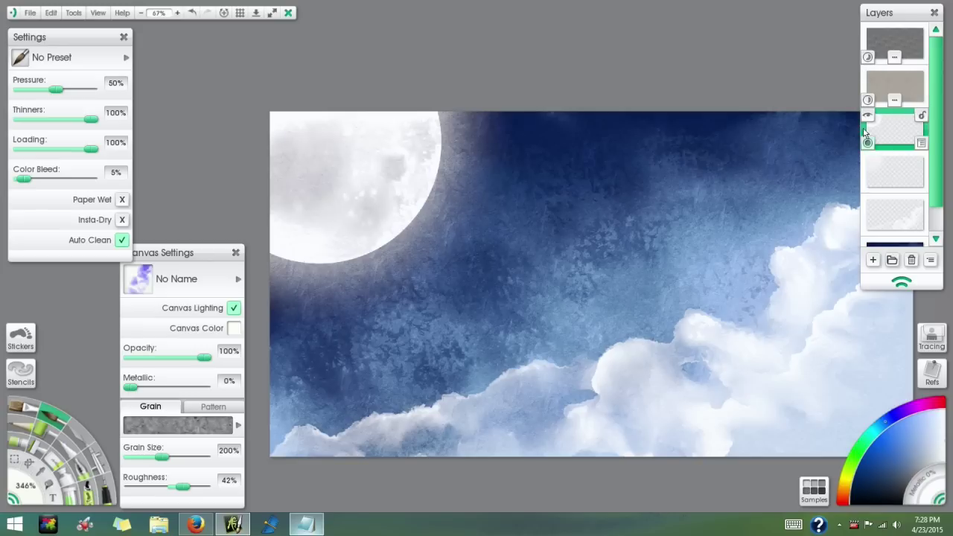
pyautogui.click(51, 13)
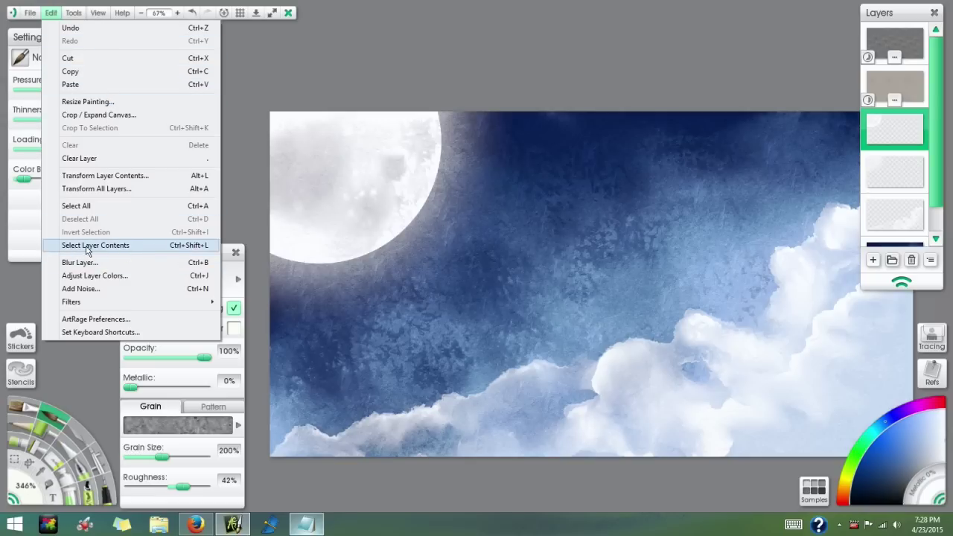
pyautogui.click(128, 248)
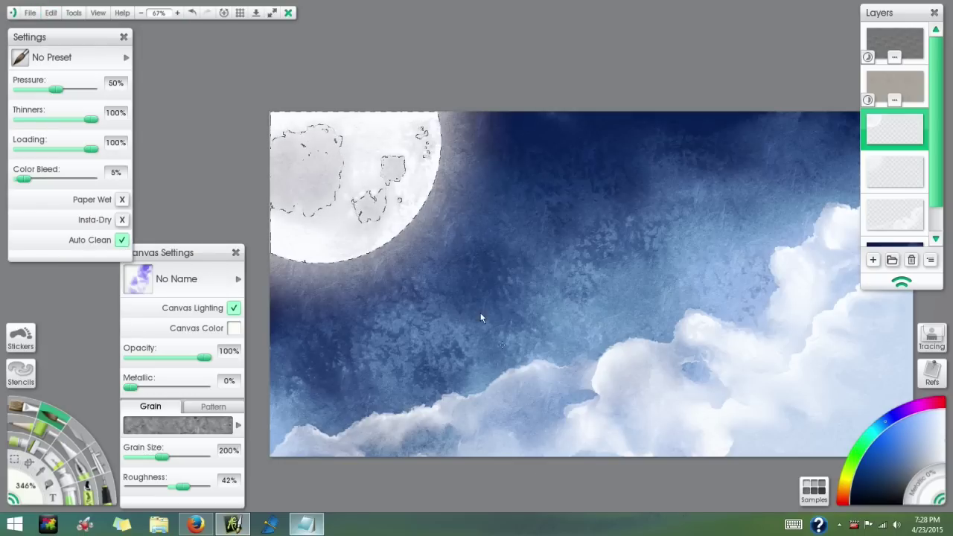
pyautogui.click(891, 170)
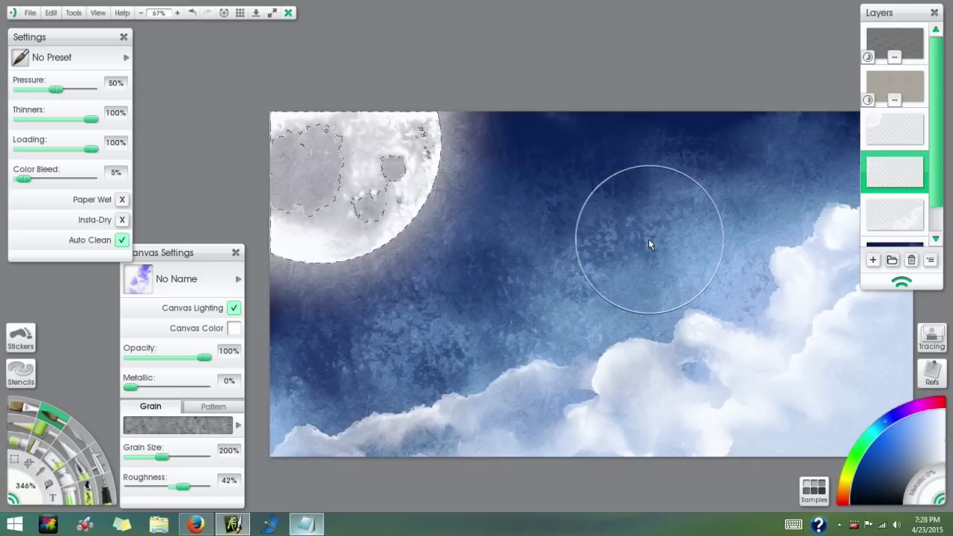
pyautogui.hotkey('ctrl', 'd')
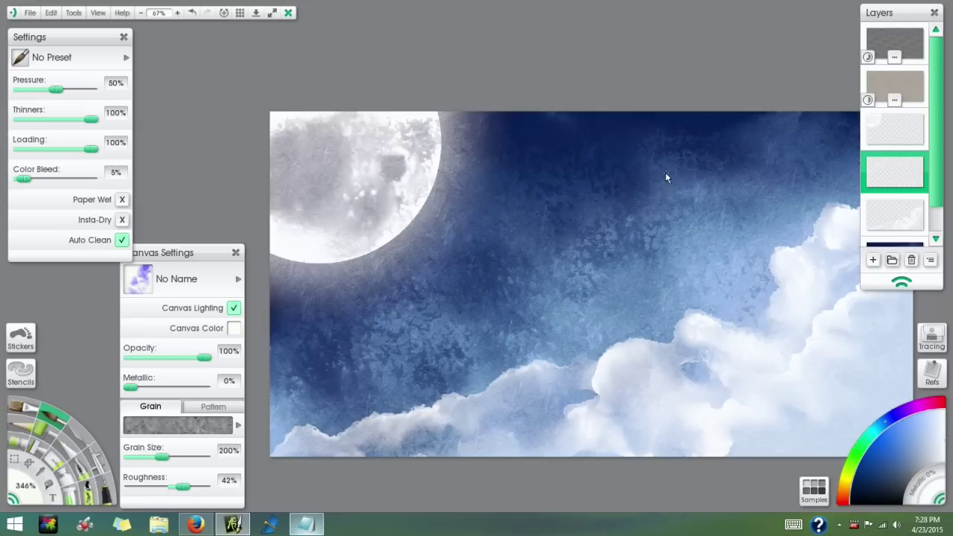
pyautogui.scroll(1, 629, 216)
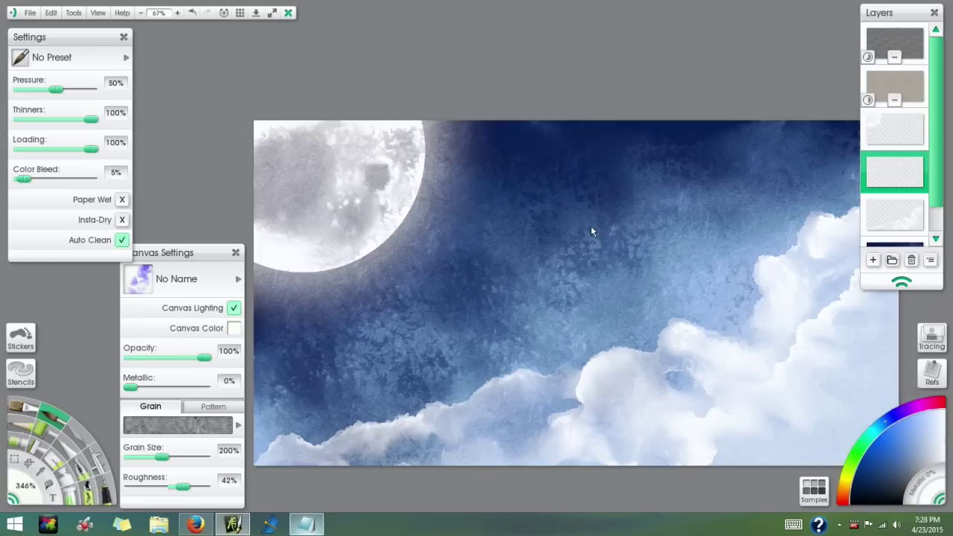
pyautogui.scroll(1, 578, 230)
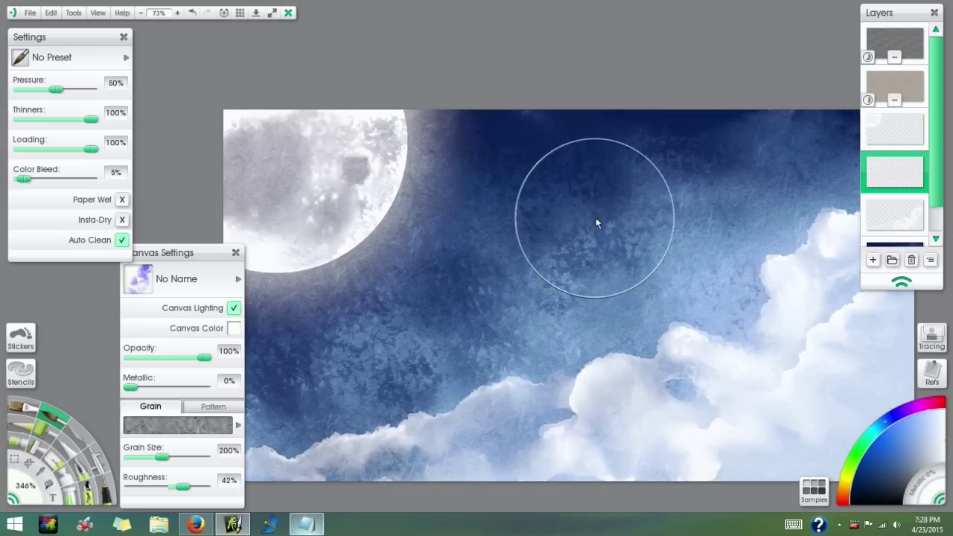
pyautogui.click(50, 12)
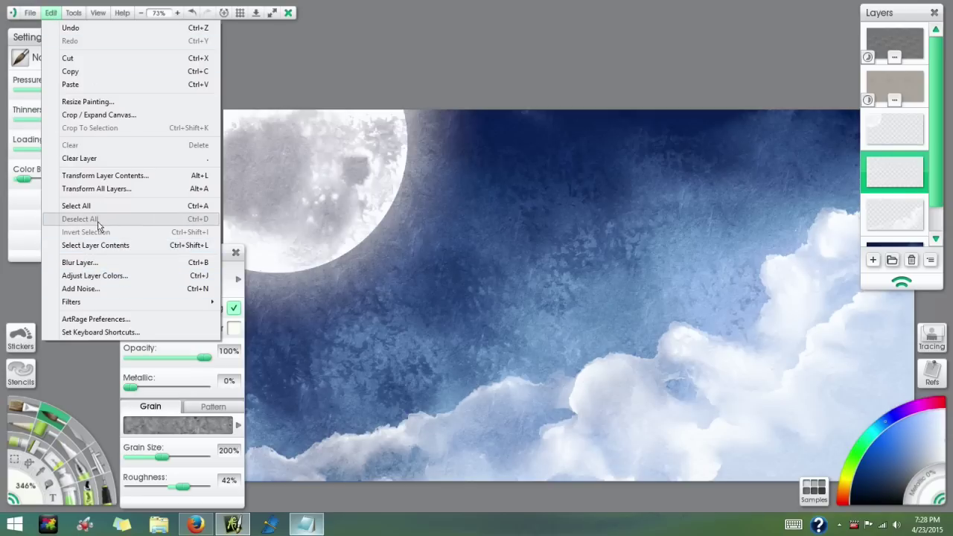
pyautogui.click(501, 166)
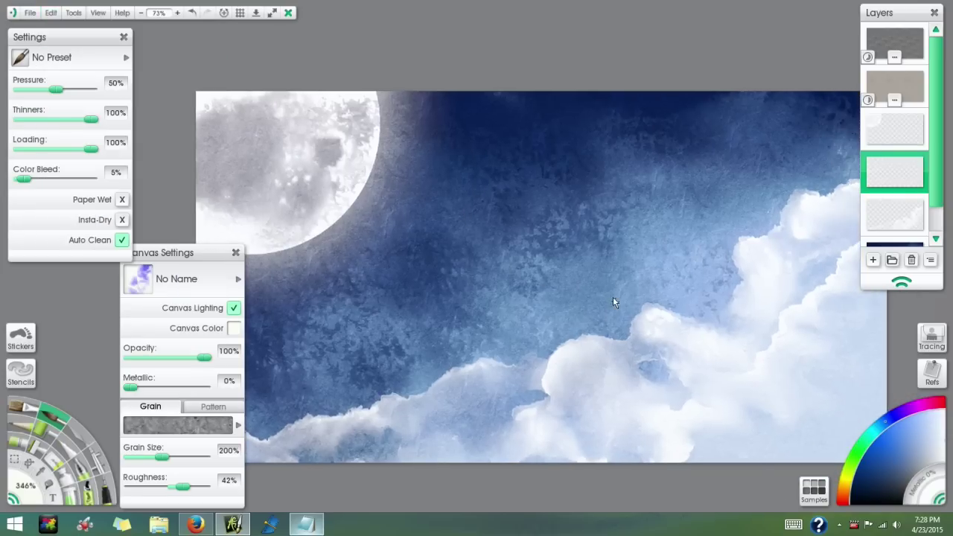
# - Add a new empty layer above all the existing layers
pyautogui.scroll(-3, 572, 307)
pyautogui.scroll(3, 544, 295)
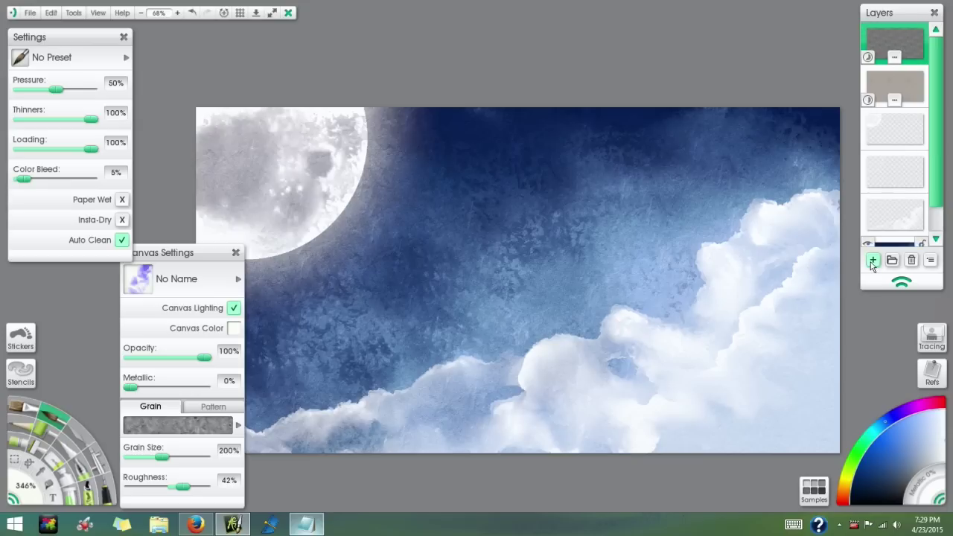
pyautogui.moveTo(896, 42)
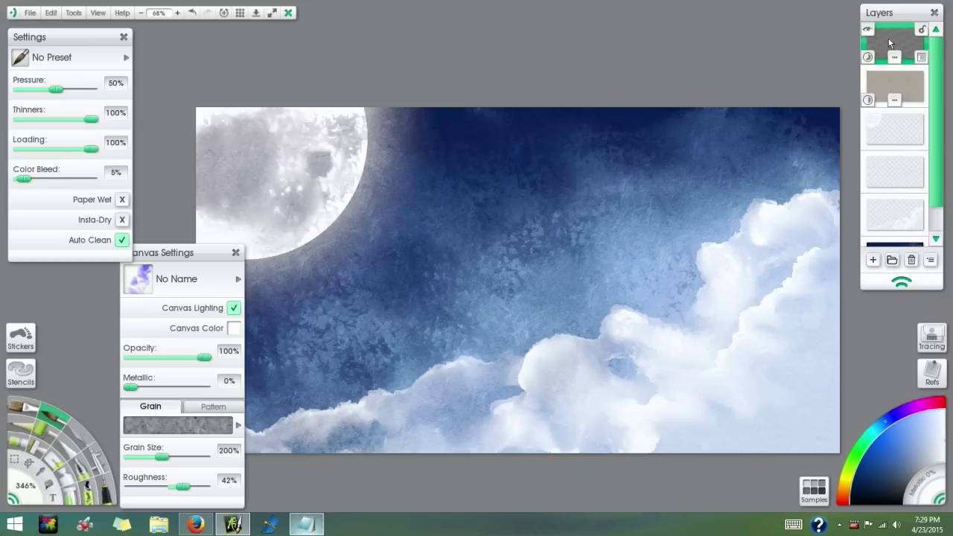
pyautogui.click(873, 260)
pyautogui.moveTo(898, 39)
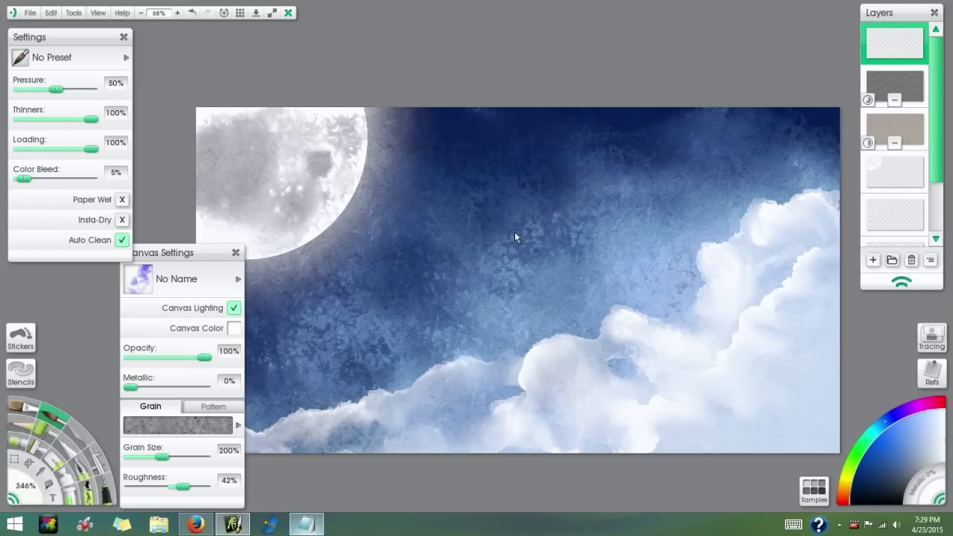
# - Try dotting small individual stars across the dark sky with the pen at 4% size, and clear them
pyautogui.click(107, 495)
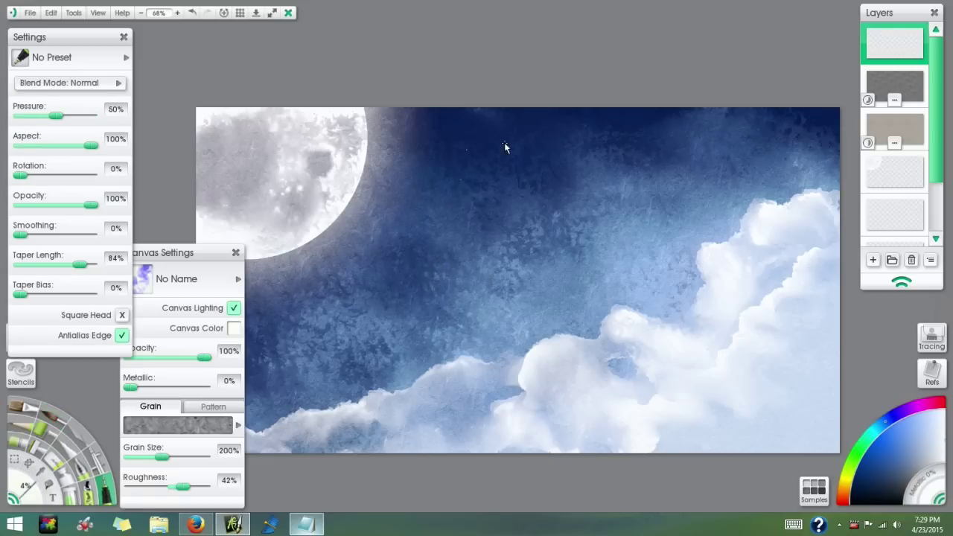
pyautogui.moveTo(474, 219); pyautogui.dragTo(478, 222)
pyautogui.moveTo(487, 175); pyautogui.dragTo(491, 171)
pyautogui.click(575, 127)
pyautogui.click(607, 149)
pyautogui.click(593, 179)
pyautogui.click(615, 118)
pyautogui.click(538, 235)
pyautogui.press('Delete')
# - Switch to the Sticker Spray tool, close the canvas settings and display the tool's presets
pyautogui.click(79, 497)
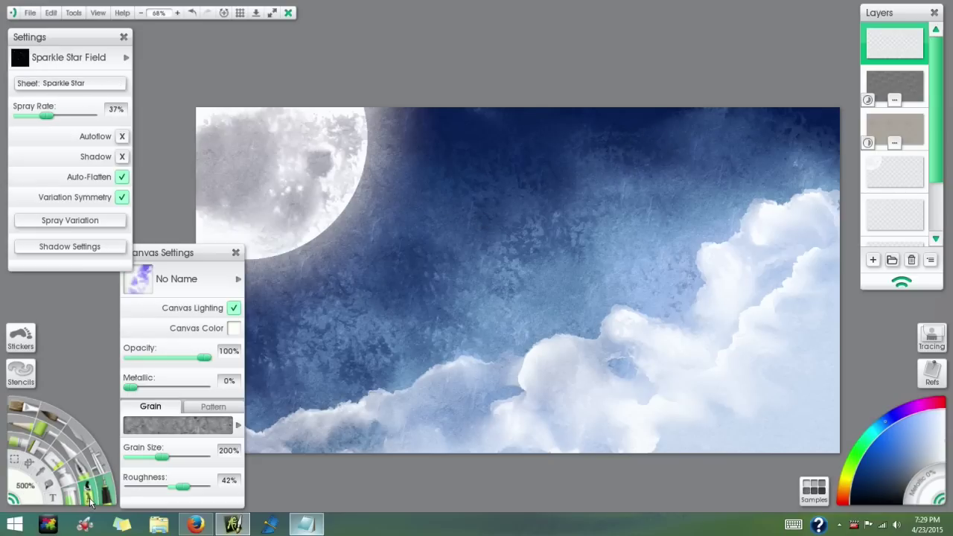
pyautogui.click(235, 254)
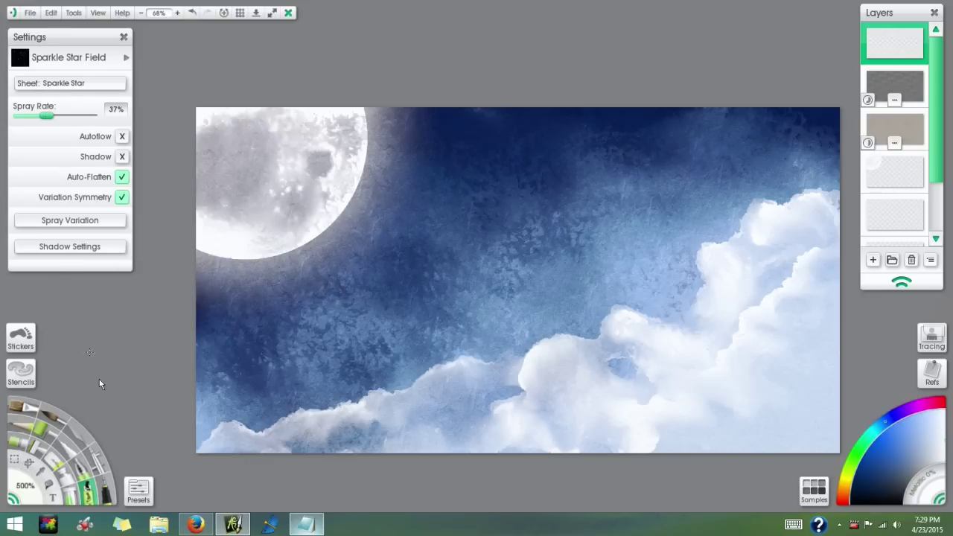
pyautogui.click(140, 488)
pyautogui.moveTo(121, 312); pyautogui.dragTo(182, 312)
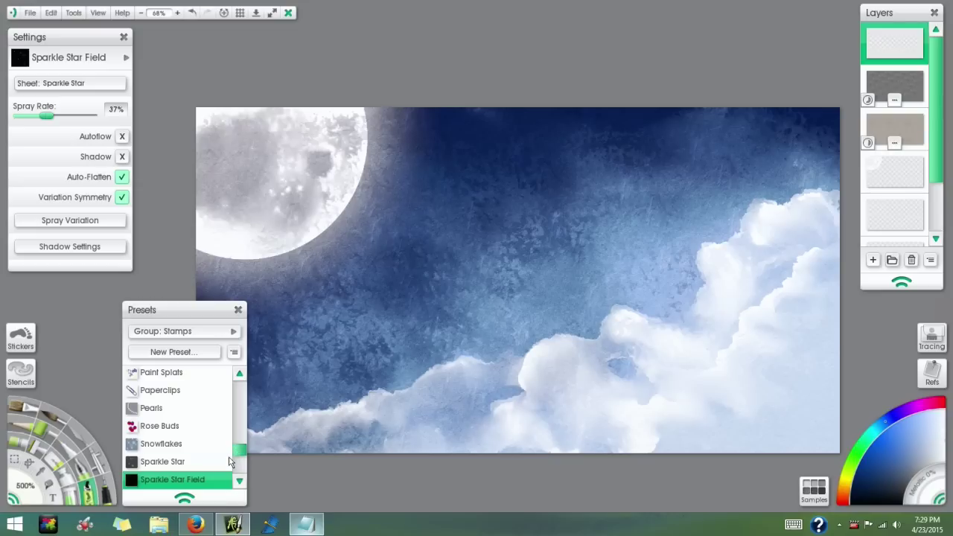
# - Look through the preset groups and load the Airbrush Spats preset from the Art Brushes group
pyautogui.scroll(3, 186, 446)
pyautogui.click(230, 338)
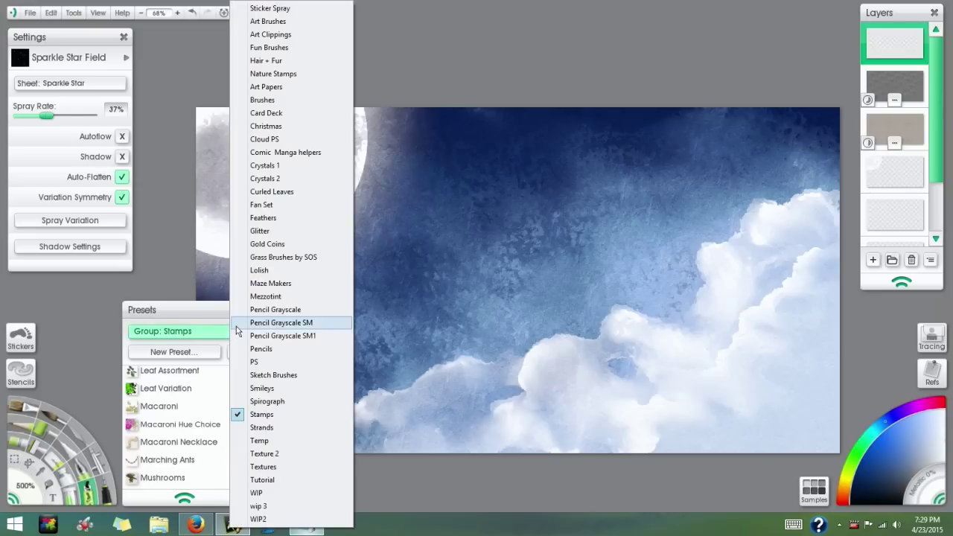
pyautogui.click(268, 95)
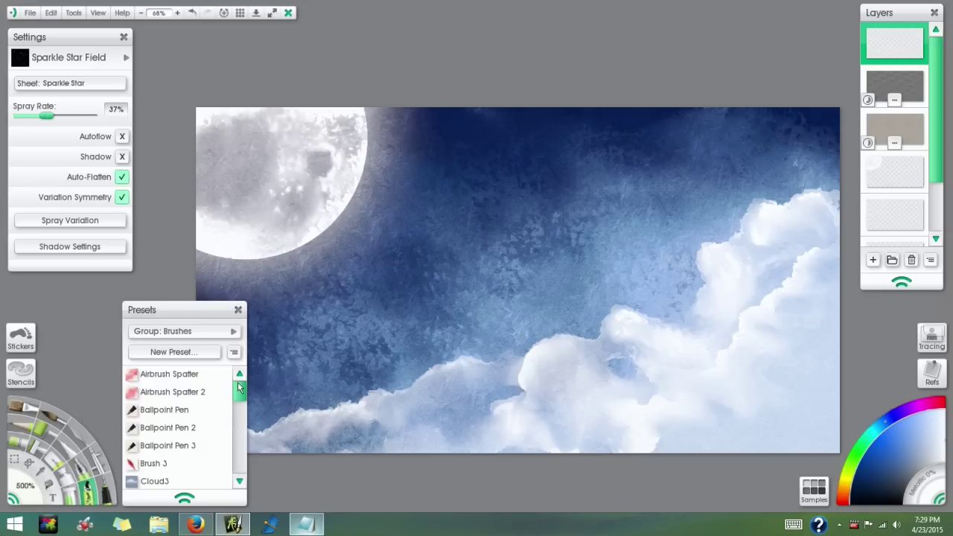
pyautogui.moveTo(240, 390)
pyautogui.mouseDown()
pyautogui.moveTo(240, 399)
pyautogui.moveTo(240, 389)
pyautogui.mouseUp()
pyautogui.click(231, 331)
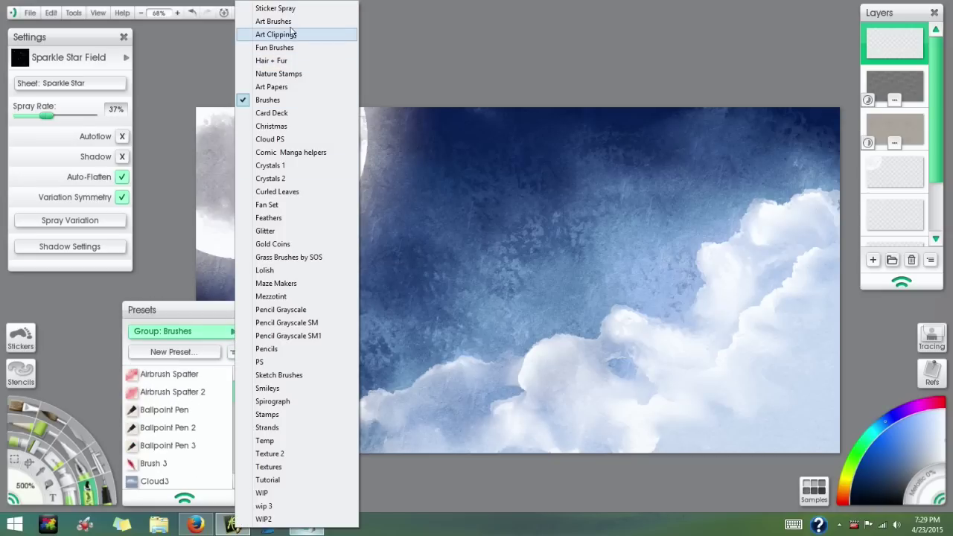
pyautogui.click(292, 22)
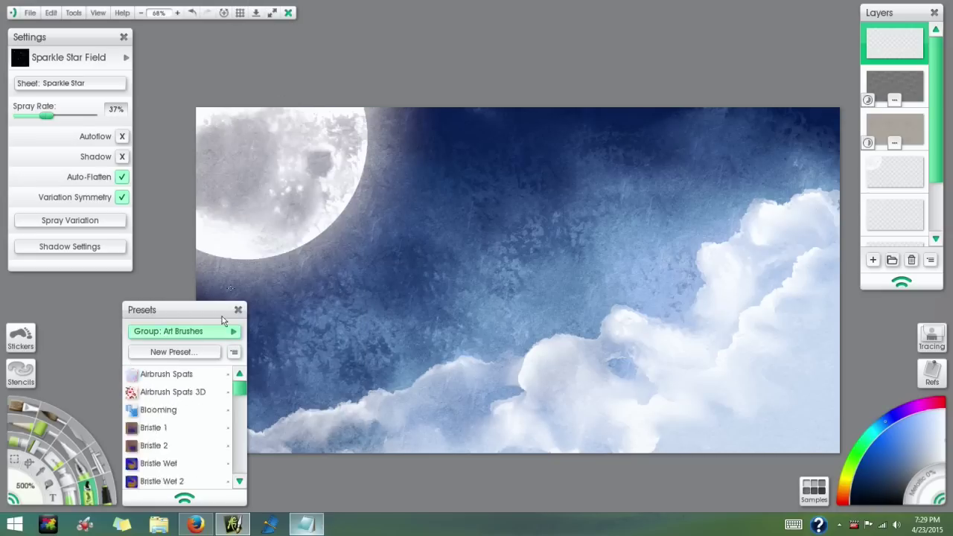
pyautogui.click(202, 408)
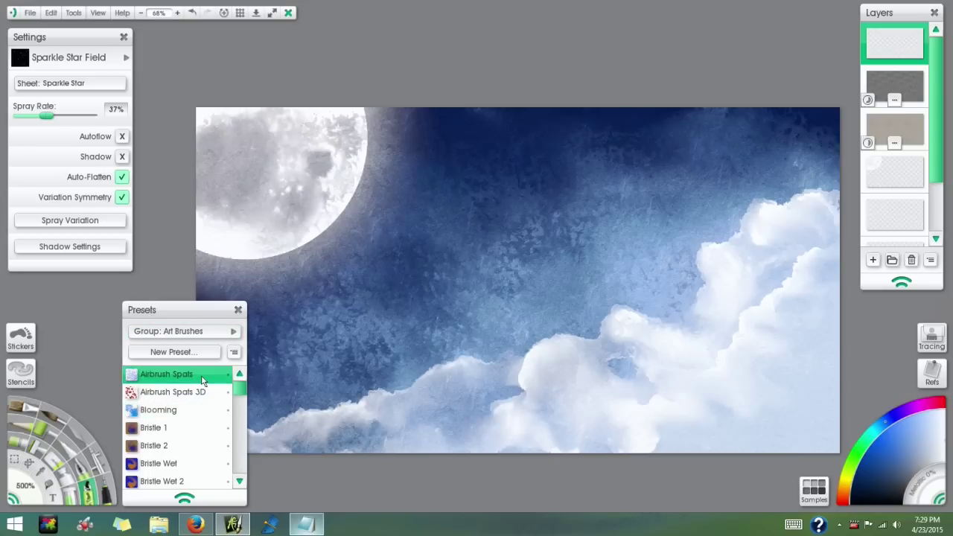
pyautogui.click(204, 380)
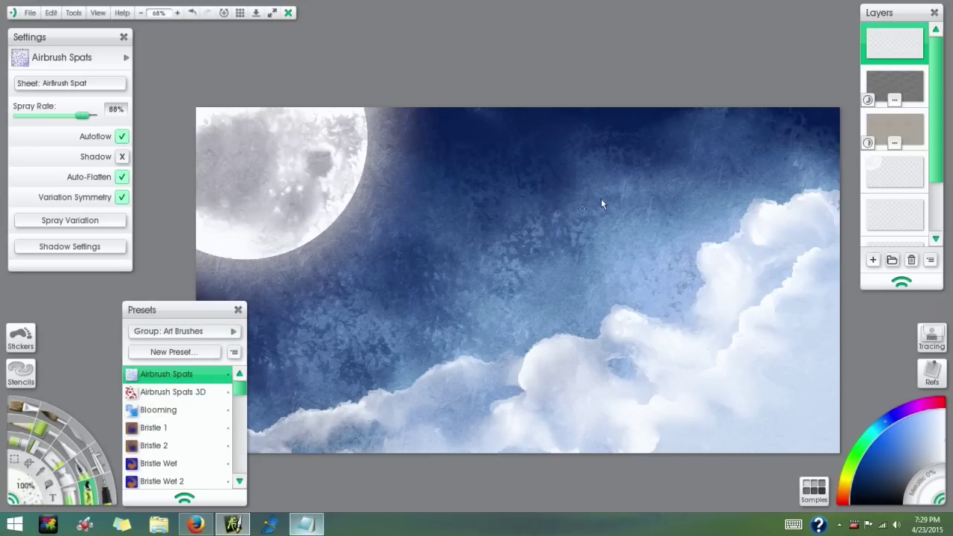
# - Try spraying Airbrush Spats speckles over the middle of the sky at 100% size and undo them
pyautogui.moveTo(559, 216)
pyautogui.mouseDown()
pyautogui.moveTo(538, 236)
pyautogui.moveTo(538, 266)
pyautogui.mouseUp()
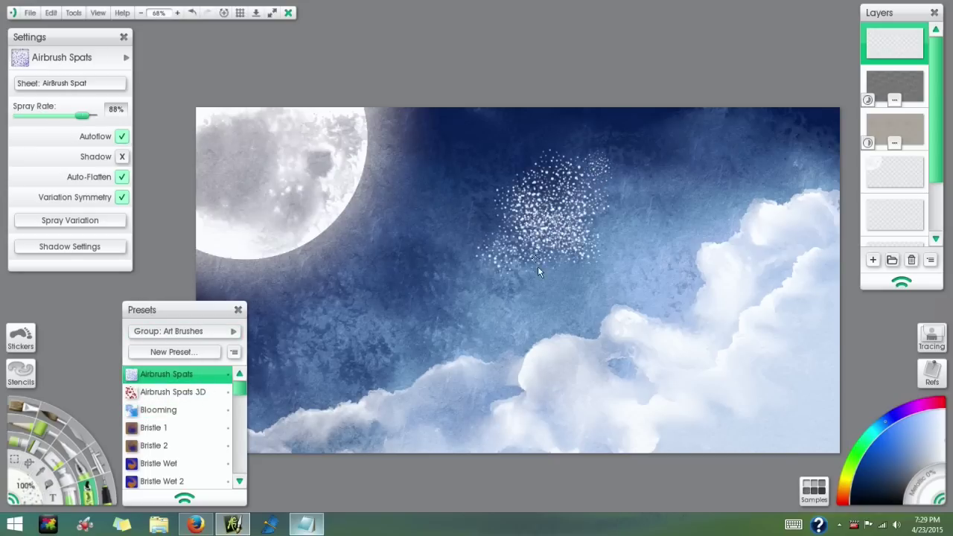
pyautogui.hotkey('ctrl', 'z')
pyautogui.moveTo(239, 389)
pyautogui.mouseDown()
pyautogui.moveTo(238, 455)
pyautogui.moveTo(250, 363)
pyautogui.mouseUp()
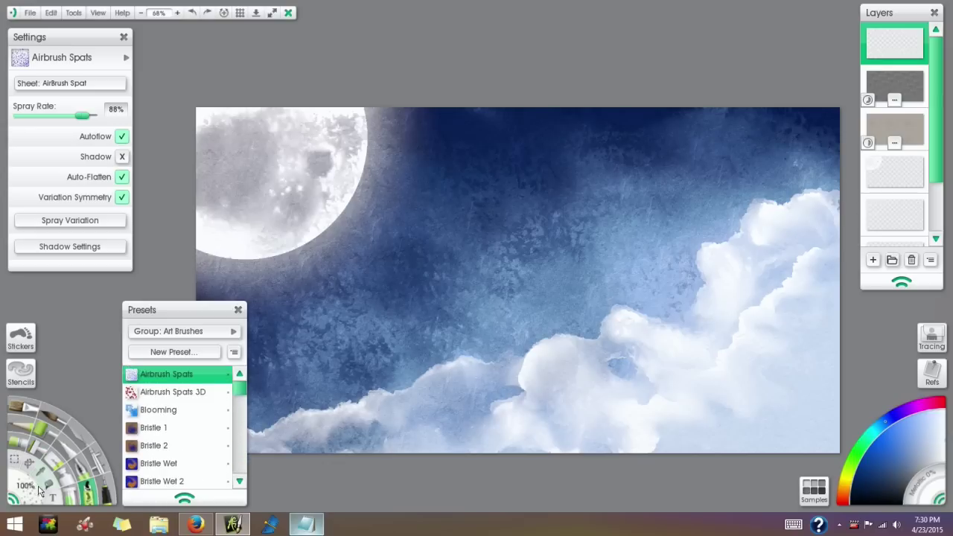
# - Try spraying glitter stars over the dark sky with the Glitter tool at 29% glitter size, undo them, and set its pressure to 25%
pyautogui.click(136, 392)
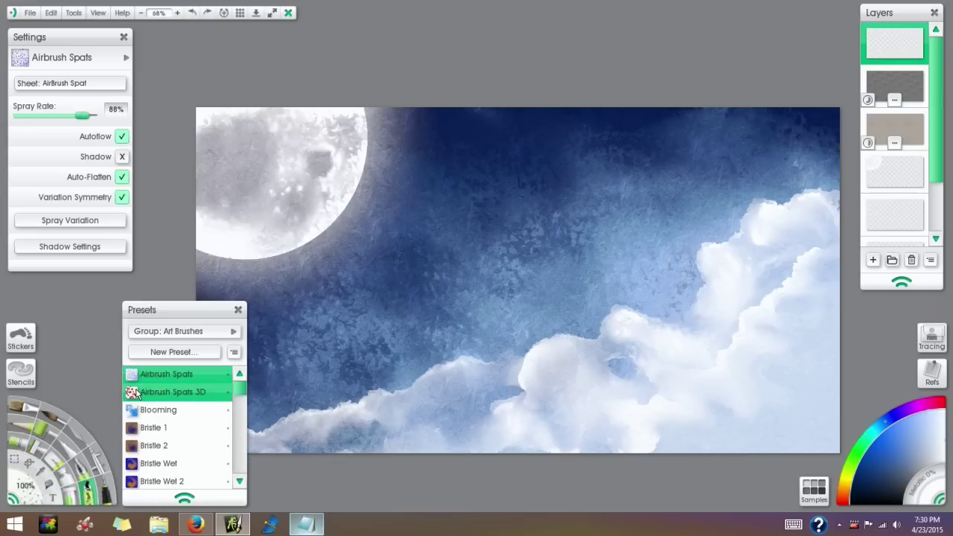
pyautogui.click(70, 498)
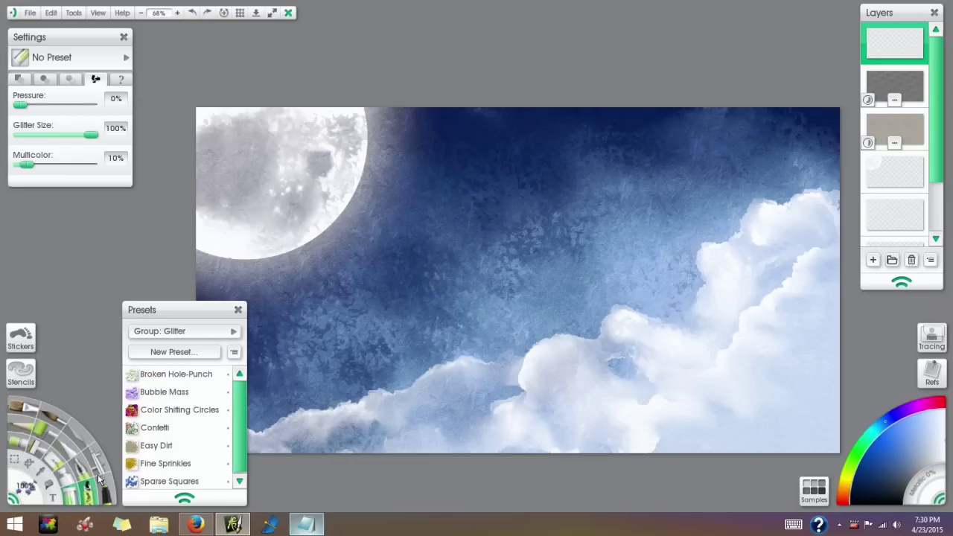
pyautogui.moveTo(92, 140); pyautogui.dragTo(41, 139)
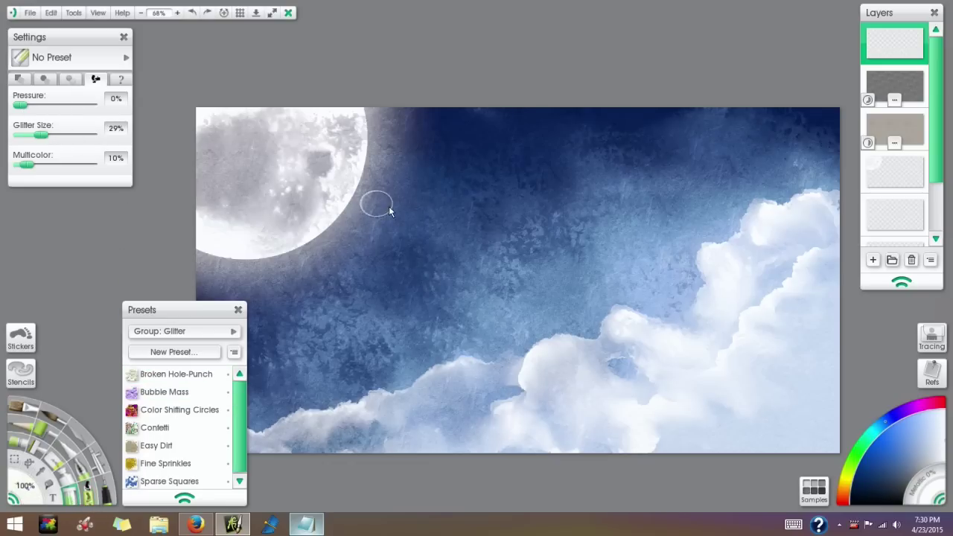
pyautogui.moveTo(549, 143)
pyautogui.mouseDown()
pyautogui.moveTo(531, 192)
pyautogui.moveTo(463, 168)
pyautogui.mouseUp()
pyautogui.hotkey('ctrl', 'z')
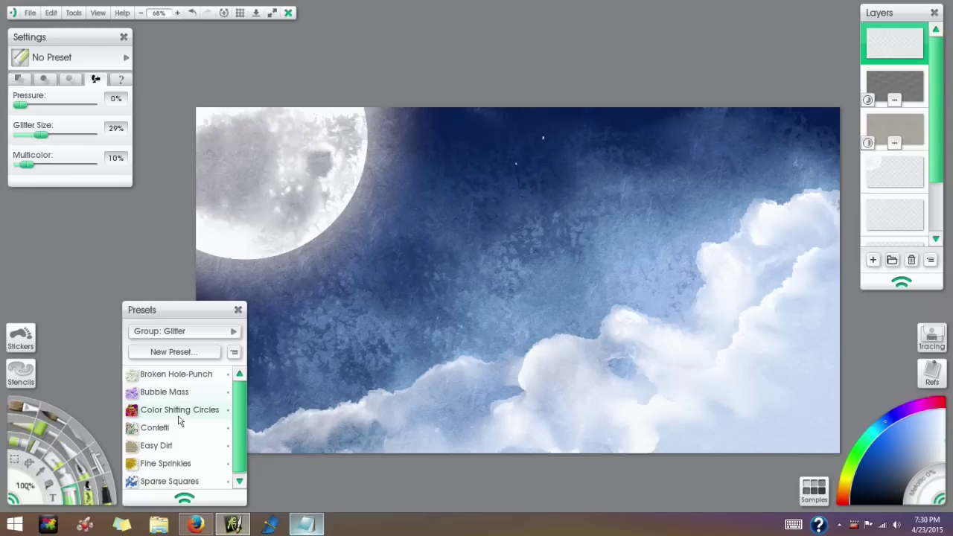
pyautogui.moveTo(22, 109); pyautogui.dragTo(39, 106)
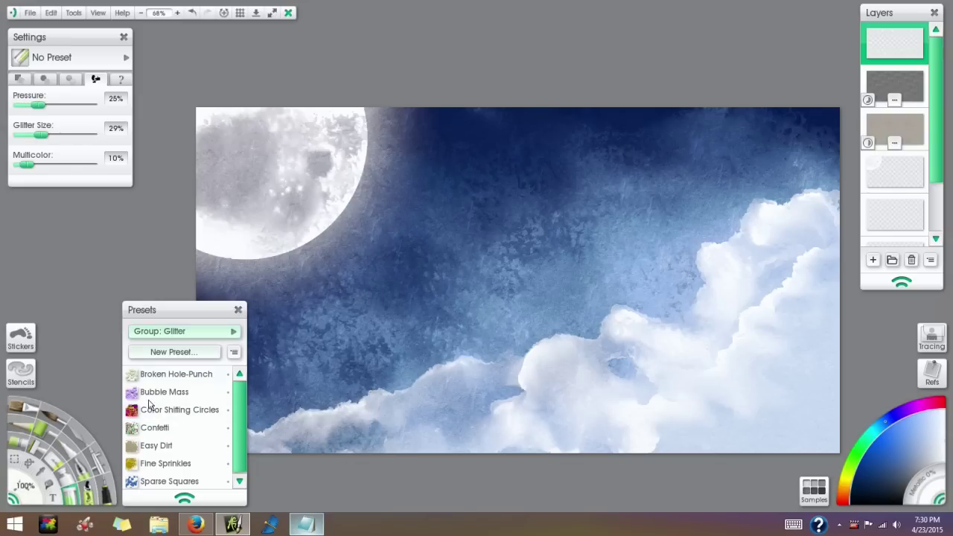
# - Return to the Sticker Spray tool and load the Freckles preset from the Brushes preset group
pyautogui.click(91, 493)
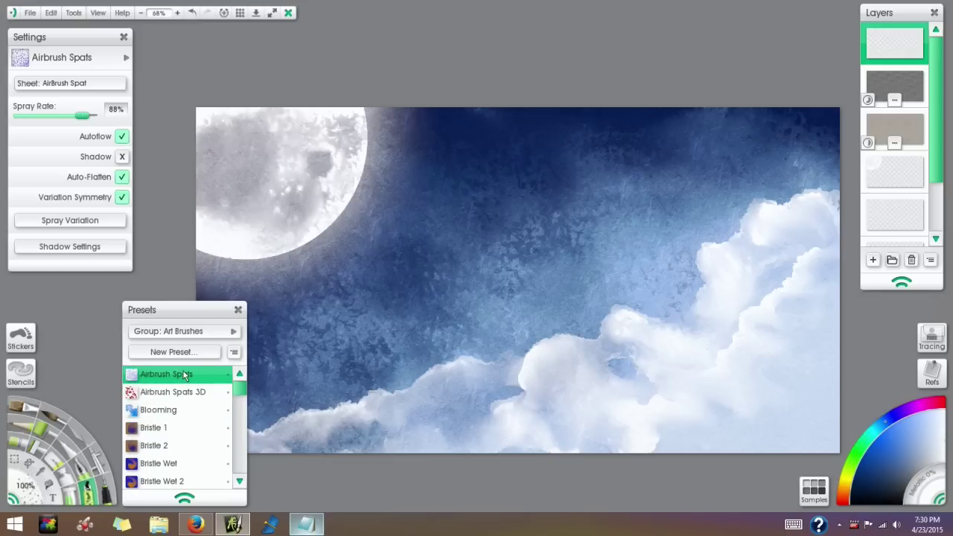
pyautogui.click(186, 331)
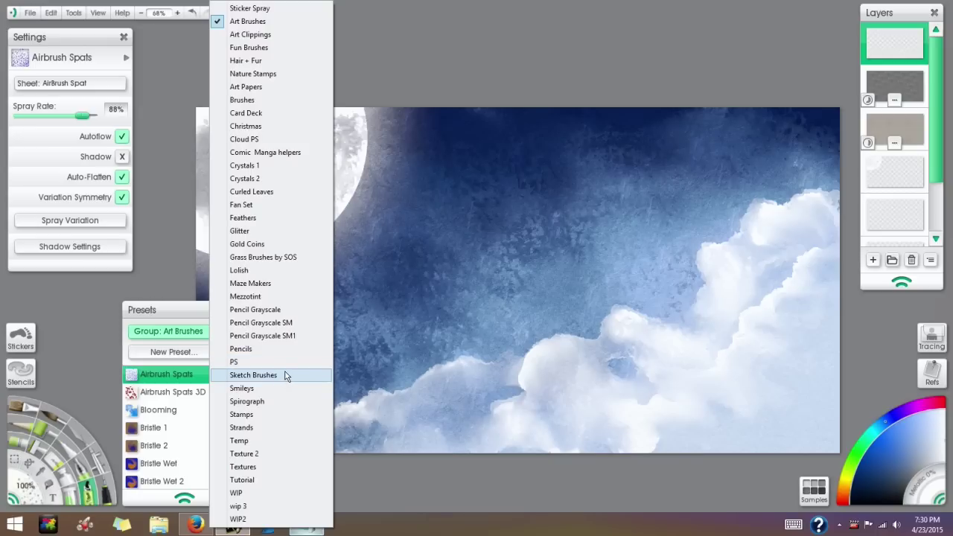
pyautogui.click(259, 100)
pyautogui.moveTo(240, 392); pyautogui.dragTo(239, 403)
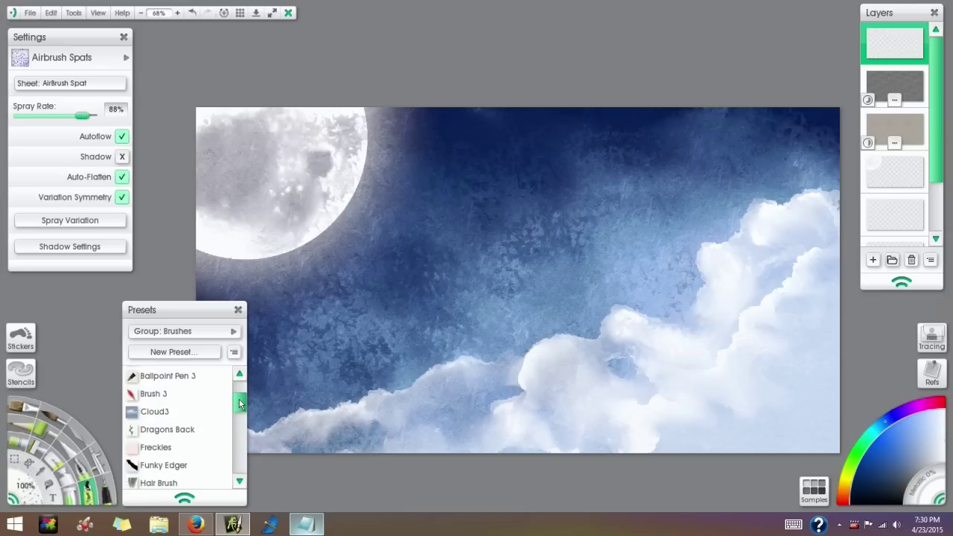
pyautogui.click(162, 444)
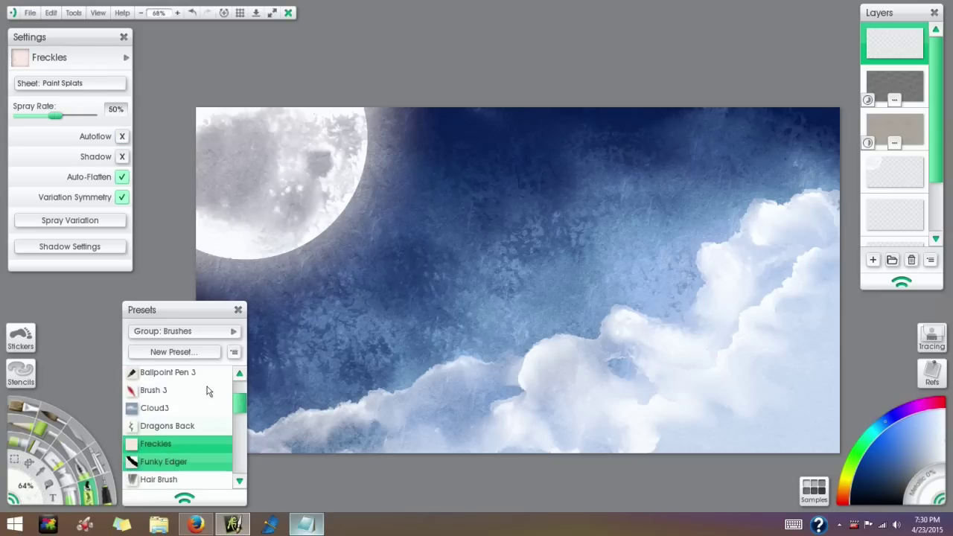
pyautogui.click(238, 310)
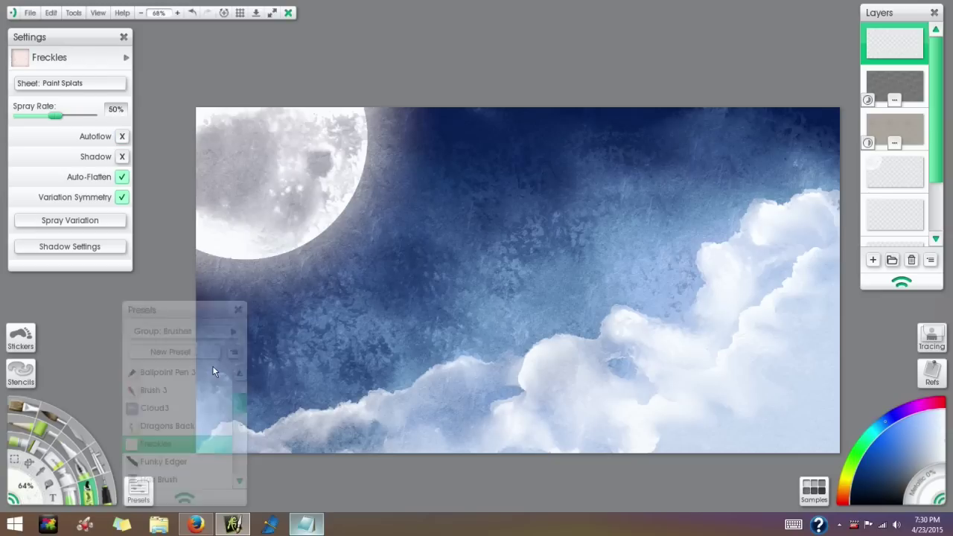
pyautogui.click(139, 490)
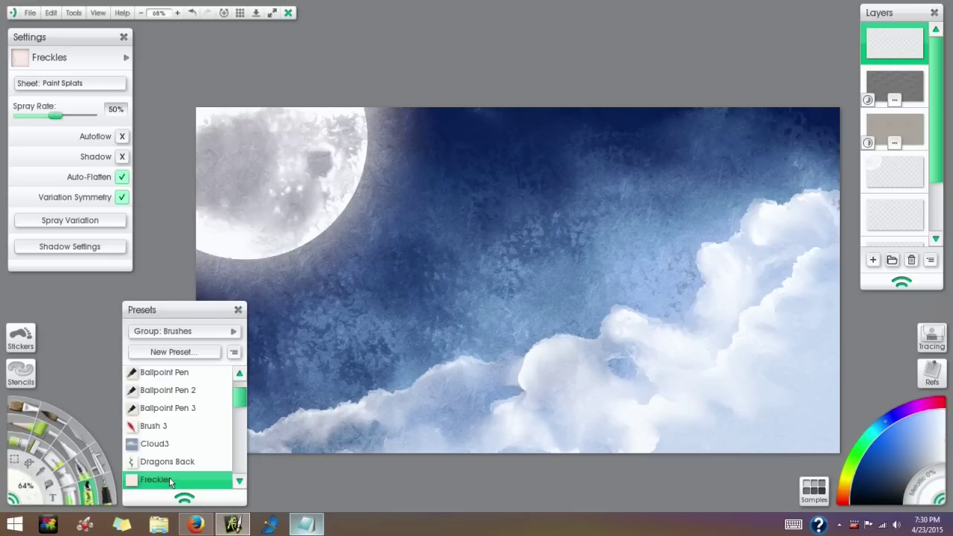
pyautogui.click(237, 310)
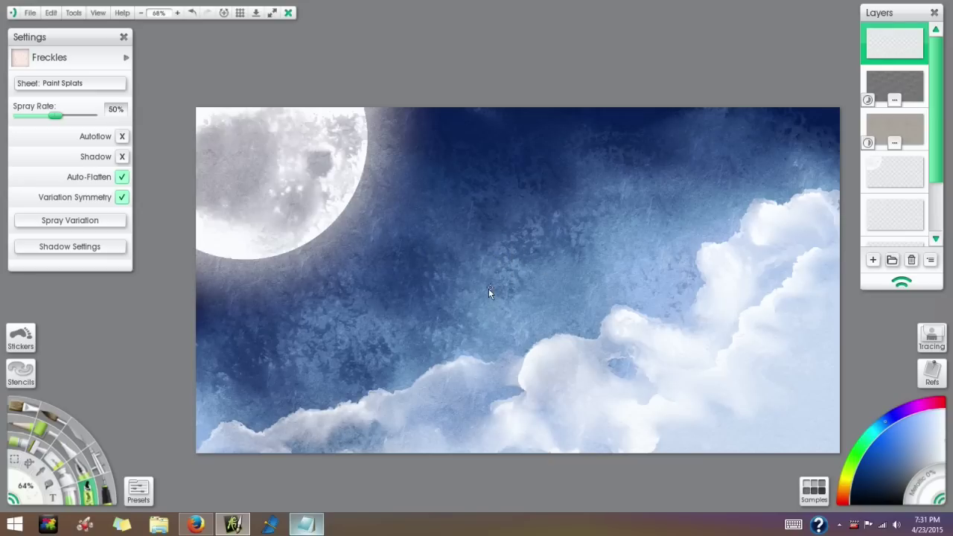
# - Test the Freckles spray on the sky, enlarge it to 333%, and adjust the Random value for Scale in its spray variation
pyautogui.moveTo(411, 278)
pyautogui.mouseDown()
pyautogui.moveTo(450, 278)
pyautogui.moveTo(504, 255)
pyautogui.moveTo(433, 265)
pyautogui.mouseUp()
pyautogui.hotkey('ctrl', 'z')
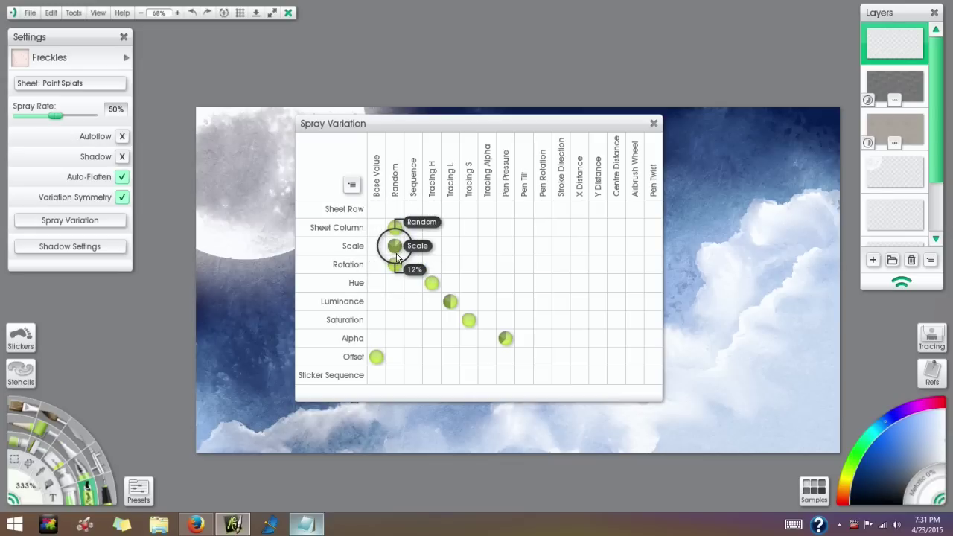
pyautogui.moveTo(394, 250); pyautogui.dragTo(395, 251)
pyautogui.press('Escape')
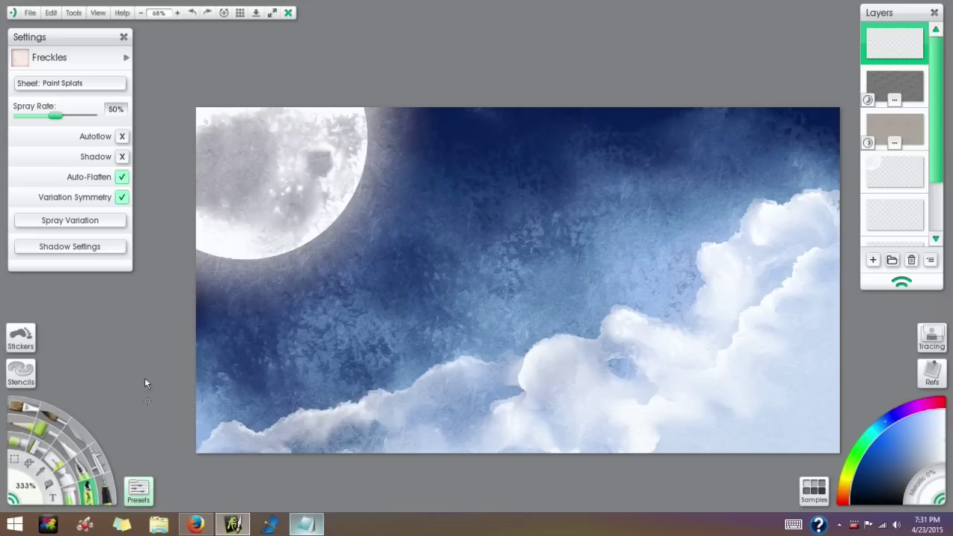
pyautogui.click(56, 223)
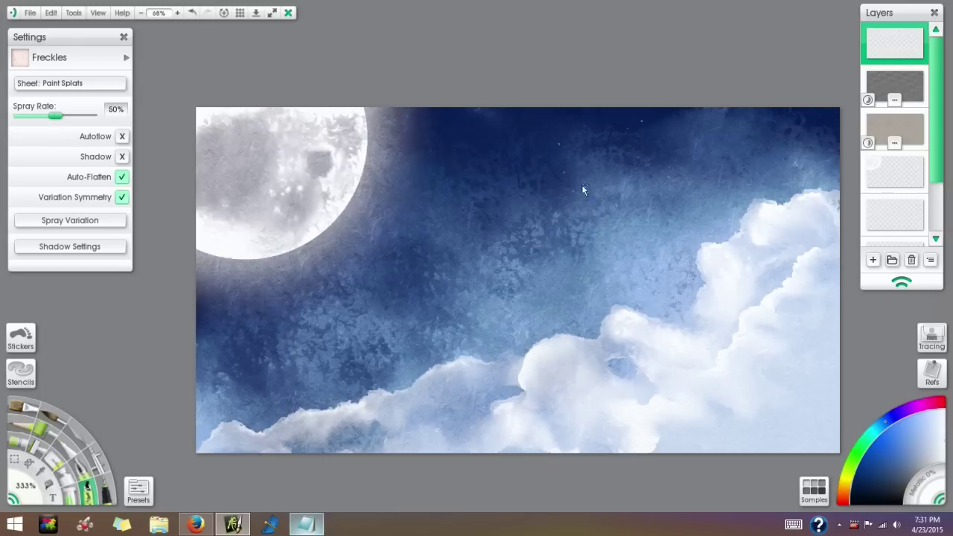
pyautogui.moveTo(583, 190); pyautogui.dragTo(525, 256)
# - Readjust the Random value for Scale, try a diagonal spray of speckles over the sky, and undo it
pyautogui.click(70, 221)
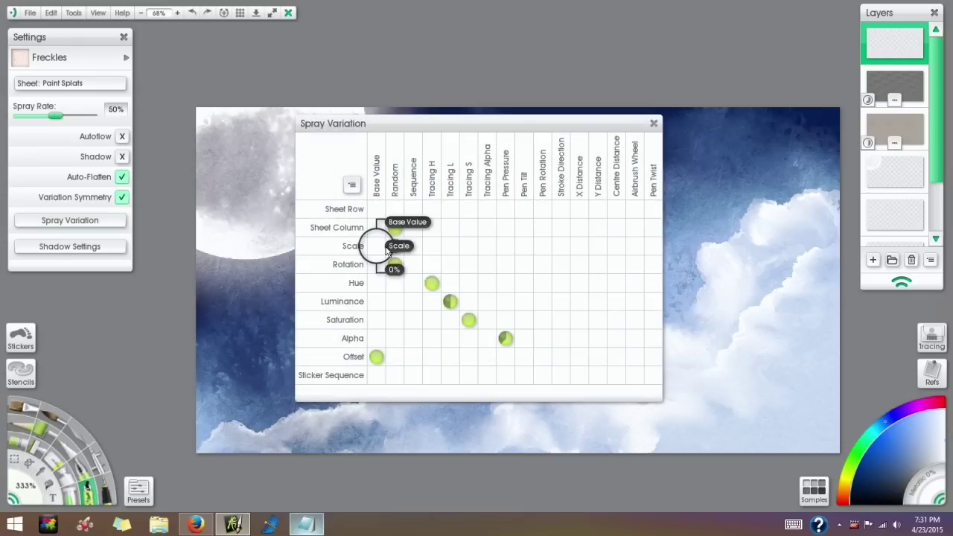
pyautogui.moveTo(395, 243); pyautogui.dragTo(395, 251)
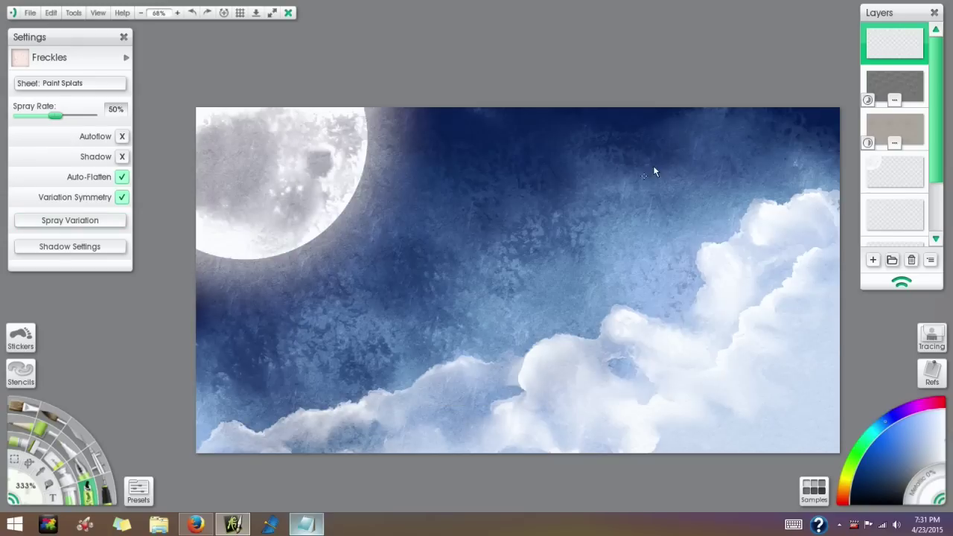
pyautogui.moveTo(653, 166)
pyautogui.mouseDown()
pyautogui.moveTo(585, 185)
pyautogui.moveTo(501, 235)
pyautogui.mouseUp()
pyautogui.hotkey('ctrl', 'z')
# - Enter a new Random value for Scale in the Freckles spray variation and close the variation settings
pyautogui.click(105, 221)
pyautogui.rightClick(395, 246)
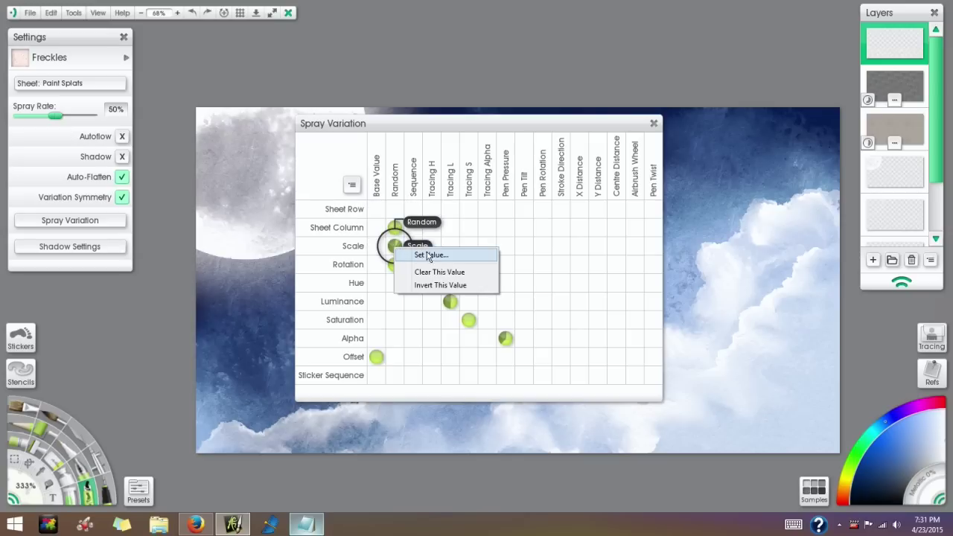
pyautogui.click(429, 255)
pyautogui.click(513, 277)
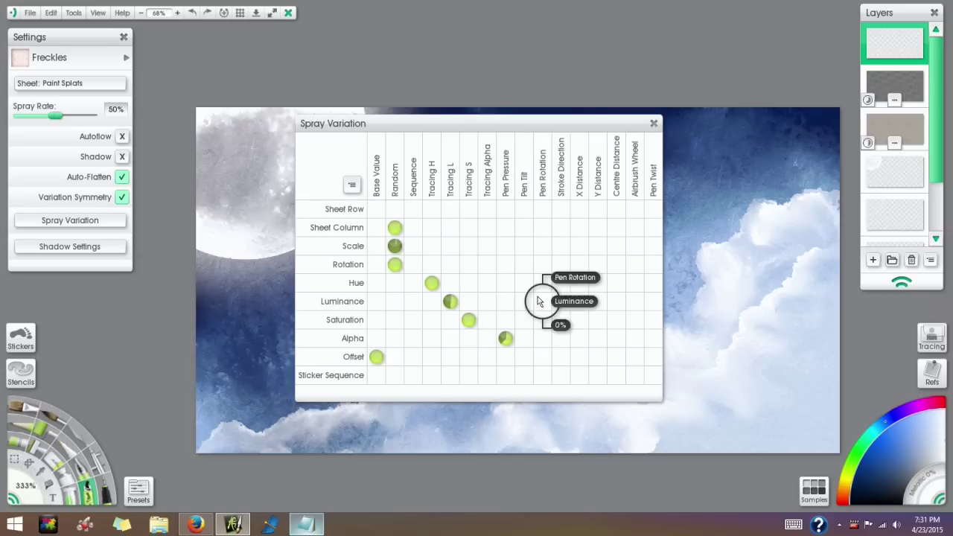
pyautogui.click(653, 124)
# - Try spraying stars over the upper part of the sky at the 50% spray rate and undo them
pyautogui.moveTo(673, 147); pyautogui.dragTo(538, 172)
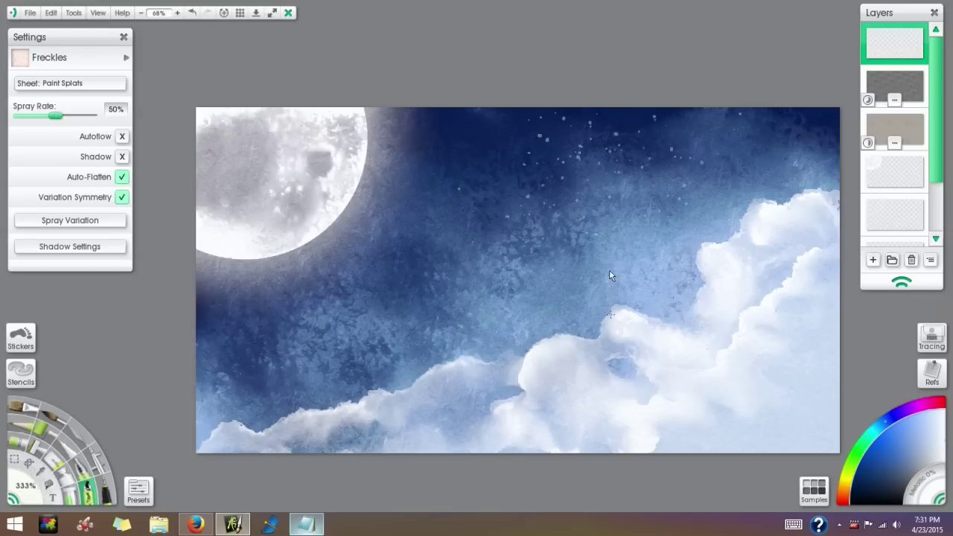
pyautogui.scroll(2, 603, 270)
pyautogui.hotkey('ctrl', 'z')
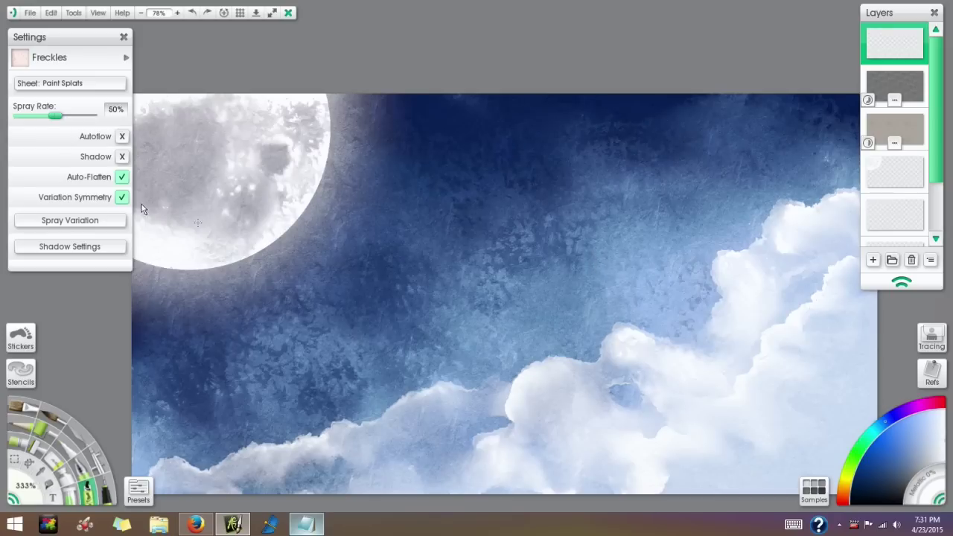
# - Set the spray rate to 10% and spray small stars across the dark sky around the moon and above the clouds
pyautogui.moveTo(55, 116); pyautogui.dragTo(26, 115)
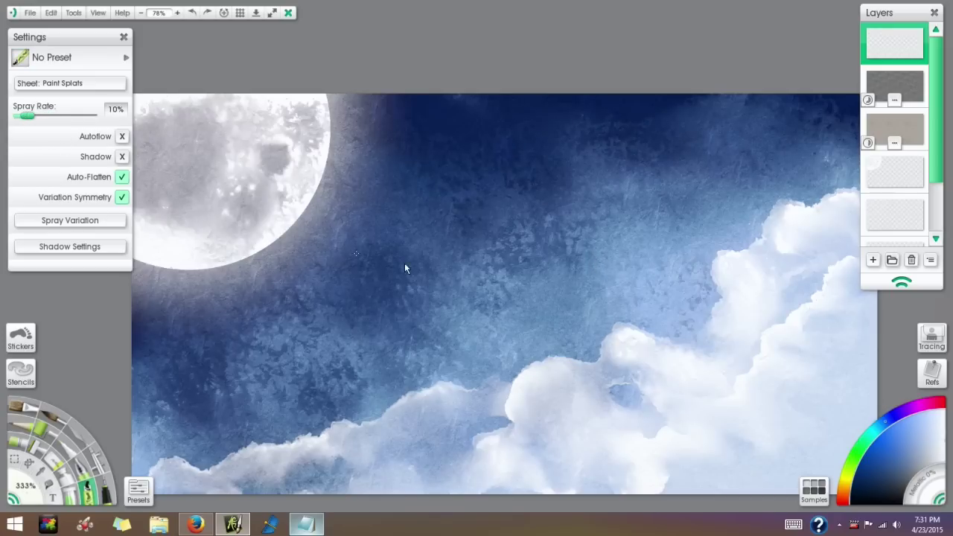
pyautogui.scroll(-1, 492, 291)
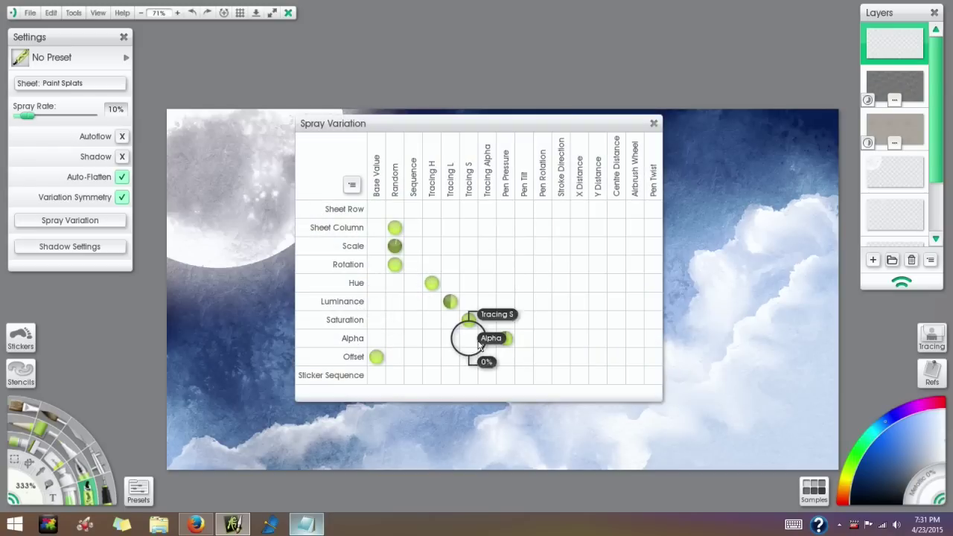
pyautogui.click(775, 177)
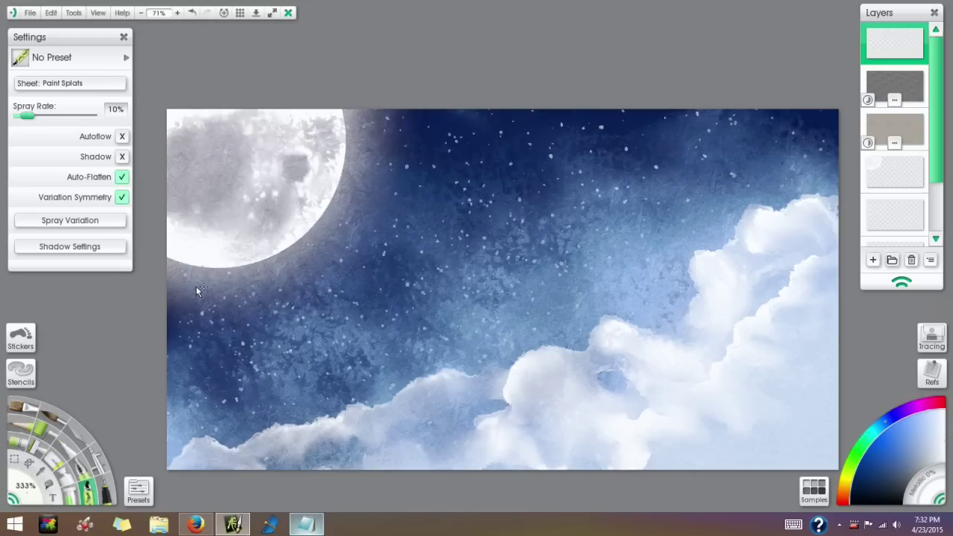
# - Inspect the sprayed stars up close and hide the two texture overlay layers beneath the star layer
pyautogui.scroll(1, 684, 298)
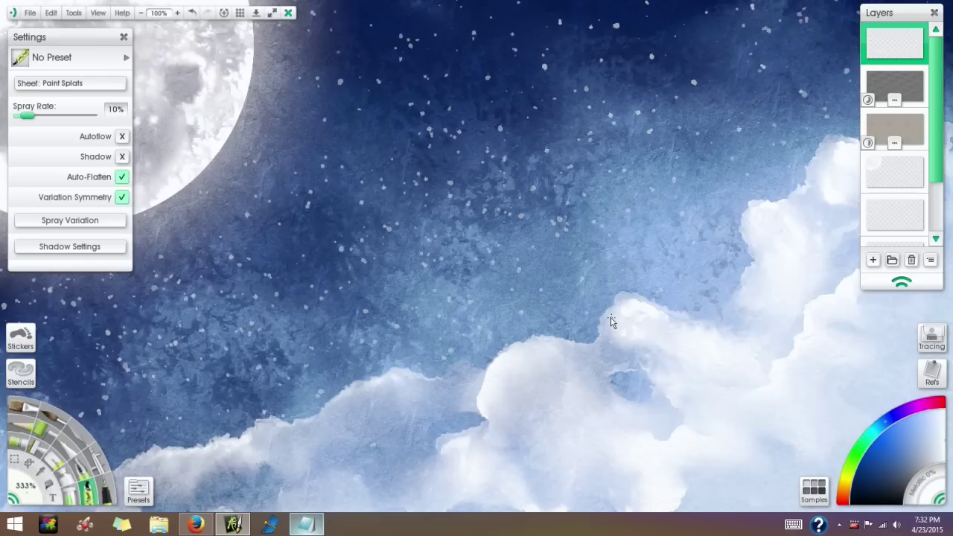
pyautogui.scroll(-1, 604, 246)
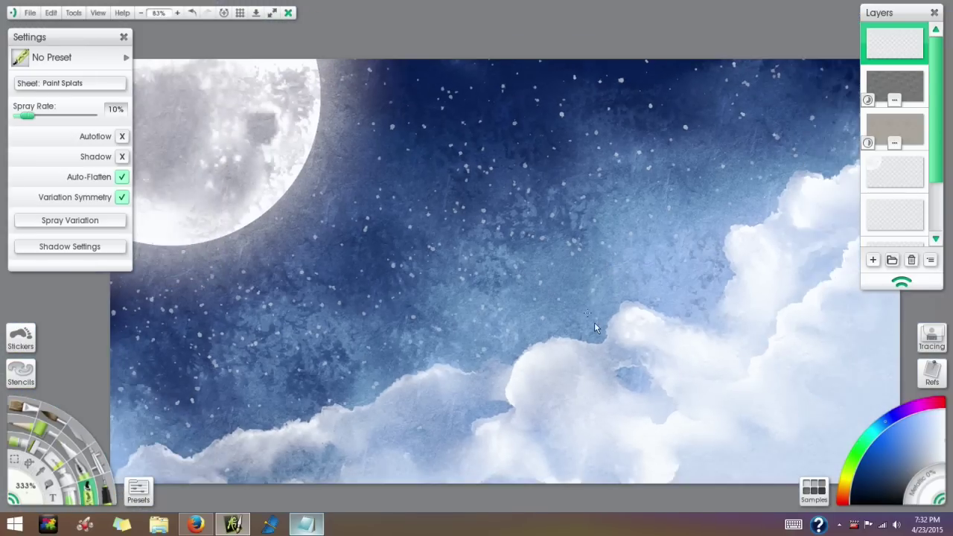
pyautogui.scroll(1, 615, 353)
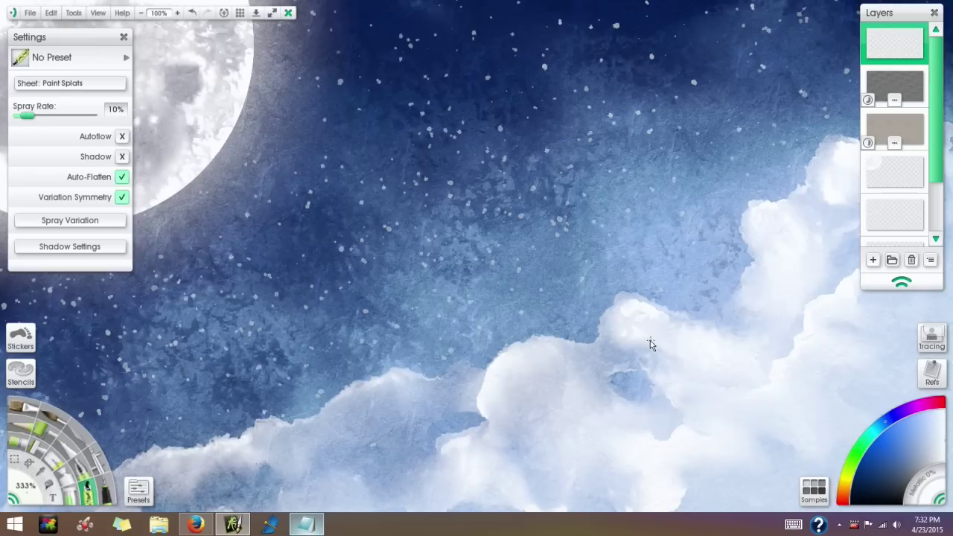
pyautogui.scroll(-1, 623, 300)
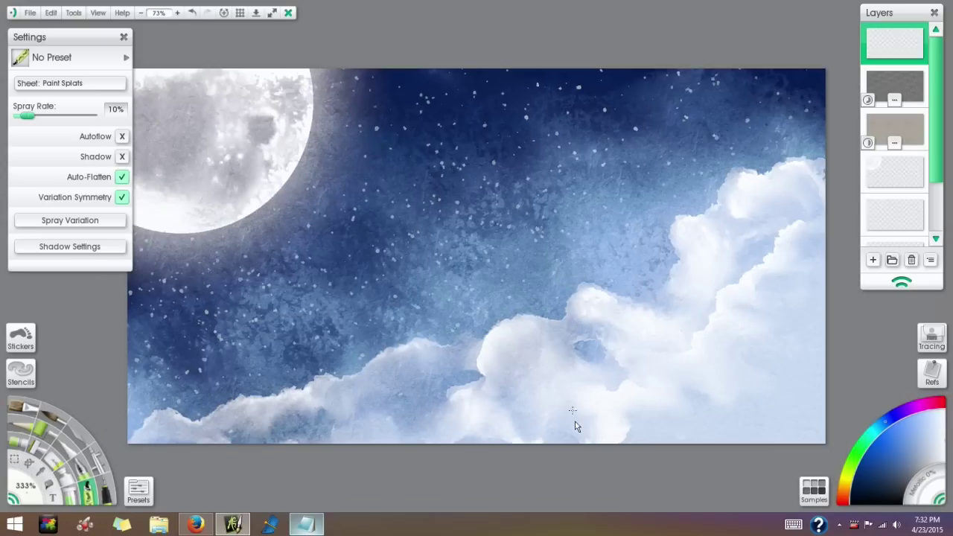
pyautogui.moveTo(883, 87)
pyautogui.click(869, 78)
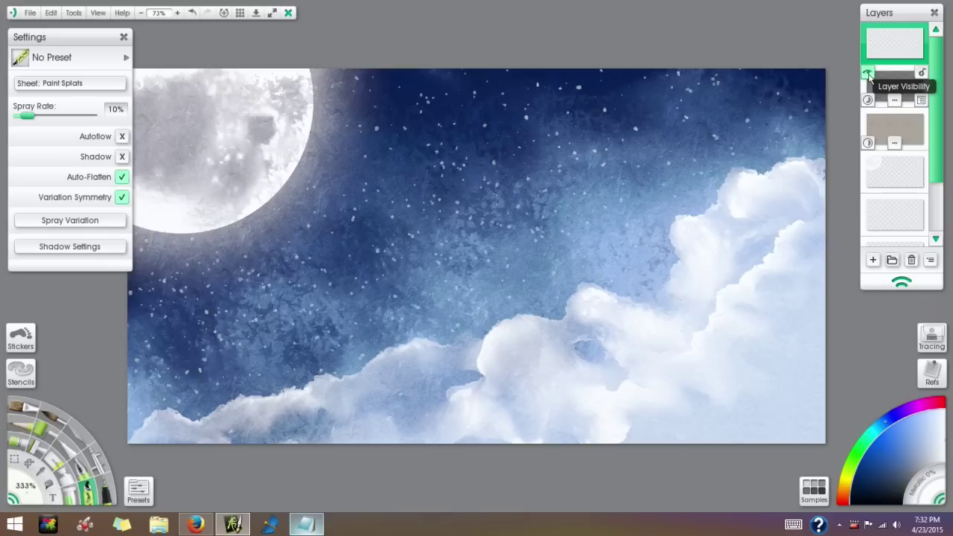
pyautogui.click(869, 117)
# - Examine the stars, moon and clouds without the texture overlays, and show both texture layers again
pyautogui.scroll(3, 869, 230)
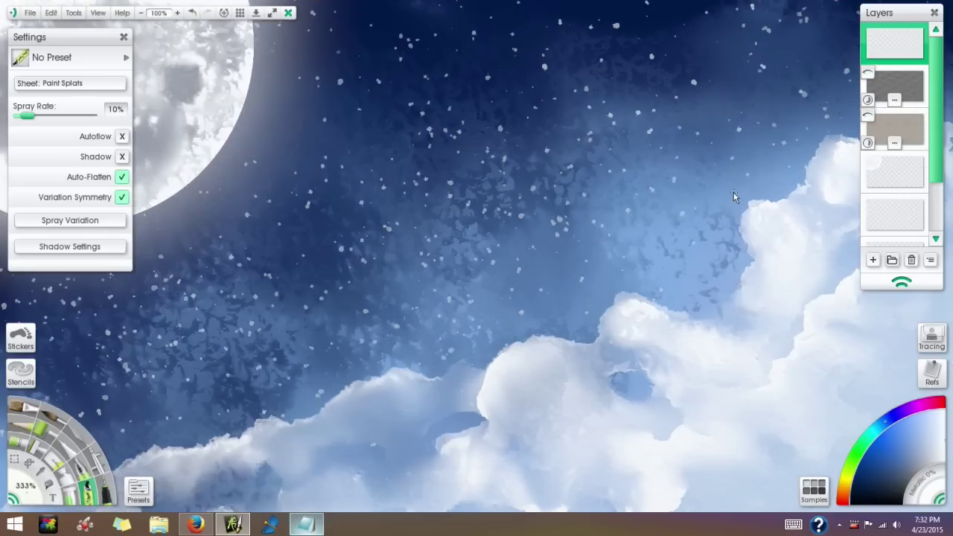
pyautogui.scroll(-1, 588, 273)
pyautogui.scroll(-1, 588, 273)
pyautogui.moveTo(551, 276); pyautogui.dragTo(586, 288)
pyautogui.scroll(2, 586, 288)
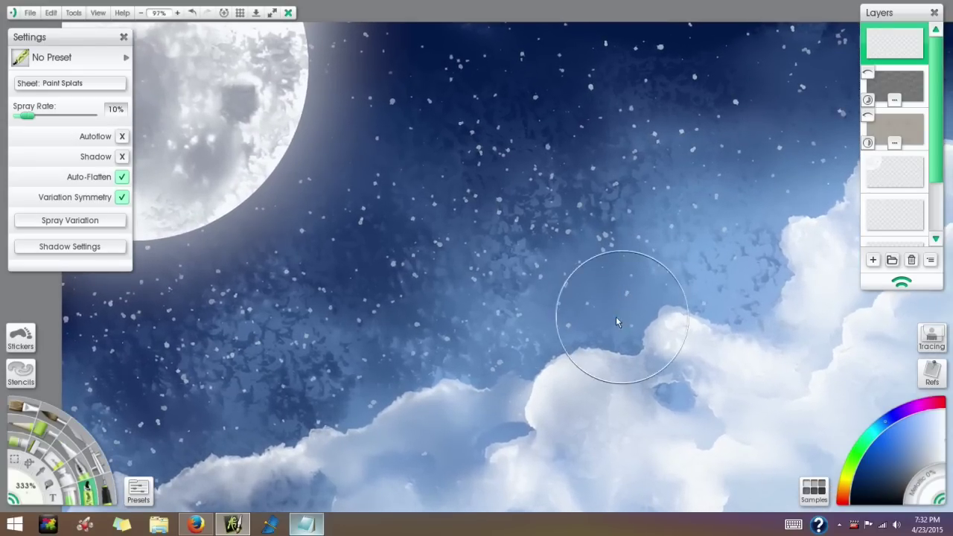
pyautogui.scroll(-3, 618, 316)
pyautogui.moveTo(589, 340)
pyautogui.mouseDown()
pyautogui.moveTo(579, 362)
pyautogui.moveTo(598, 354)
pyautogui.mouseUp()
pyautogui.scroll(1, 633, 274)
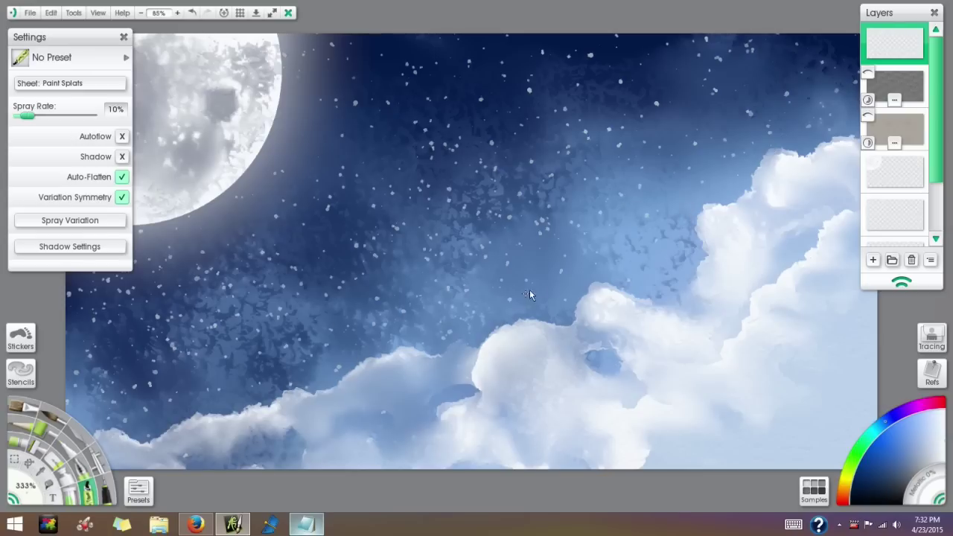
pyautogui.click(868, 117)
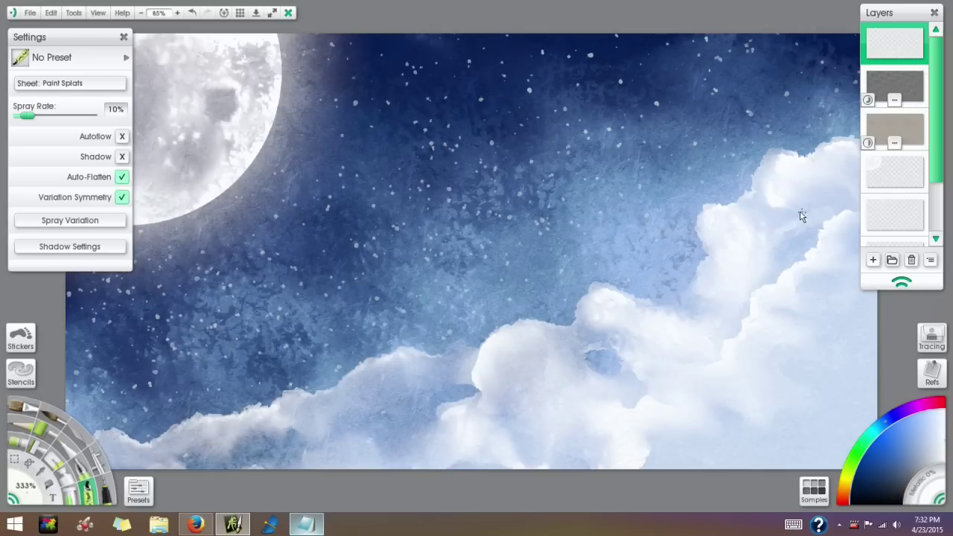
# - Compare the textured starry sky at 100% zoom with the view of the whole painting
pyautogui.scroll(1, 602, 307)
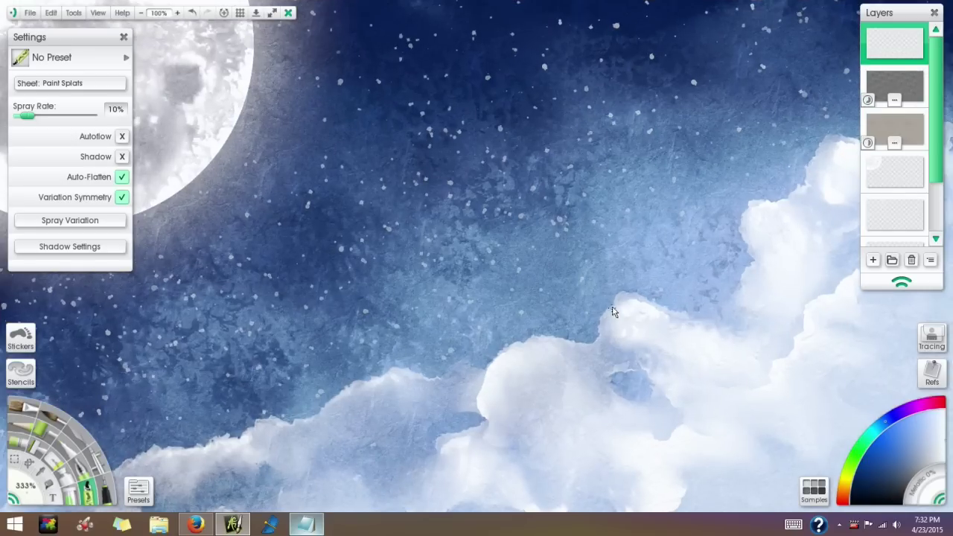
pyautogui.scroll(-2, 625, 305)
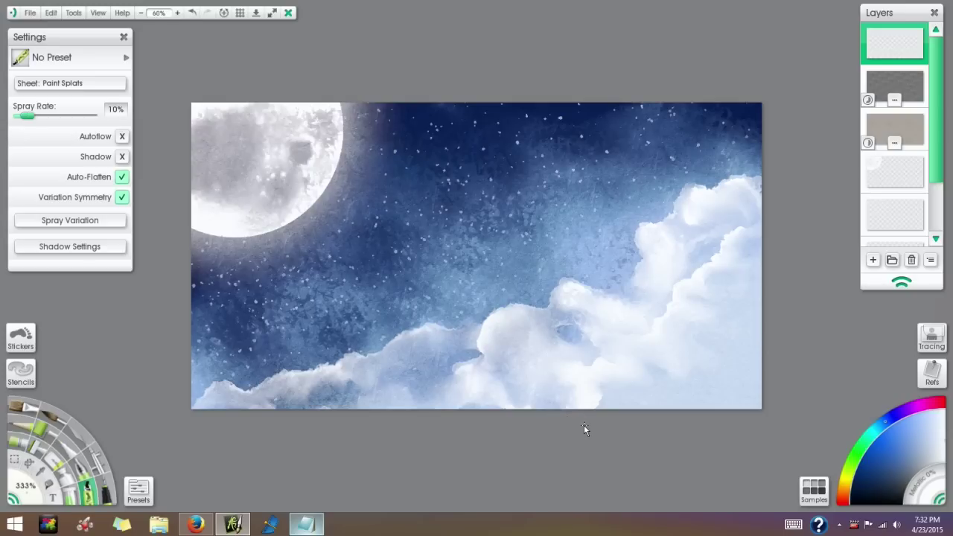
pyautogui.hotkey('ctrl', '0')
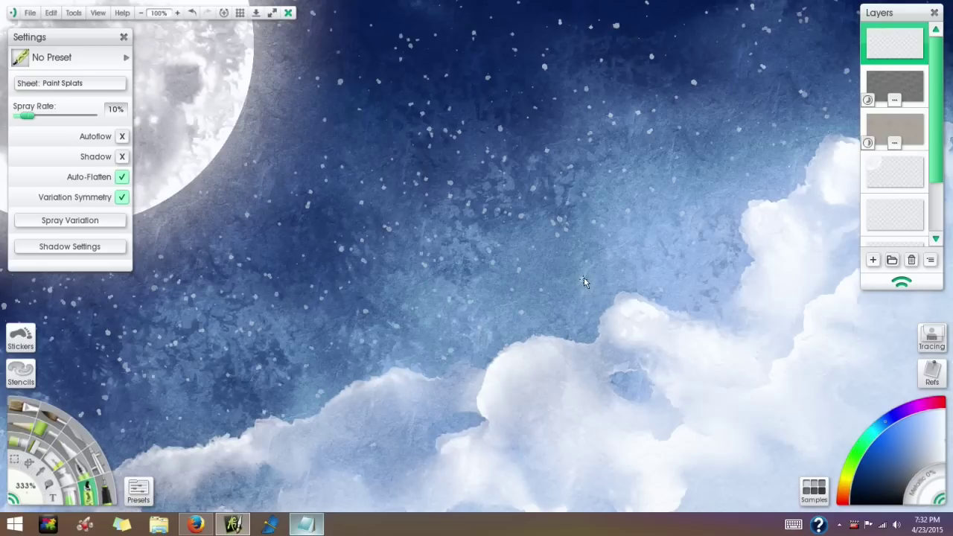
pyautogui.scroll(-1, 602, 280)
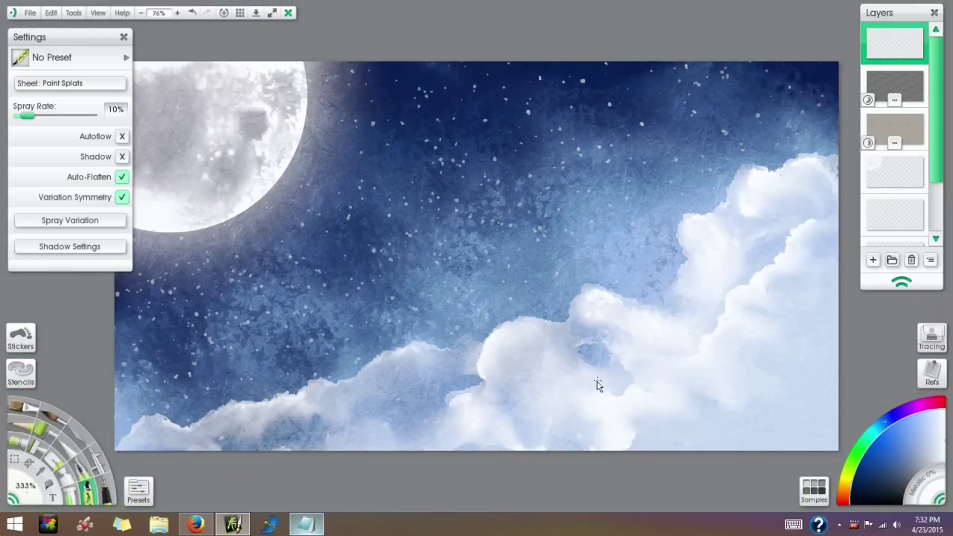
pyautogui.hotkey('ctrl', '0')
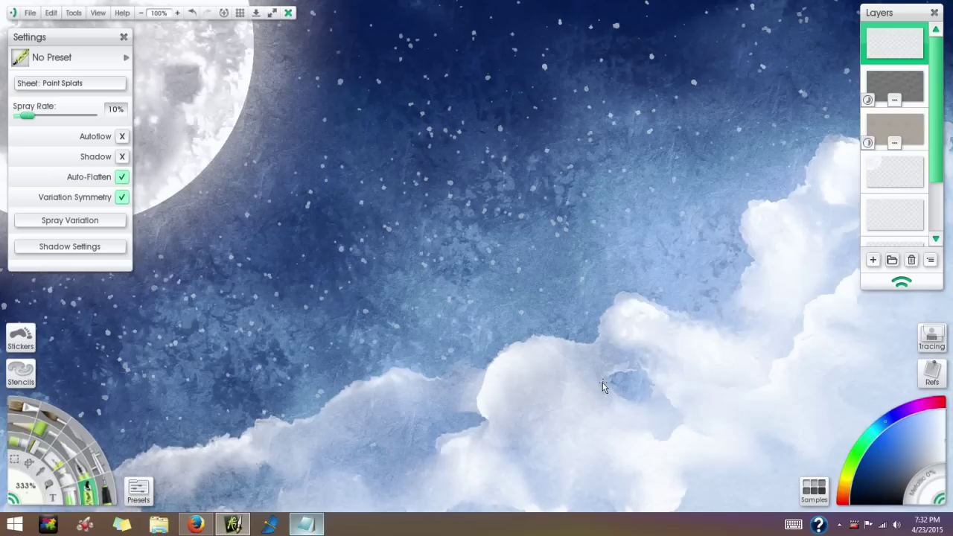